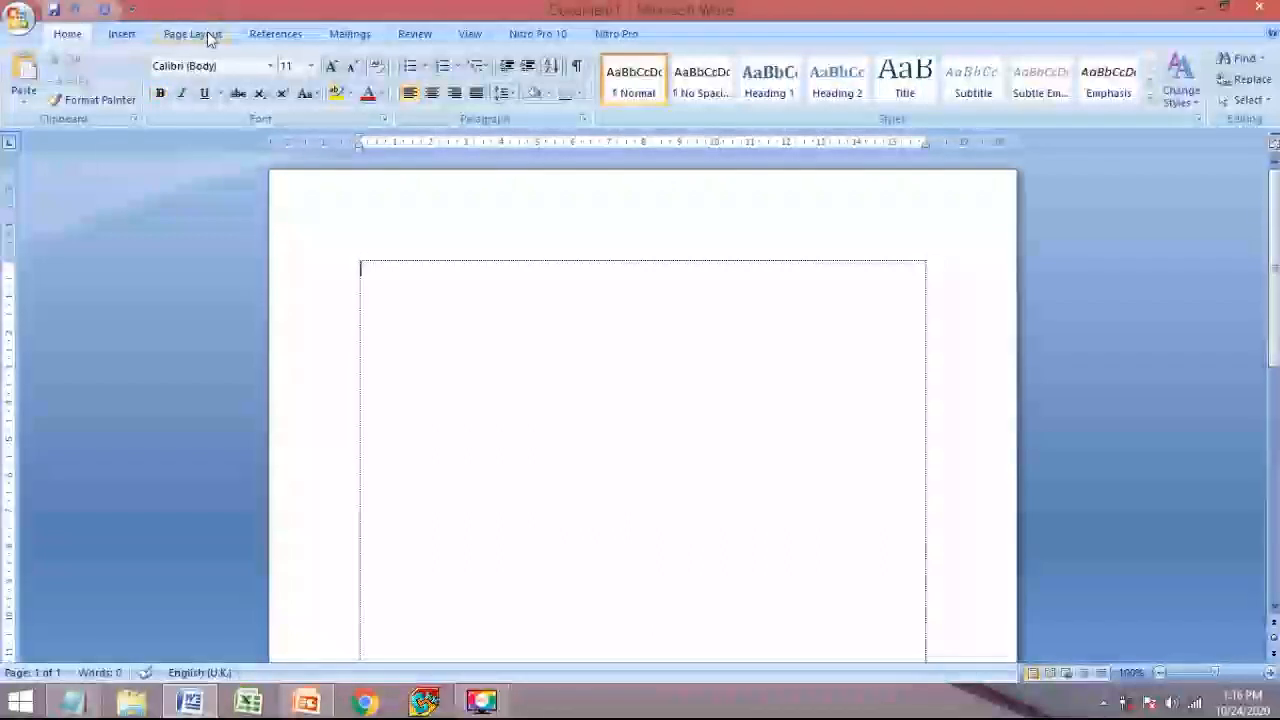
# - Open the full Page Setup dialog via Page Layout's Custom Margins option
pyautogui.click(207, 35)
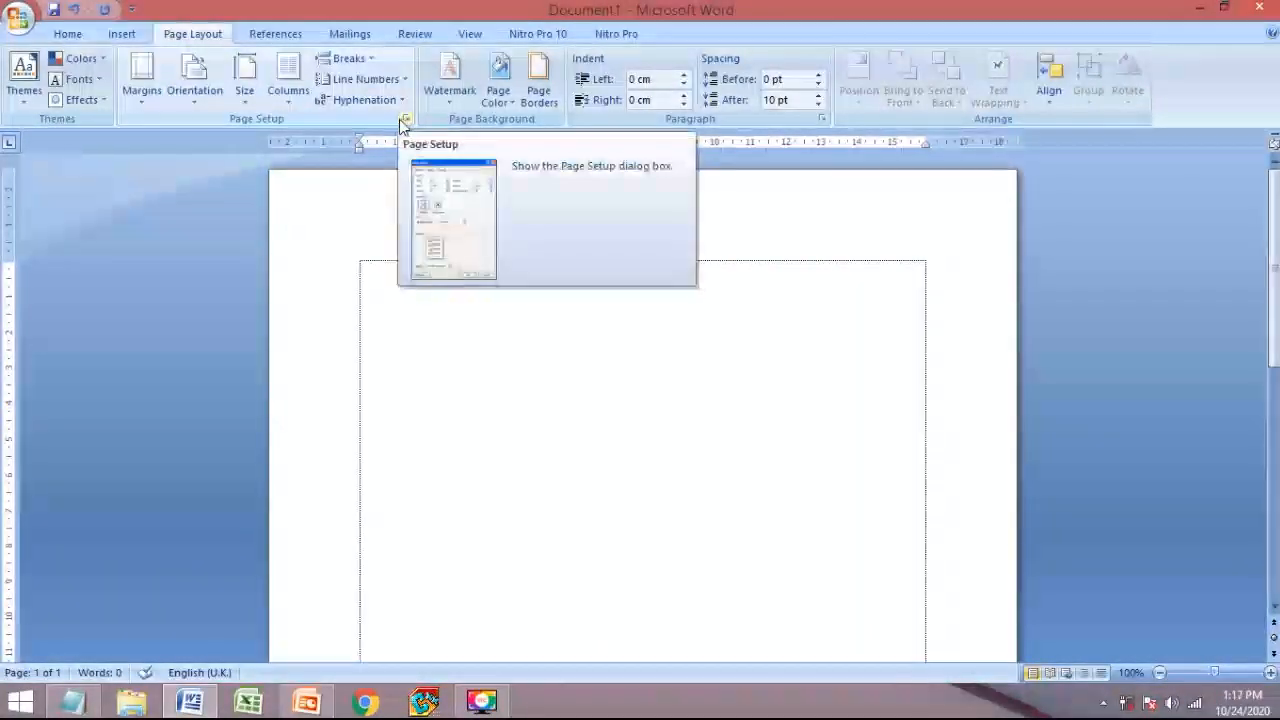
pyautogui.click(145, 95)
pyautogui.click(185, 464)
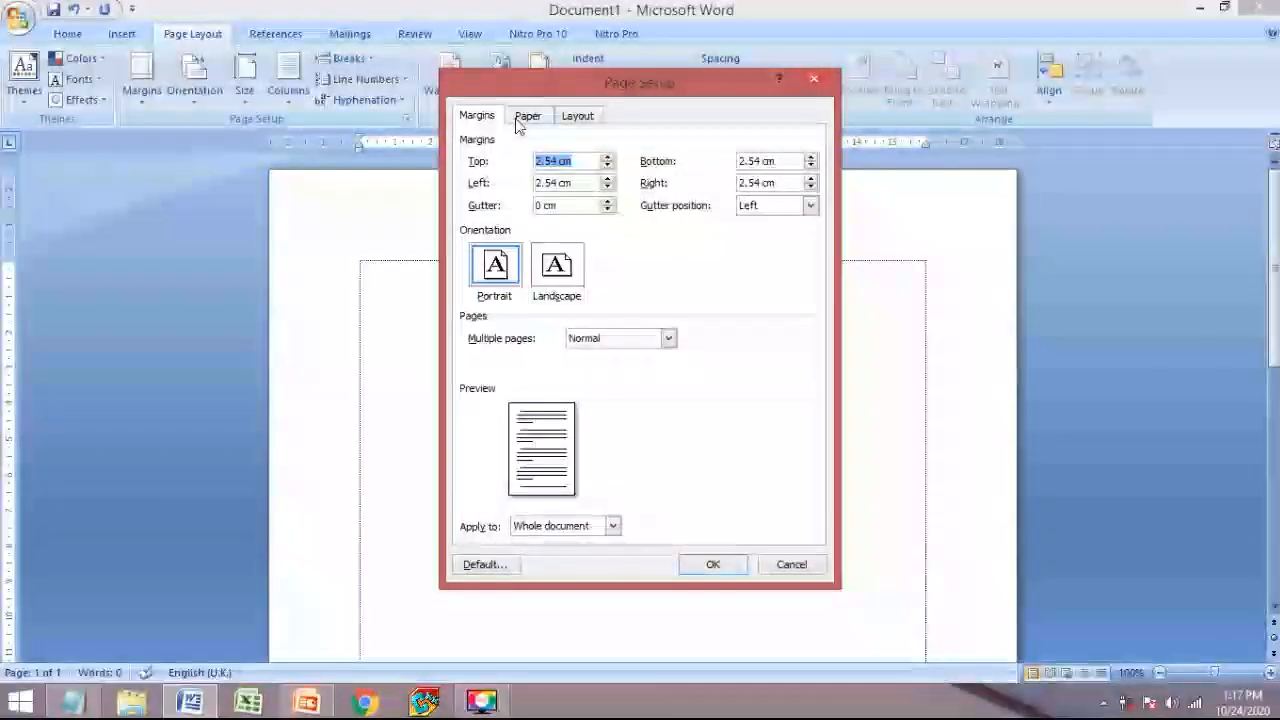
pyautogui.click(327, 706)
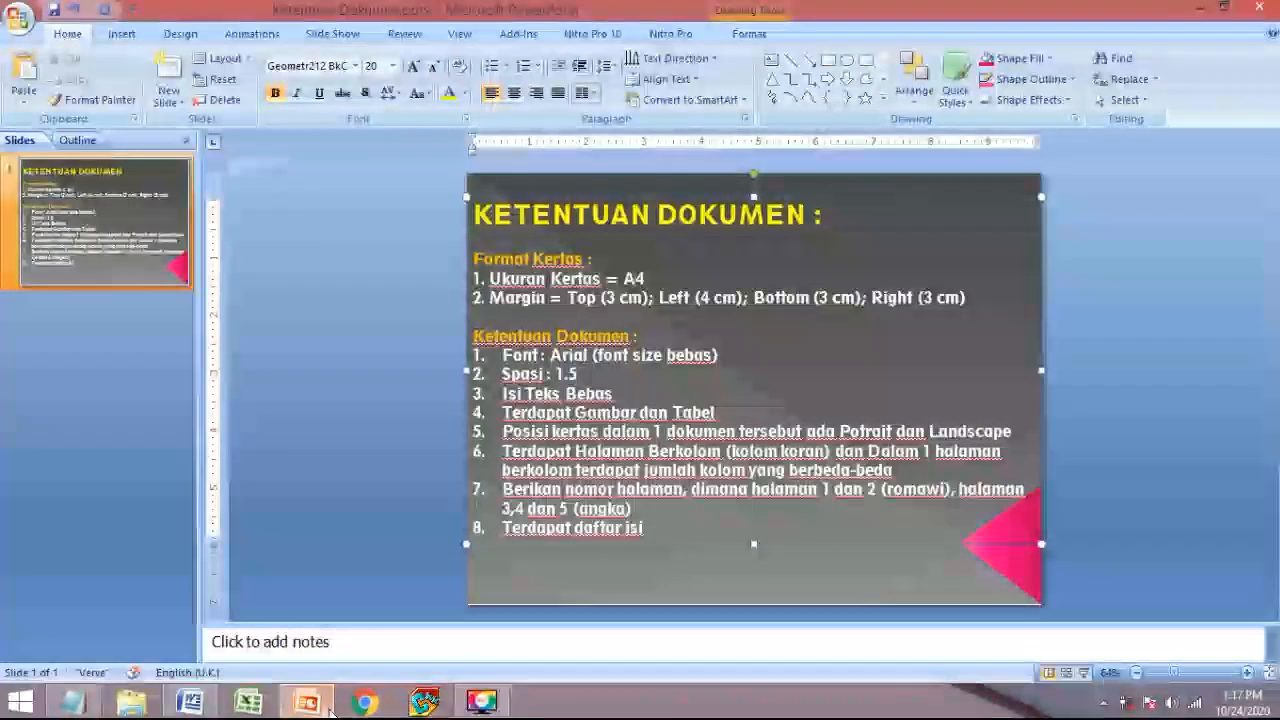
pyautogui.click(327, 706)
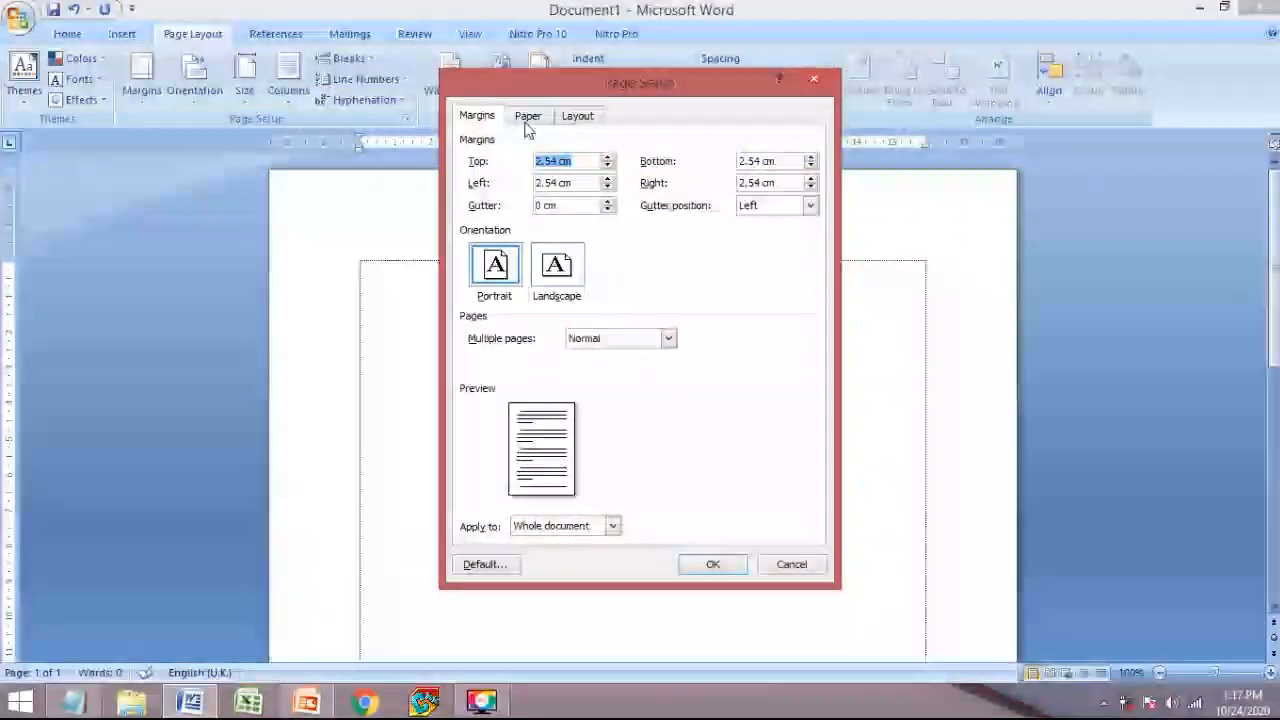
# - Choose A4 210 x 297 mm as the paper size on the Paper tab
pyautogui.click(527, 122)
pyautogui.click(525, 162)
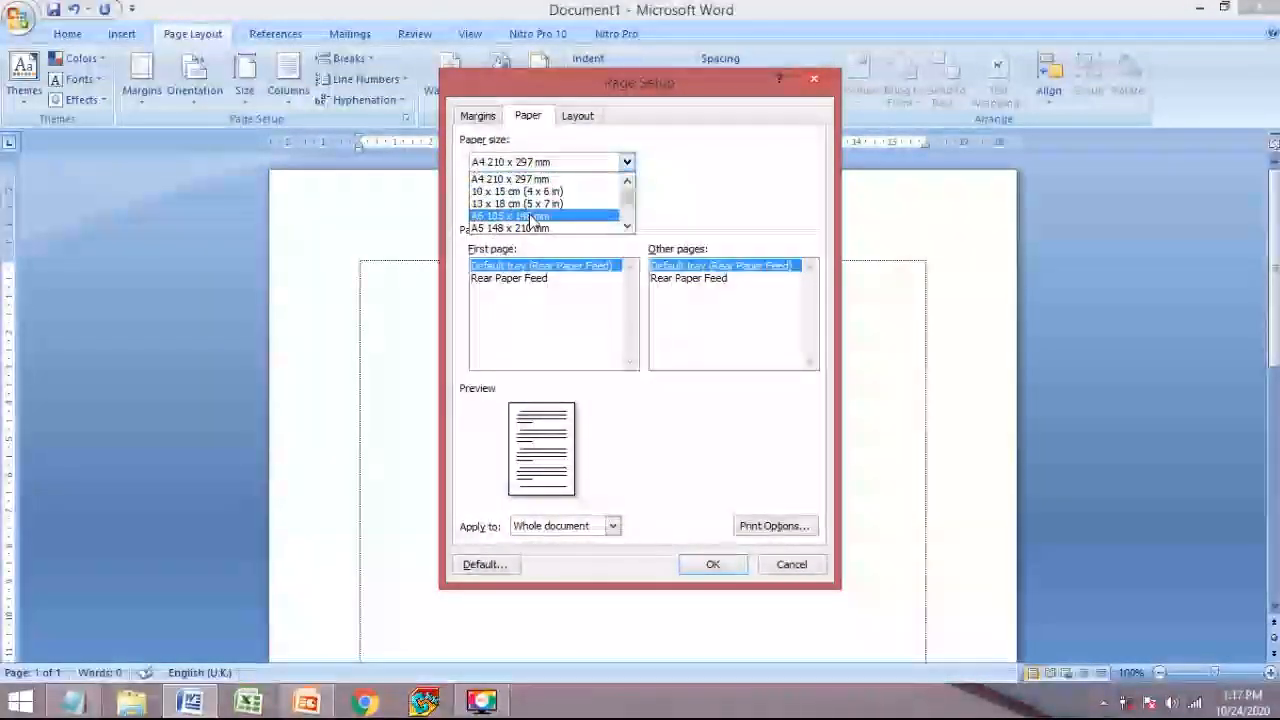
pyautogui.click(537, 180)
pyautogui.click(527, 163)
pyautogui.click(523, 170)
pyautogui.click(521, 166)
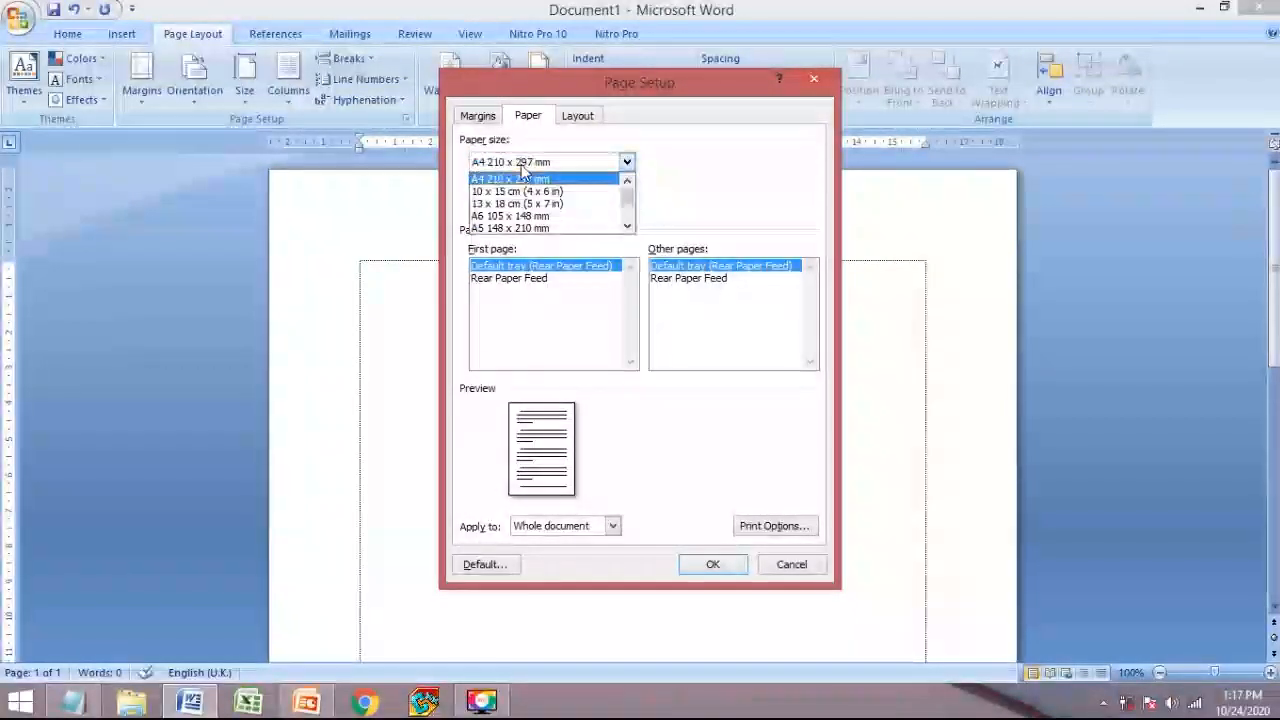
pyautogui.scroll(-5, 488, 226)
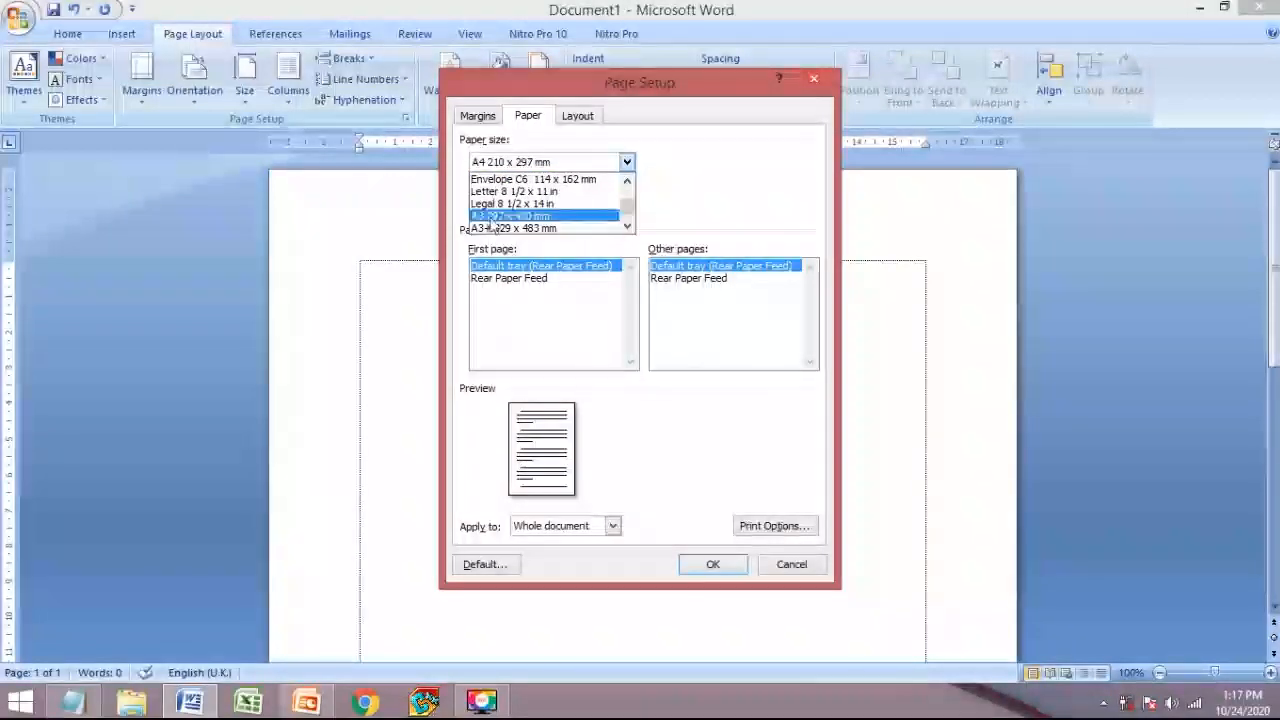
pyautogui.scroll(2, 510, 220)
pyautogui.scroll(2, 532, 218)
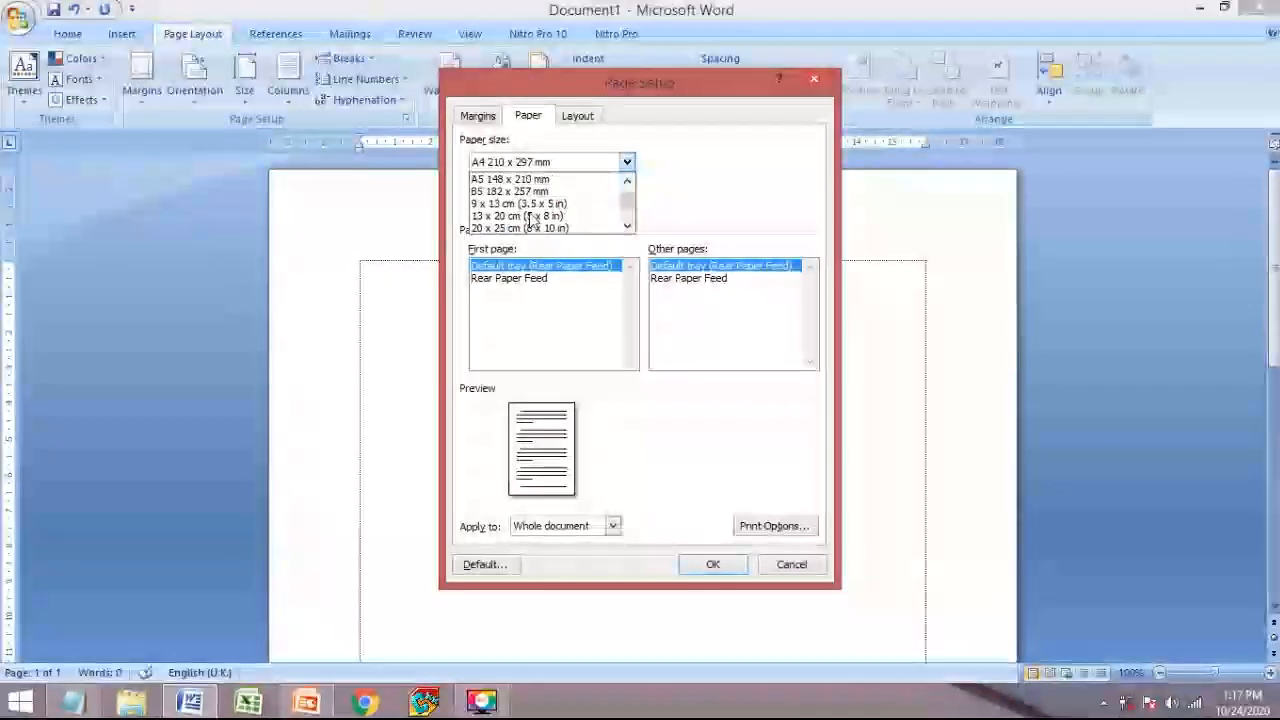
pyautogui.click(527, 181)
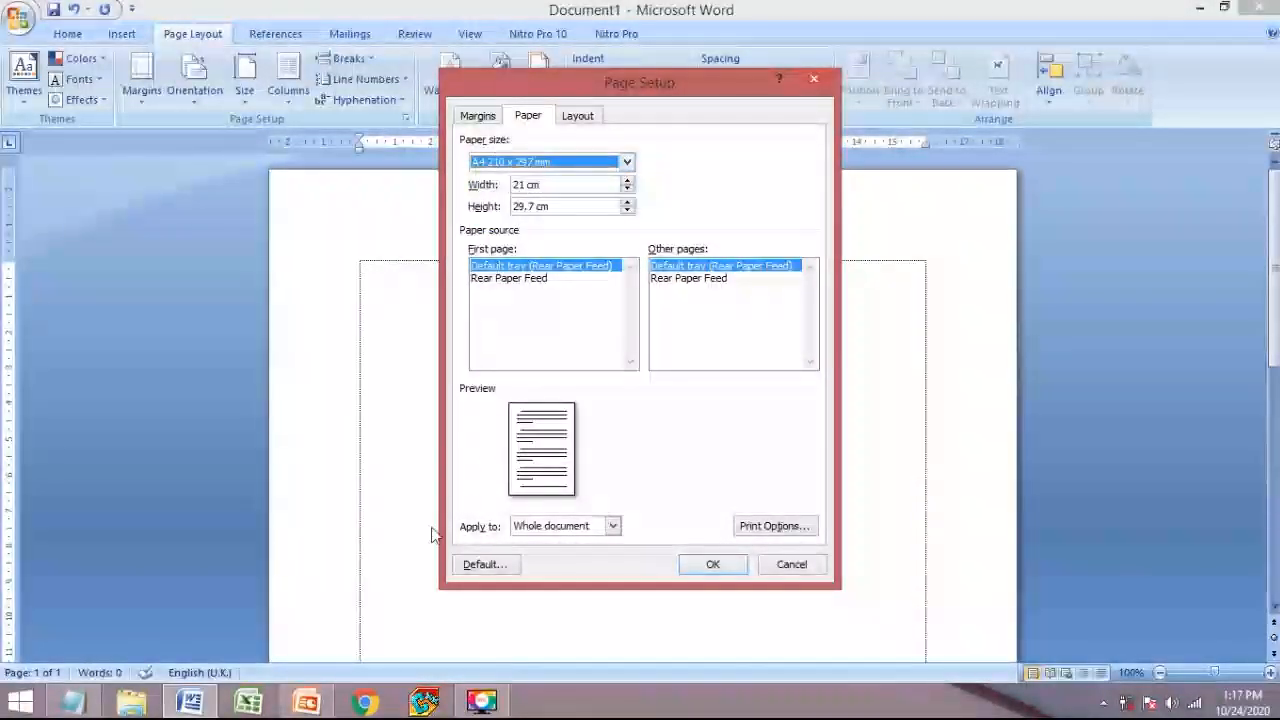
pyautogui.click(308, 703)
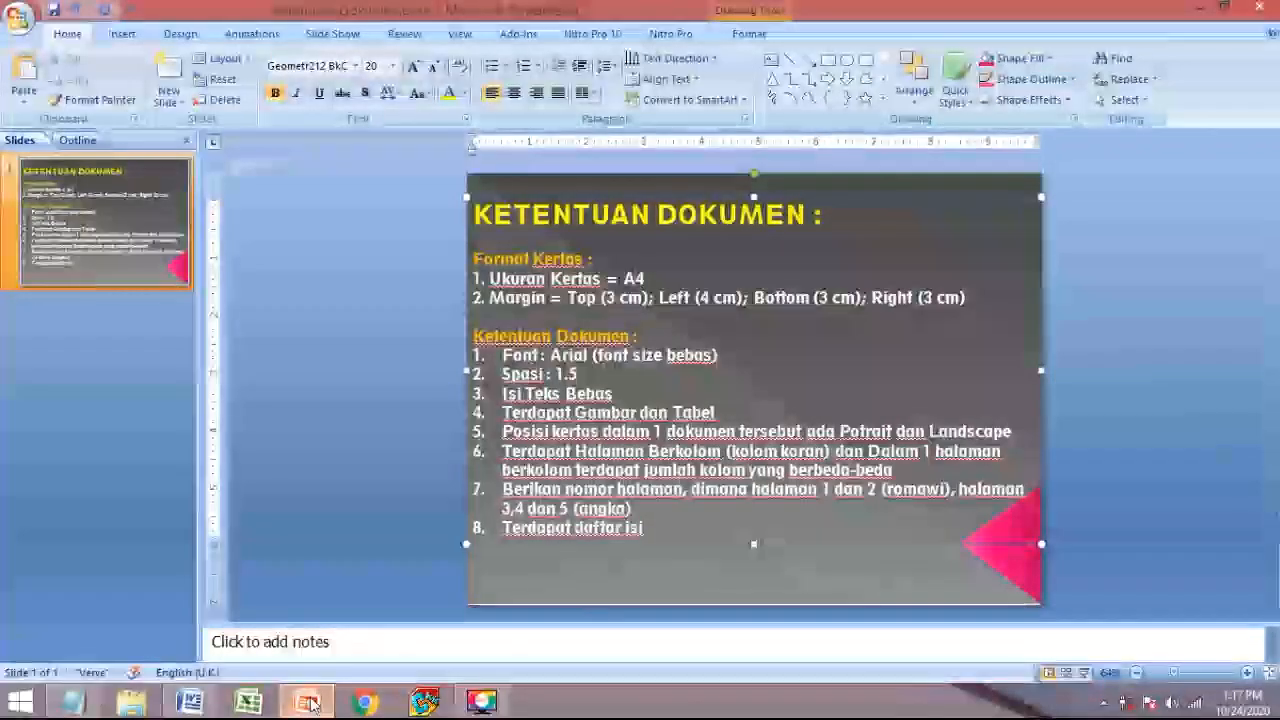
pyautogui.click(312, 704)
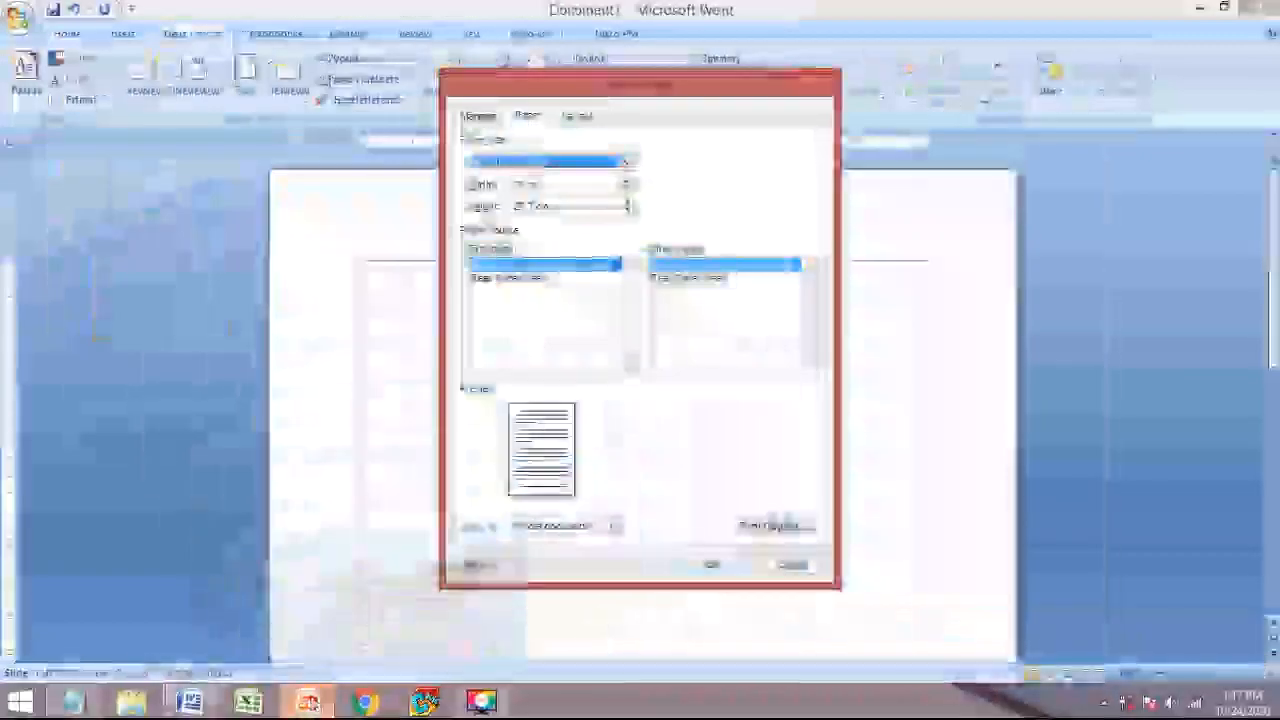
# - Apply margins of 3 cm top, bottom and right, and 4 cm left
pyautogui.click(477, 117)
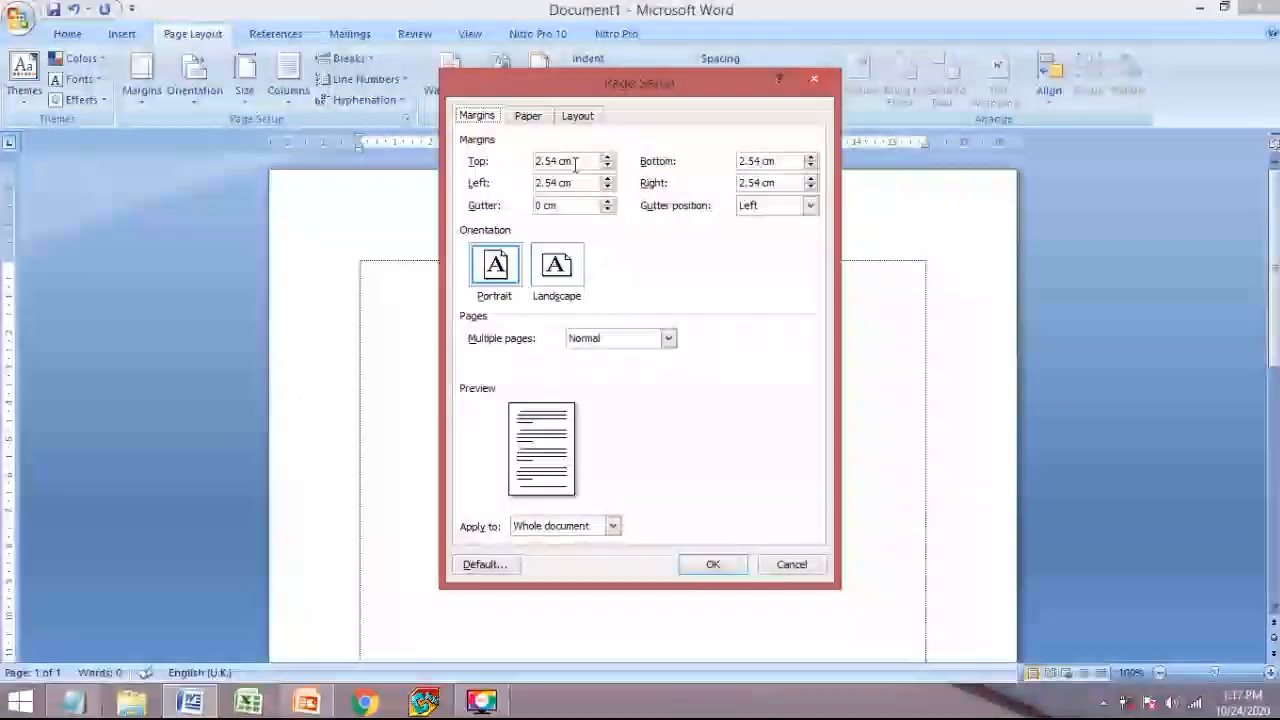
pyautogui.moveTo(571, 162); pyautogui.dragTo(483, 163)
pyautogui.write('3')
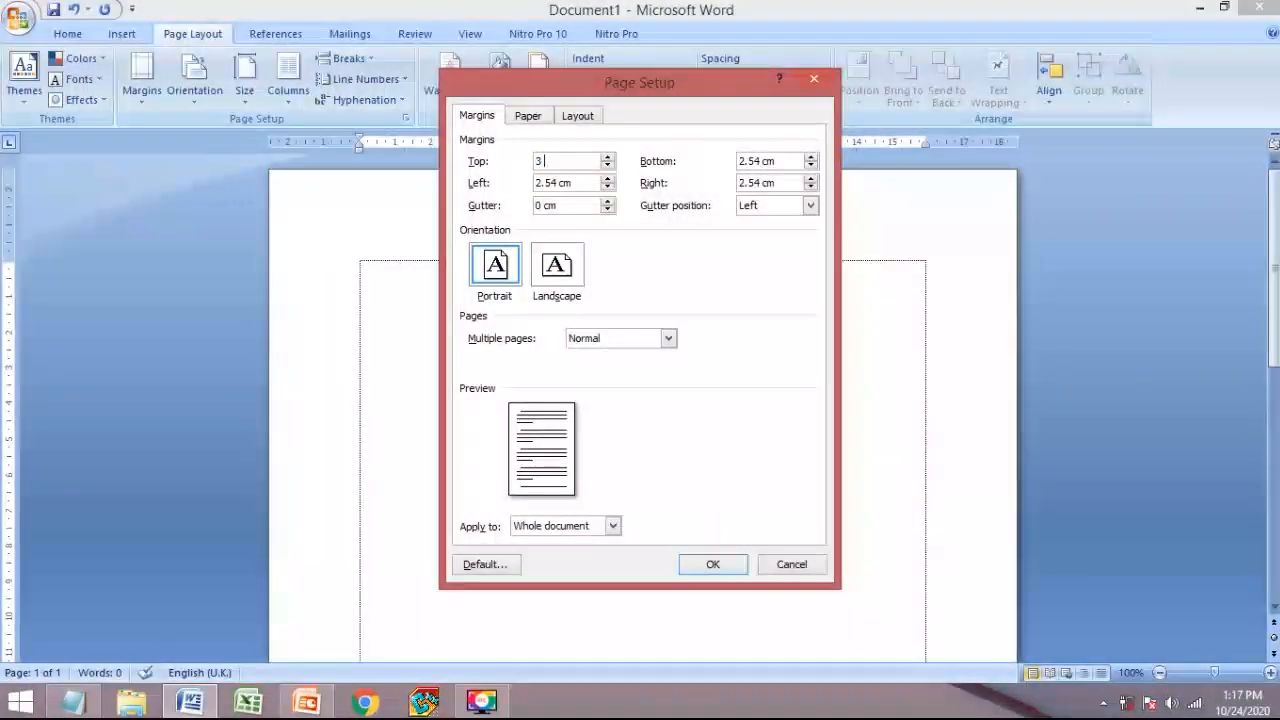
pyautogui.moveTo(580, 183); pyautogui.dragTo(506, 180)
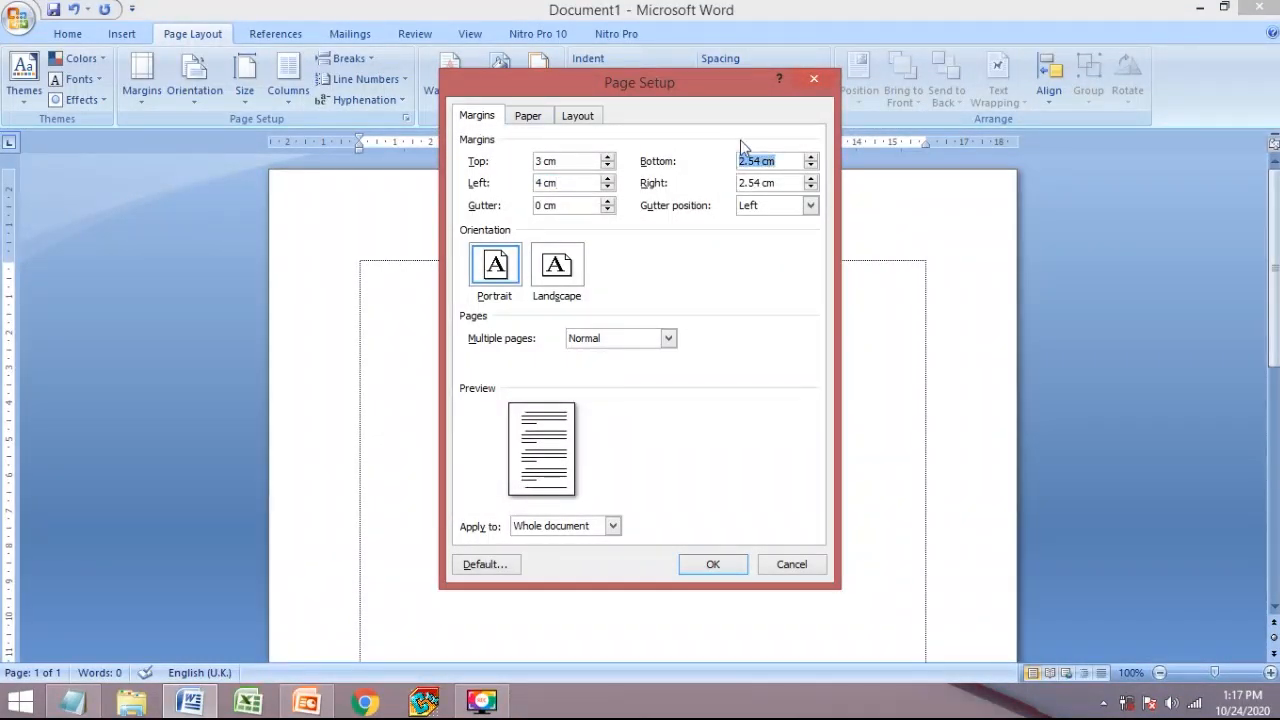
pyautogui.moveTo(785, 183); pyautogui.dragTo(674, 183)
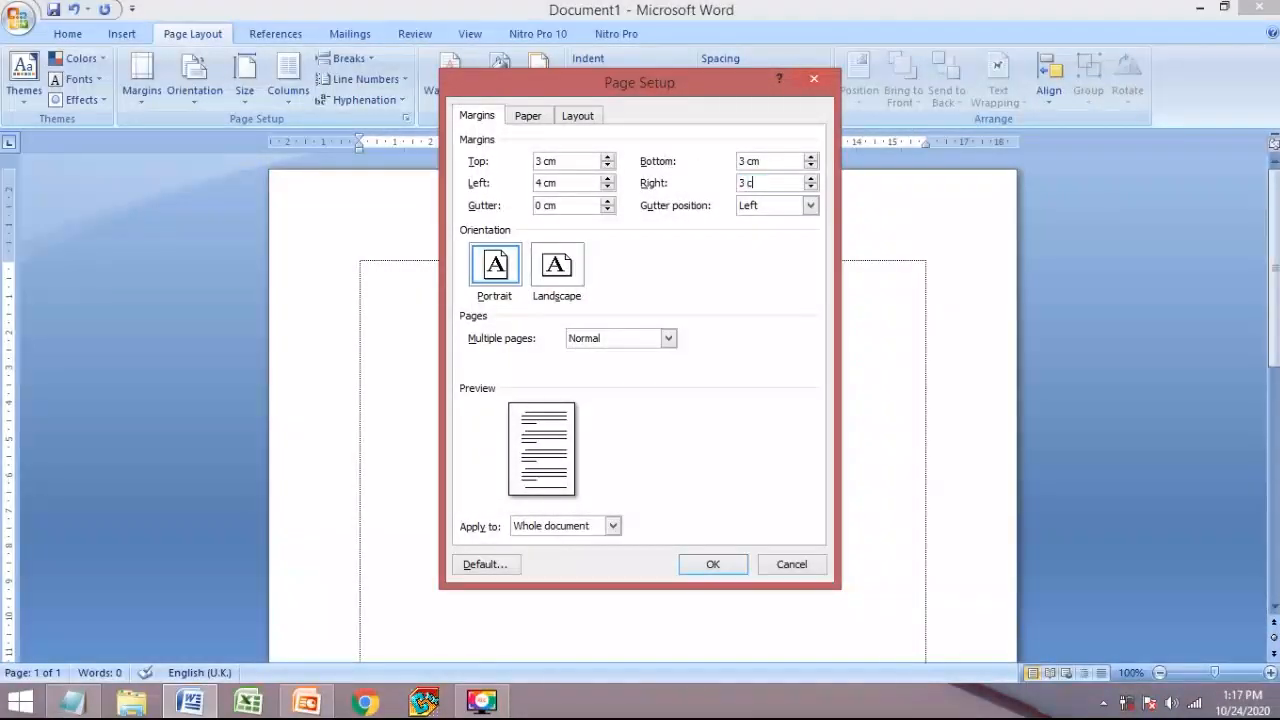
pyautogui.click(711, 564)
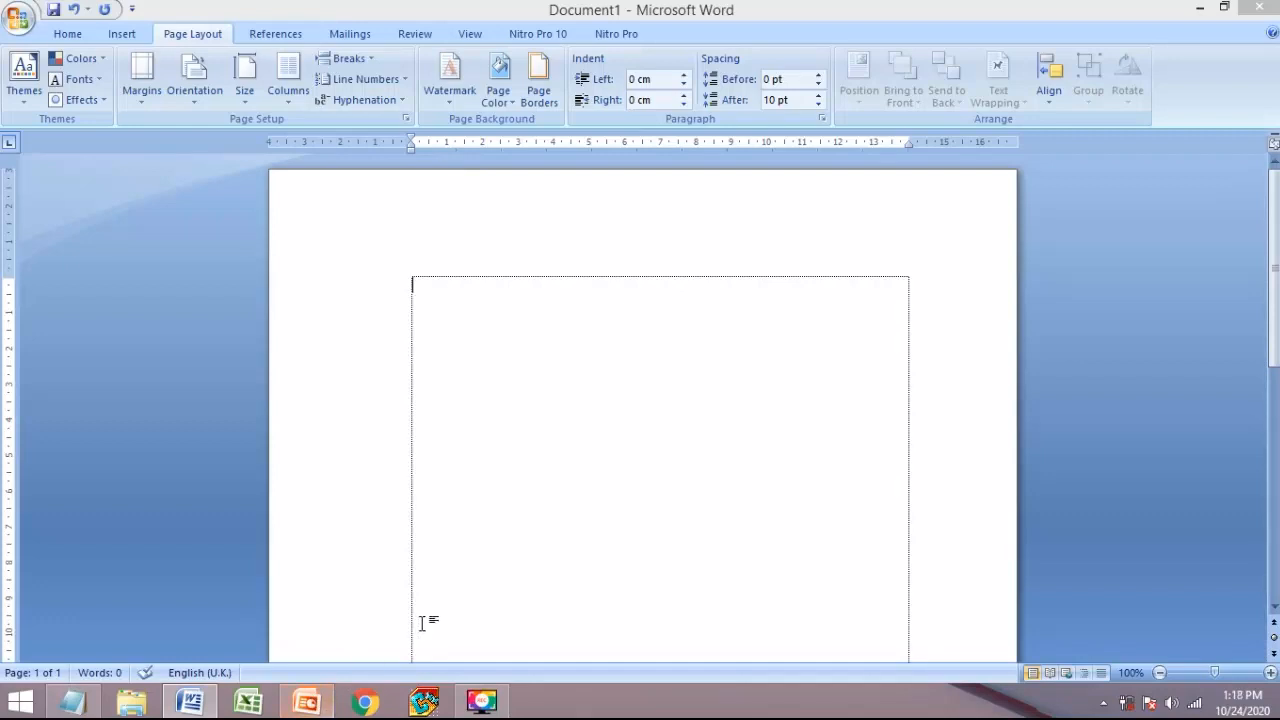
# - Set the document font to Arial at size 14 on the Home tab
pyautogui.click(300, 708)
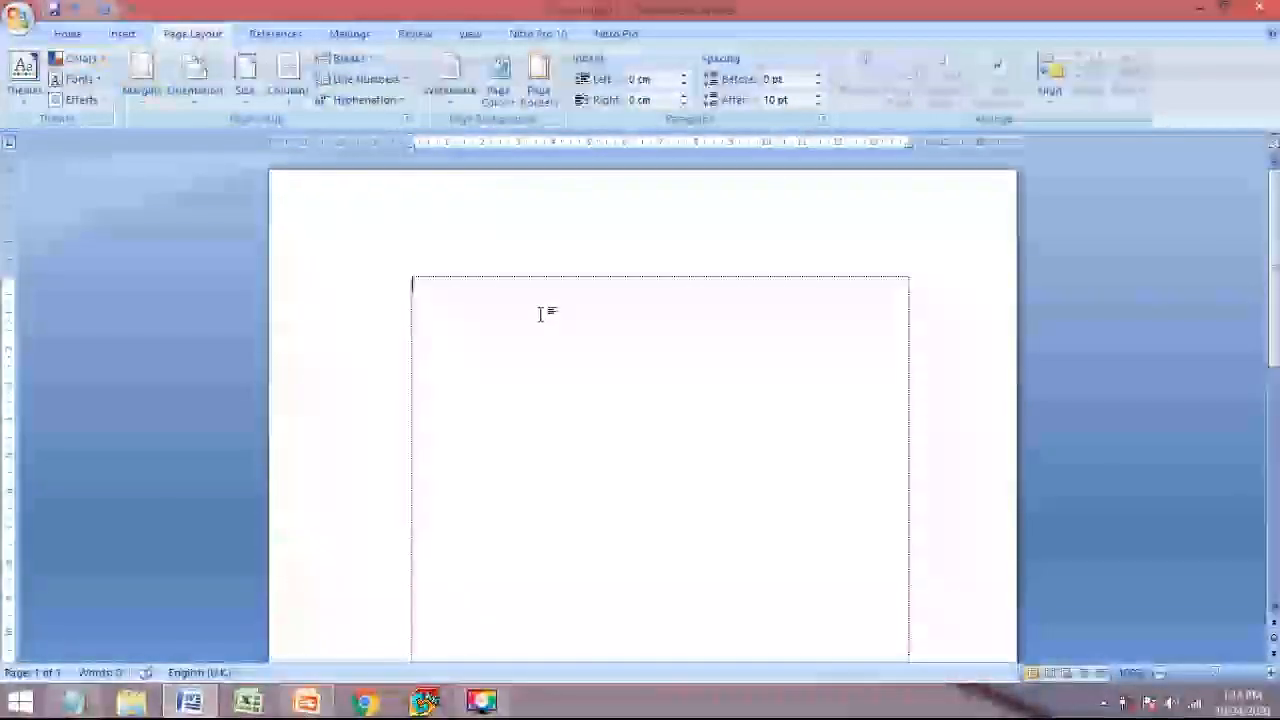
pyautogui.click(66, 33)
pyautogui.click(269, 67)
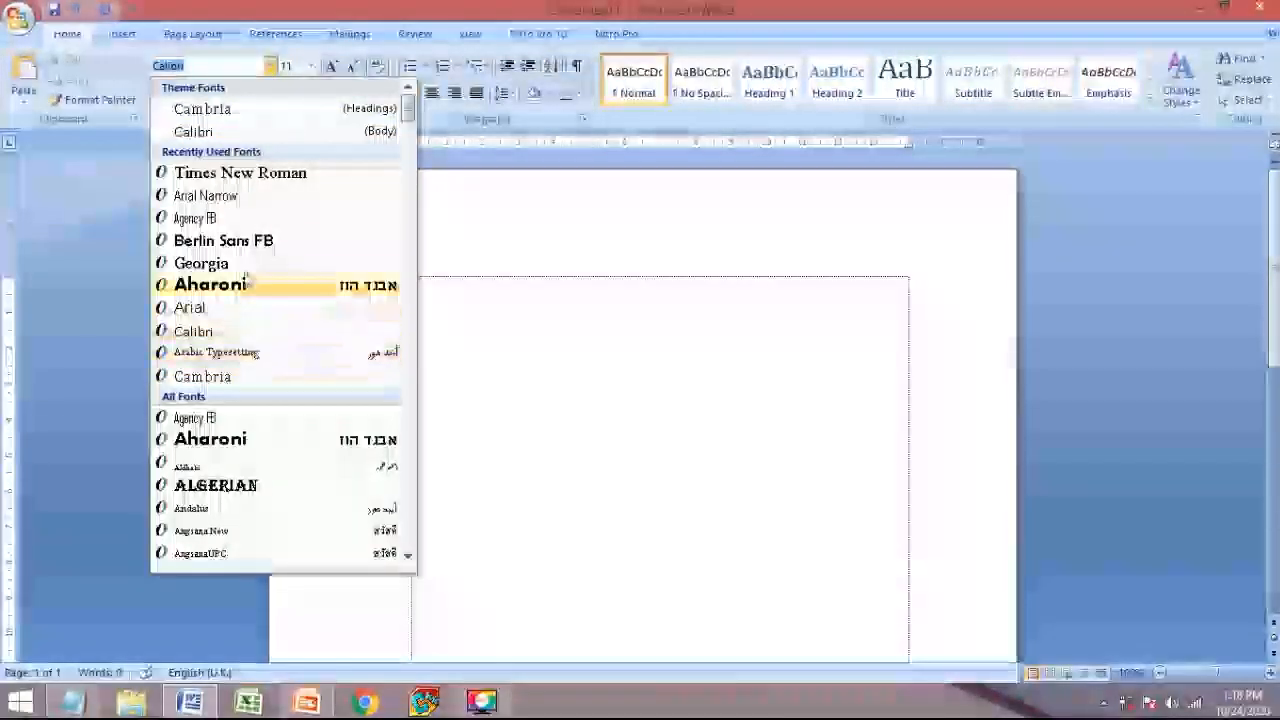
pyautogui.scroll(-3, 246, 317)
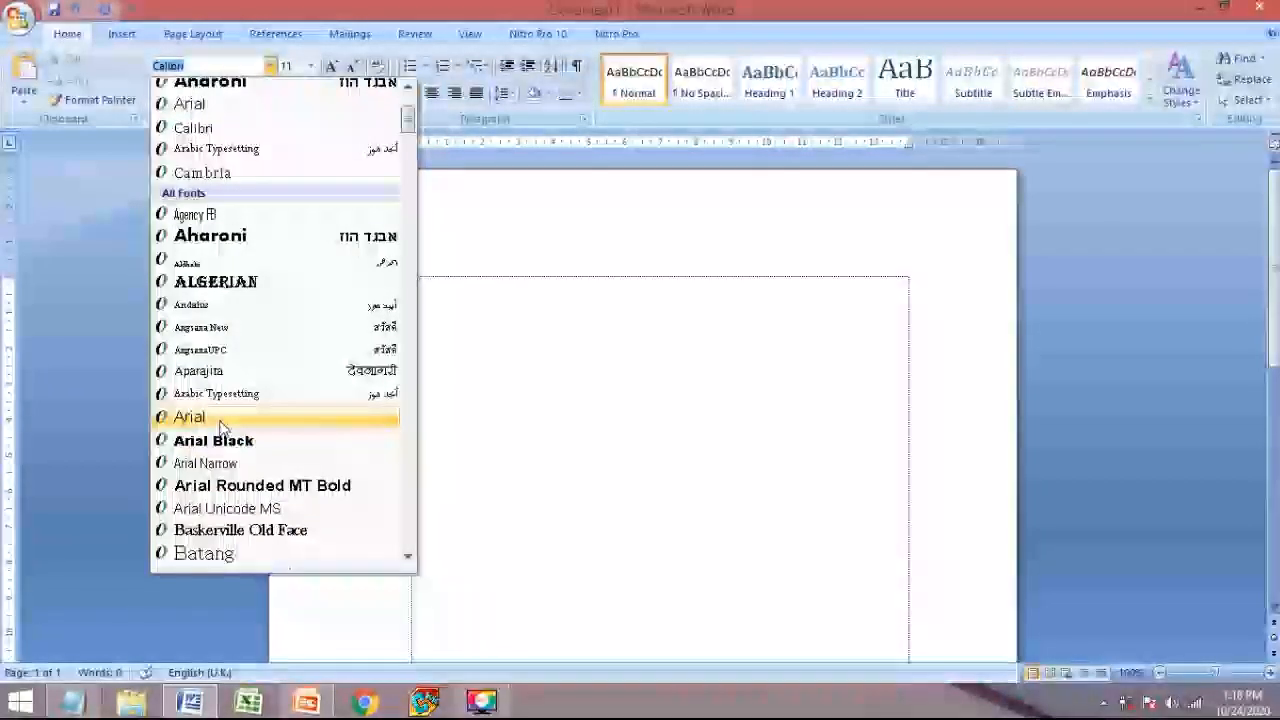
pyautogui.click(221, 424)
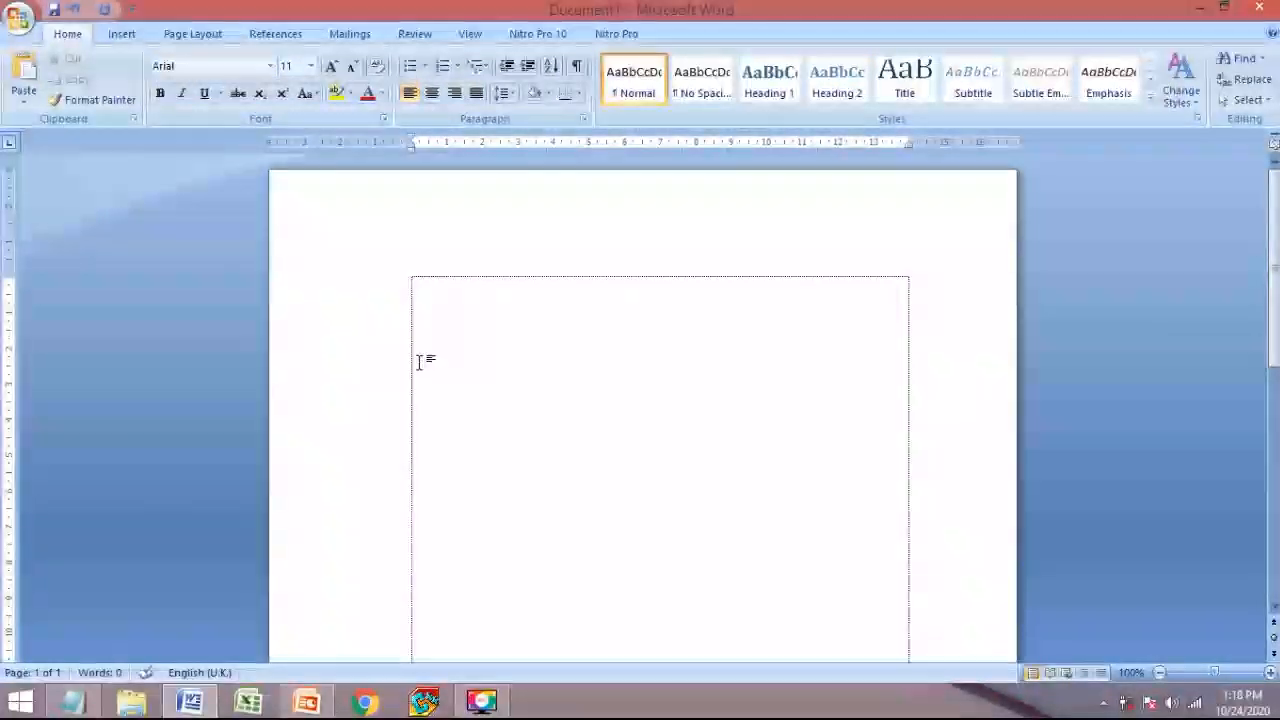
pyautogui.click(312, 66)
pyautogui.click(289, 167)
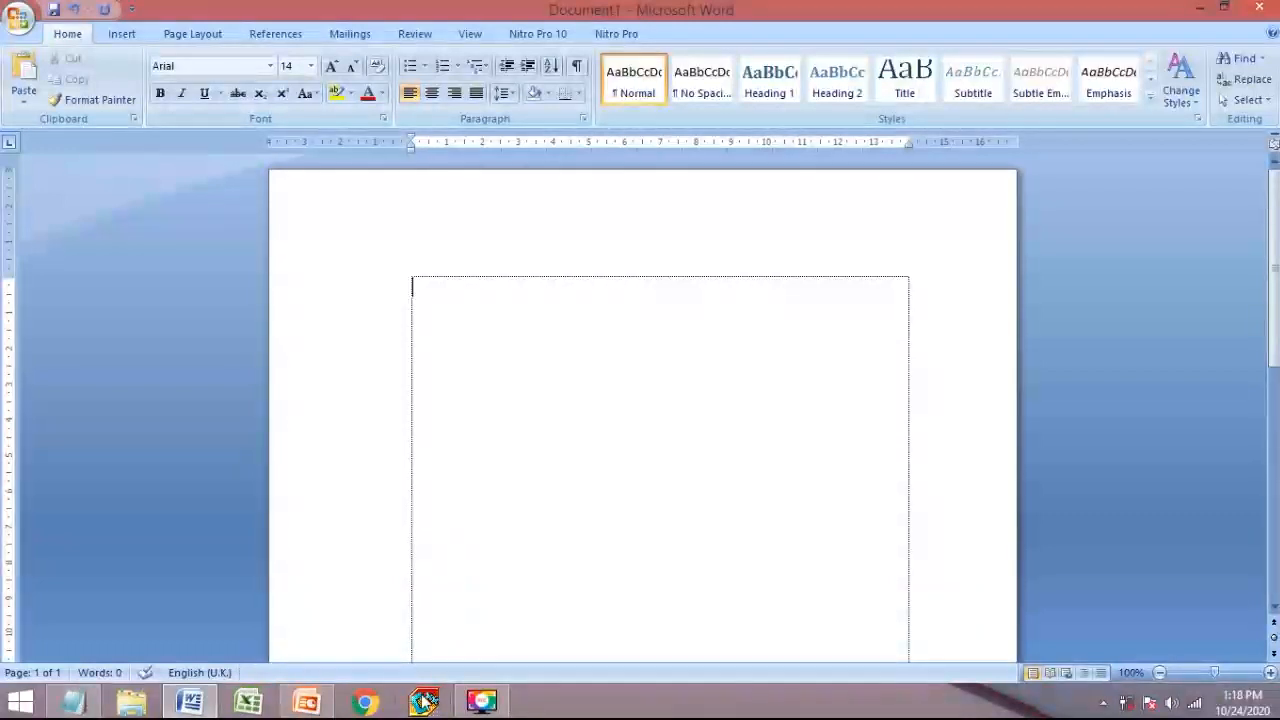
pyautogui.click(305, 704)
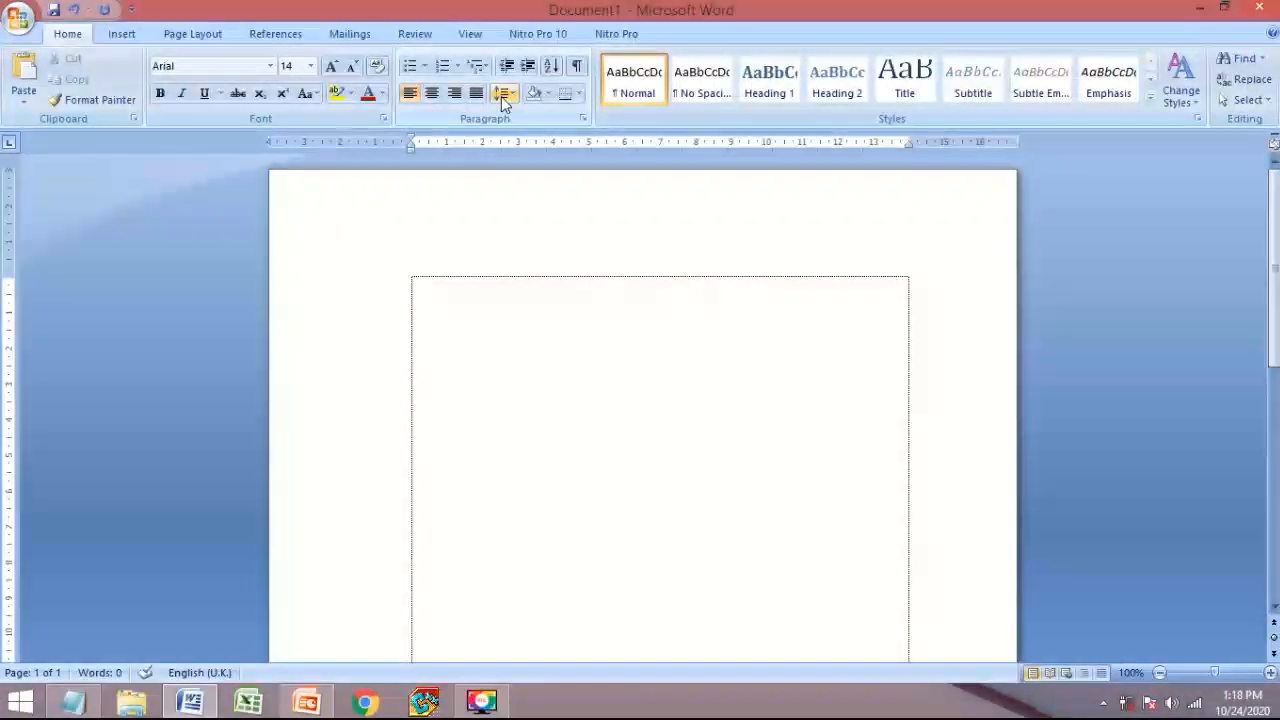
# - Apply 1.5 line spacing and reduce the space after paragraphs to 0 pt
pyautogui.click(503, 100)
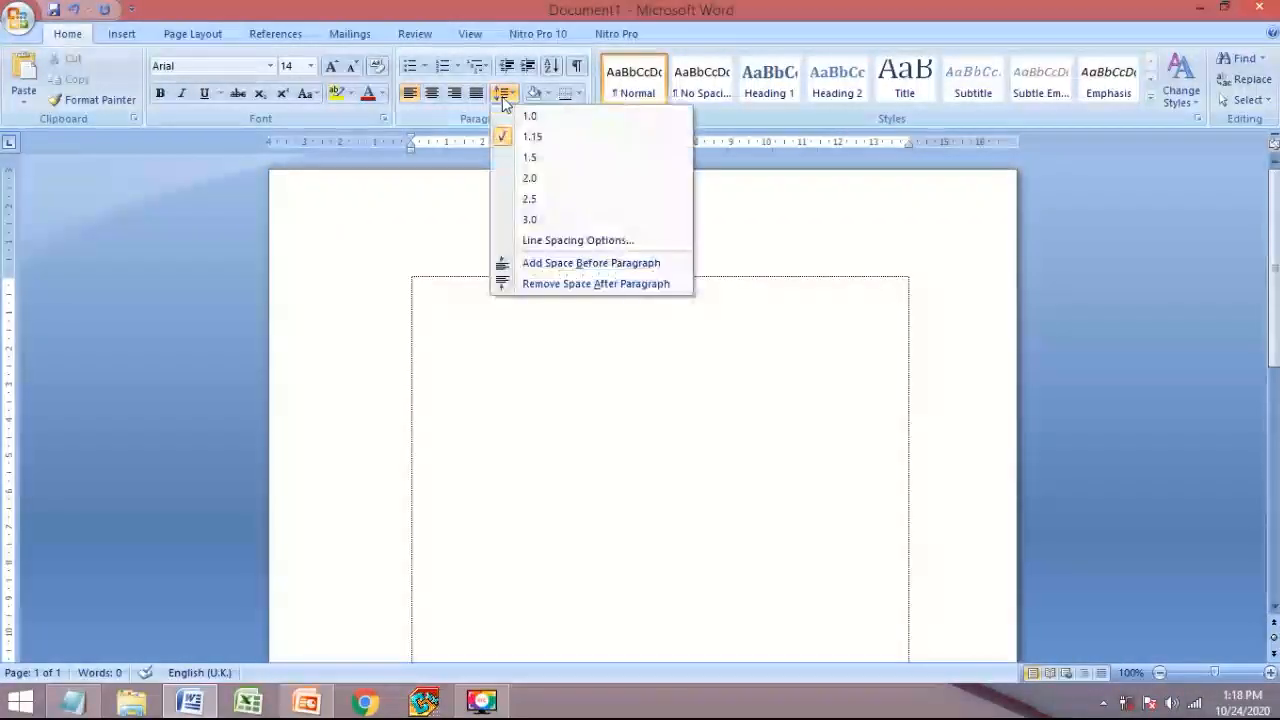
pyautogui.click(547, 158)
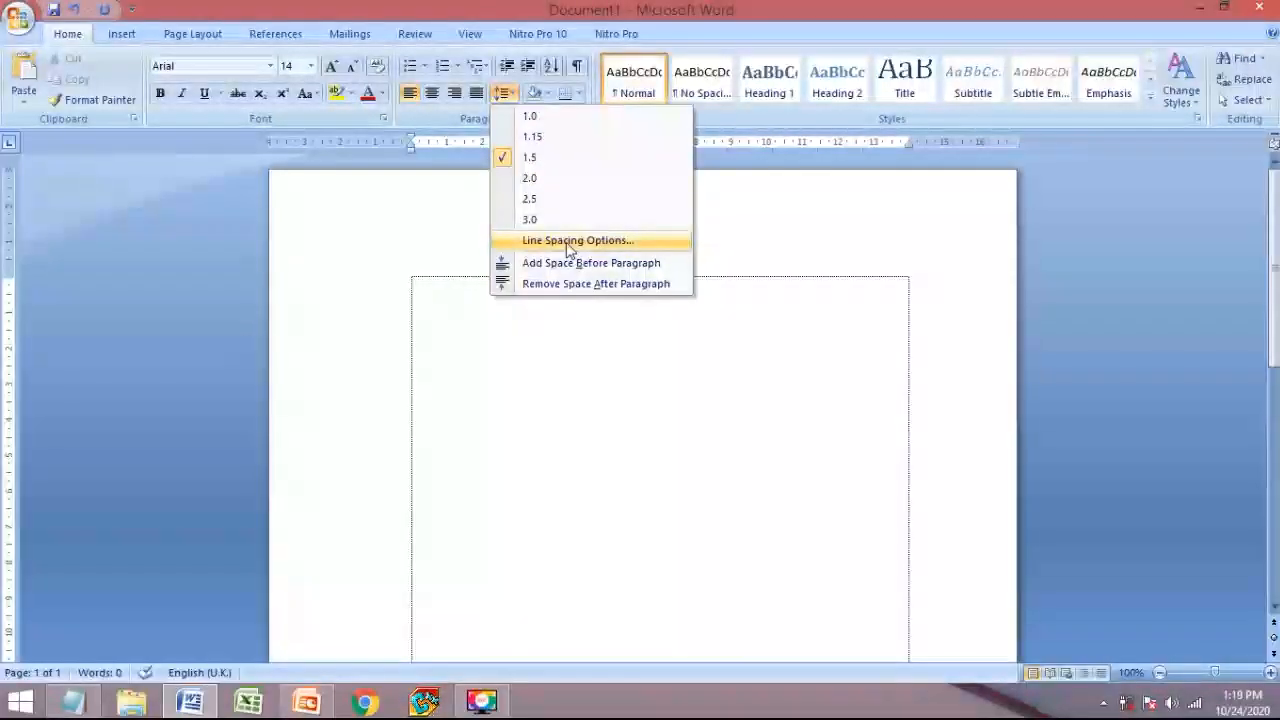
pyautogui.click(570, 243)
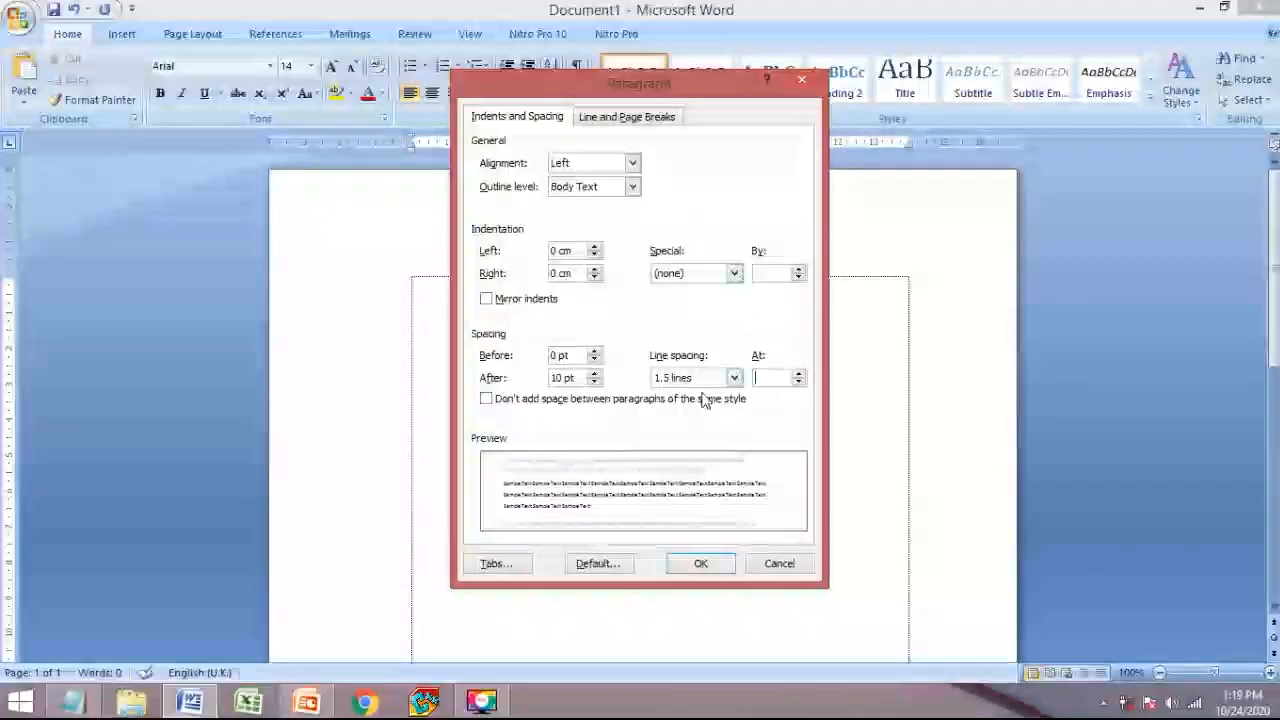
pyautogui.click(733, 377)
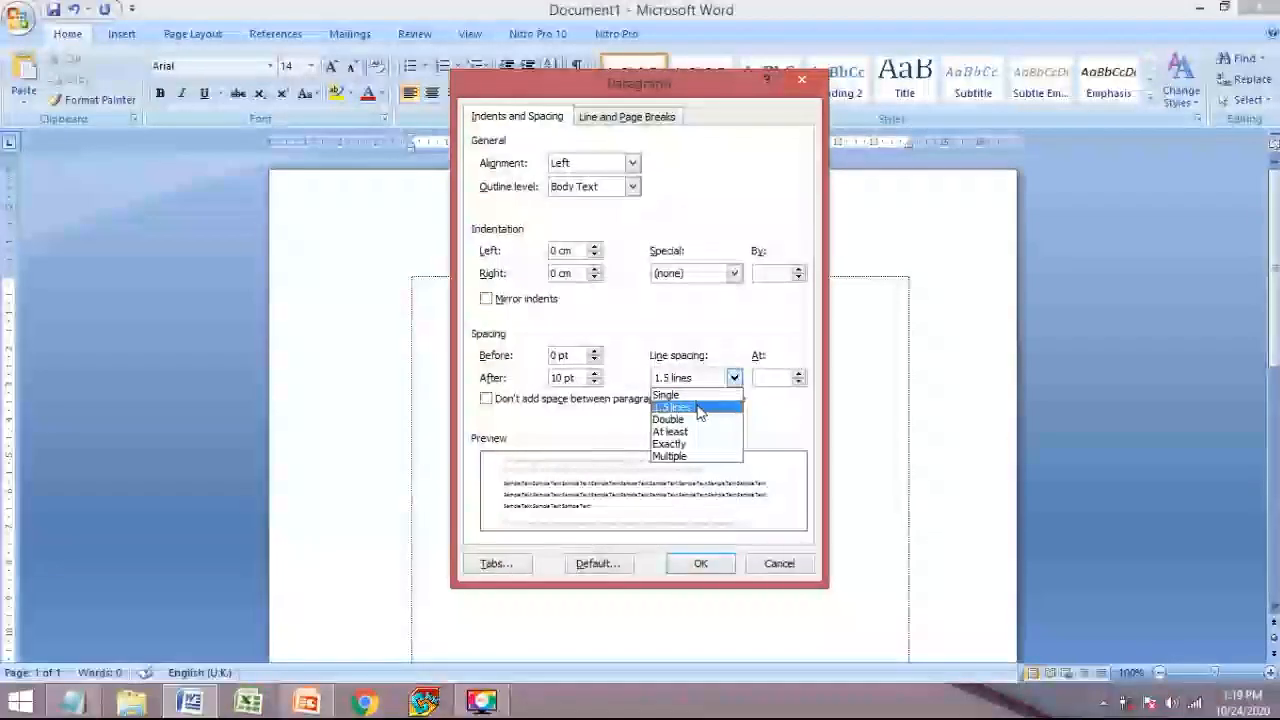
pyautogui.click(698, 408)
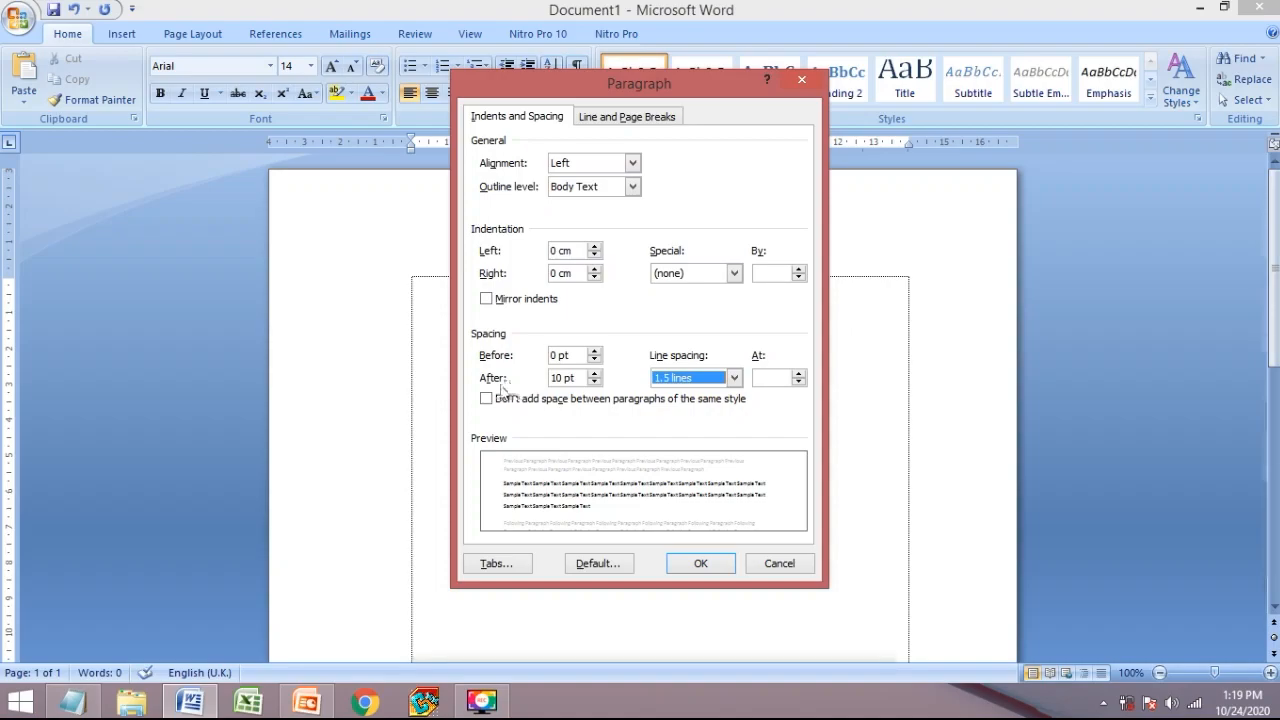
pyautogui.click(594, 382)
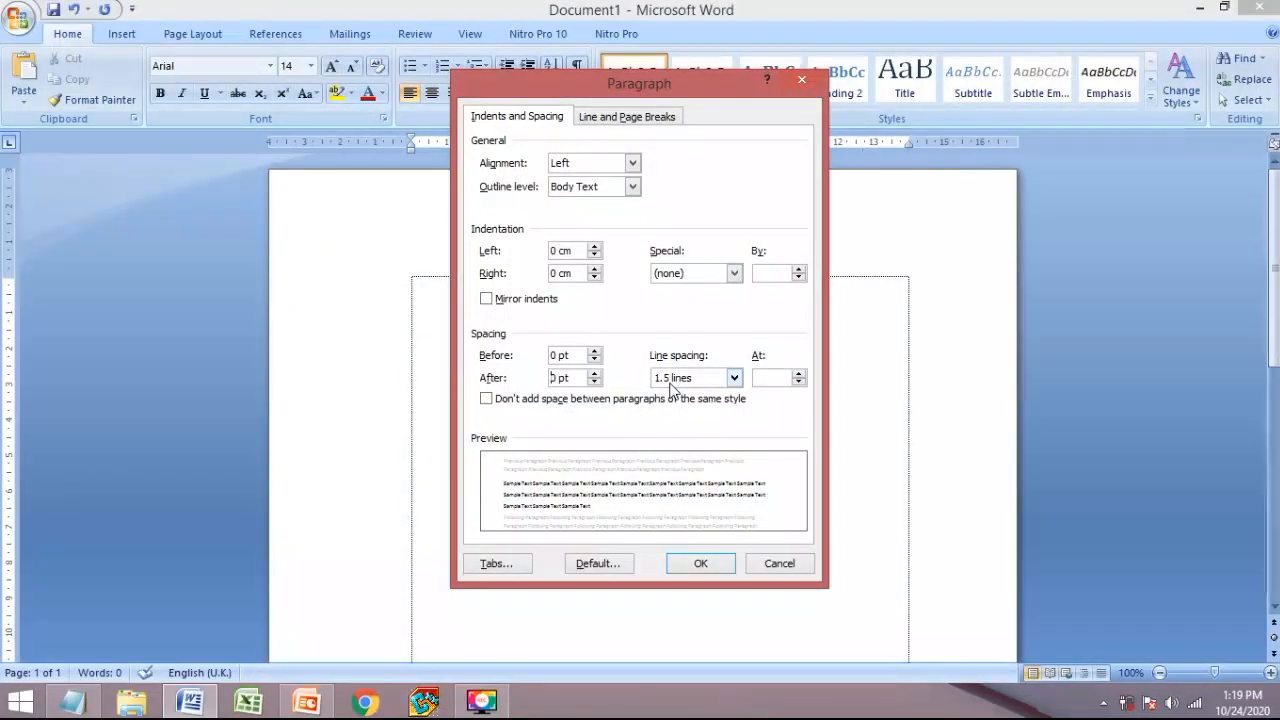
pyautogui.click(697, 563)
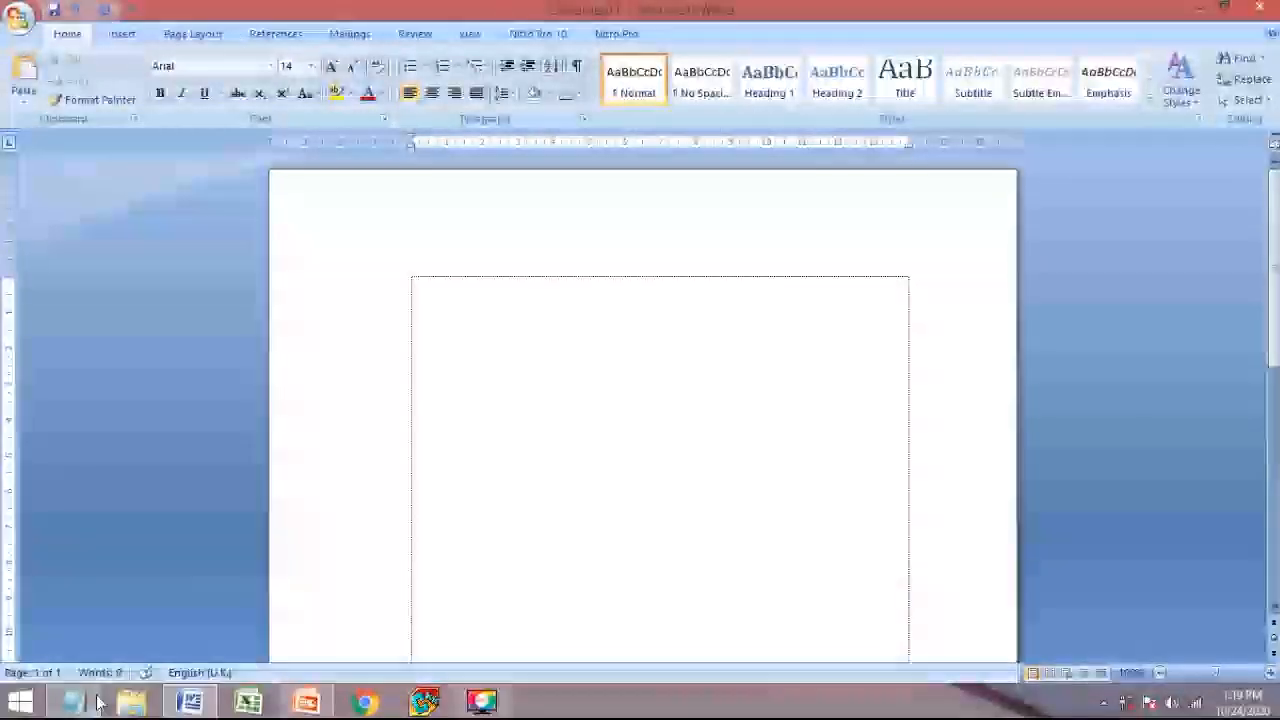
# - Recheck the KETENTUAN DOKUMEN slide and switch back to the blank Word document
pyautogui.click(309, 704)
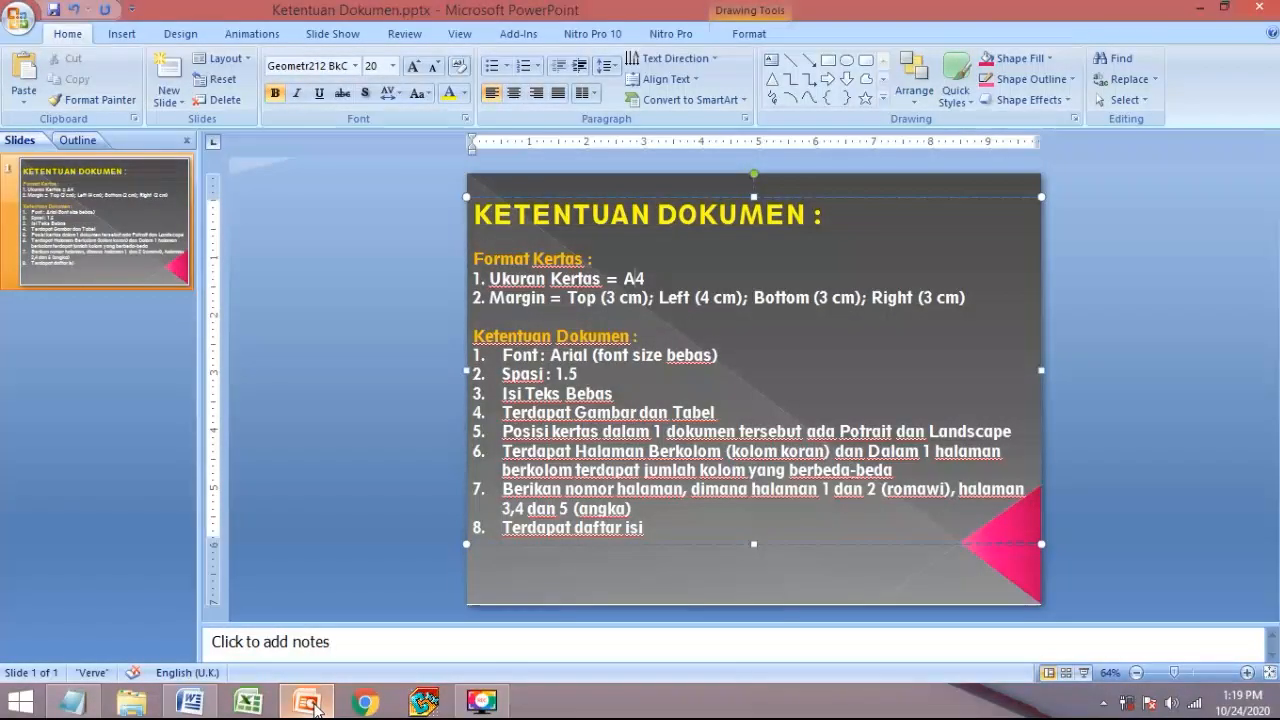
pyautogui.click(309, 704)
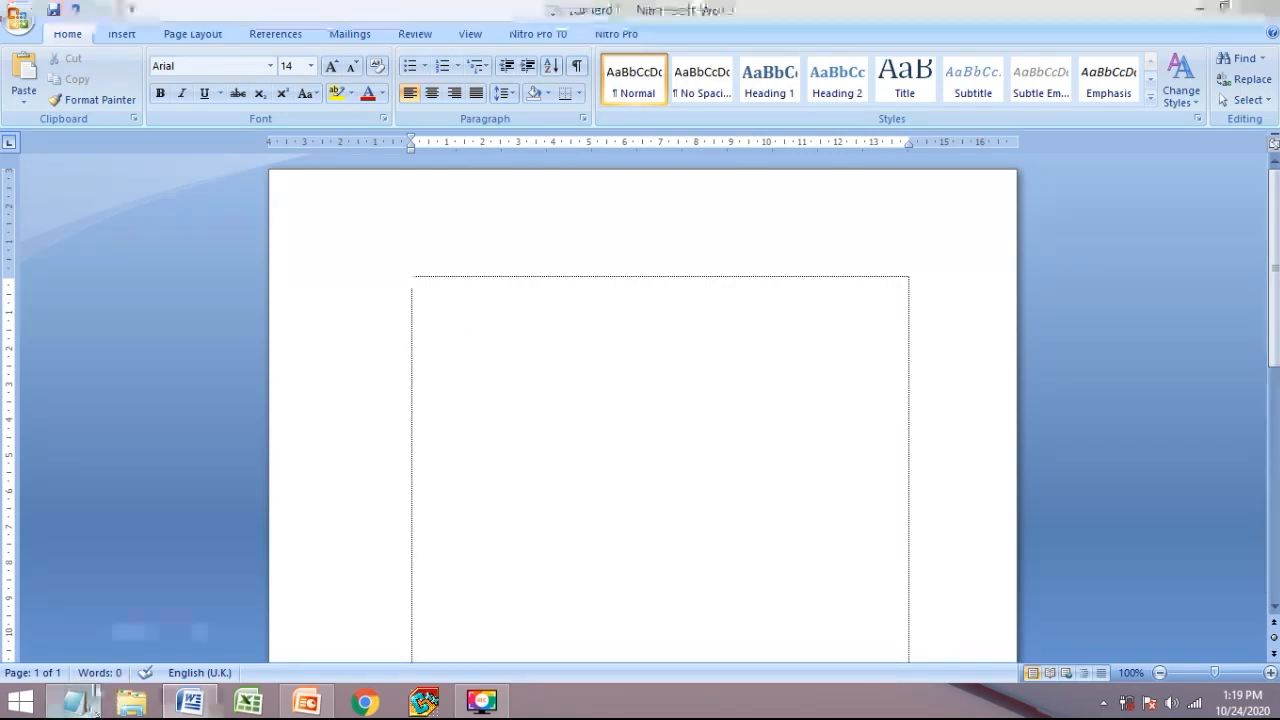
pyautogui.click(74, 702)
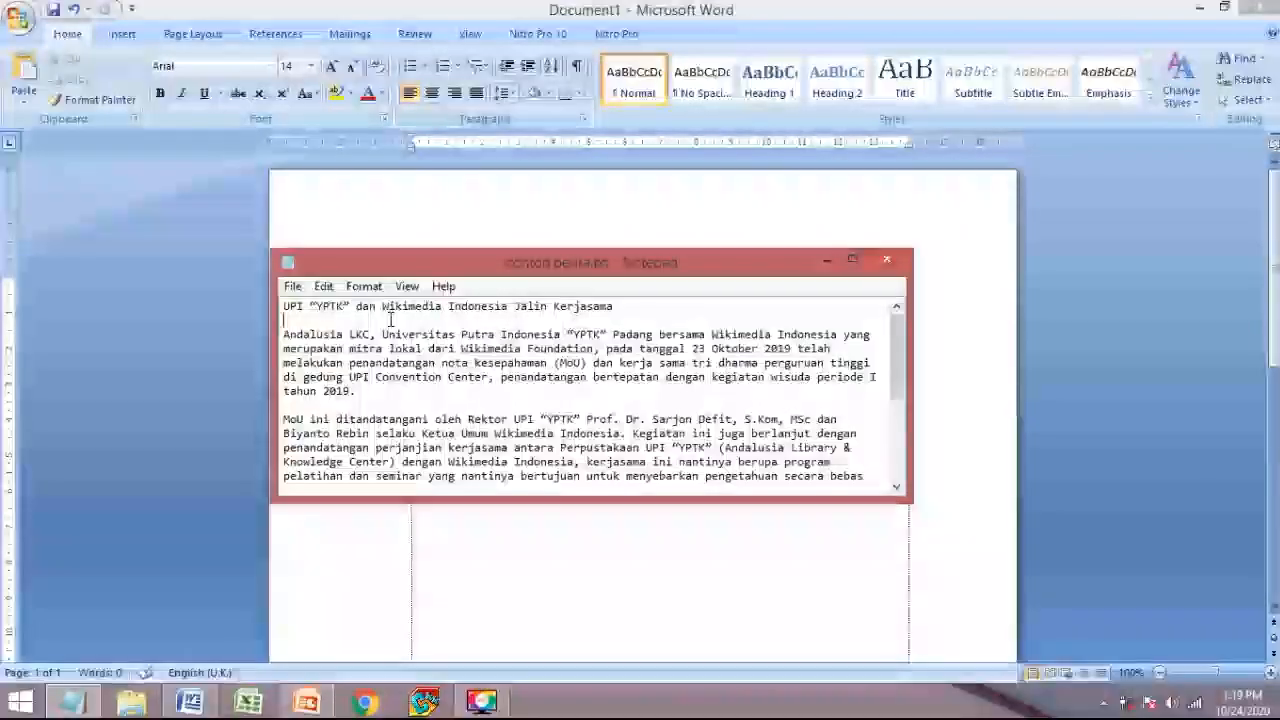
# - Paste the full news article from contoh berita.txt into the Word document
pyautogui.hotkey('ctrl', 'a')
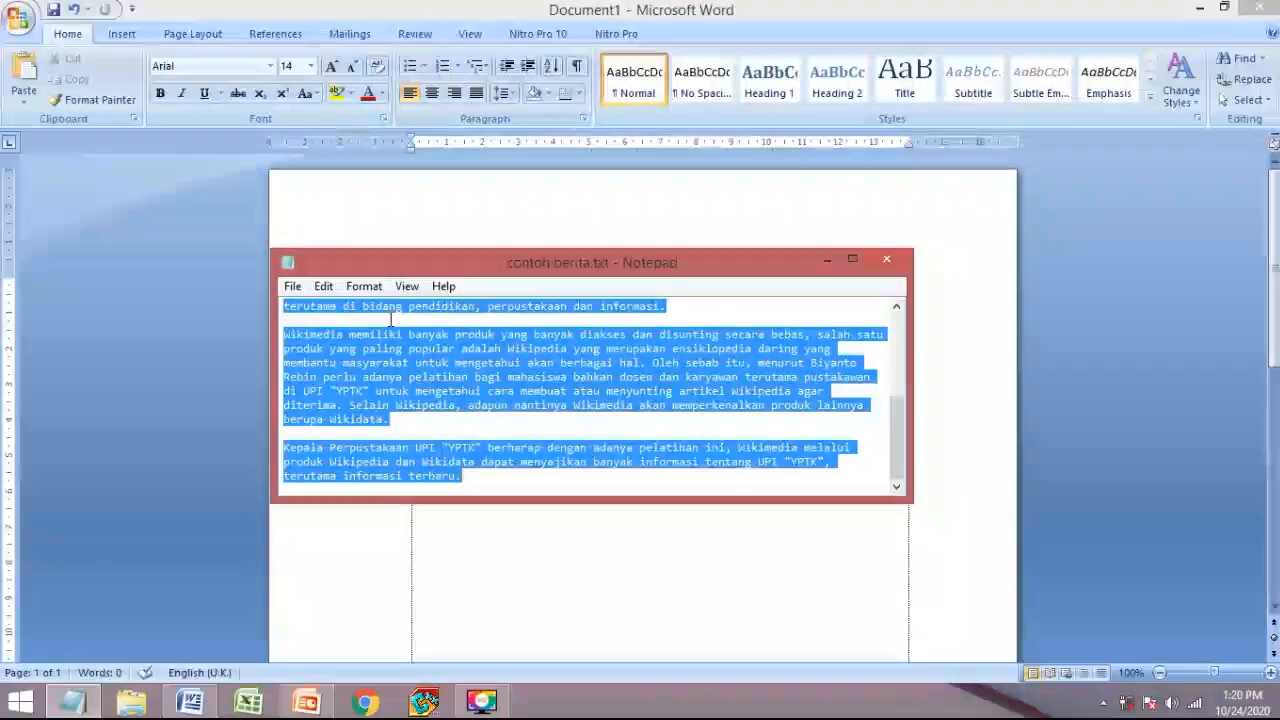
pyautogui.click(477, 537)
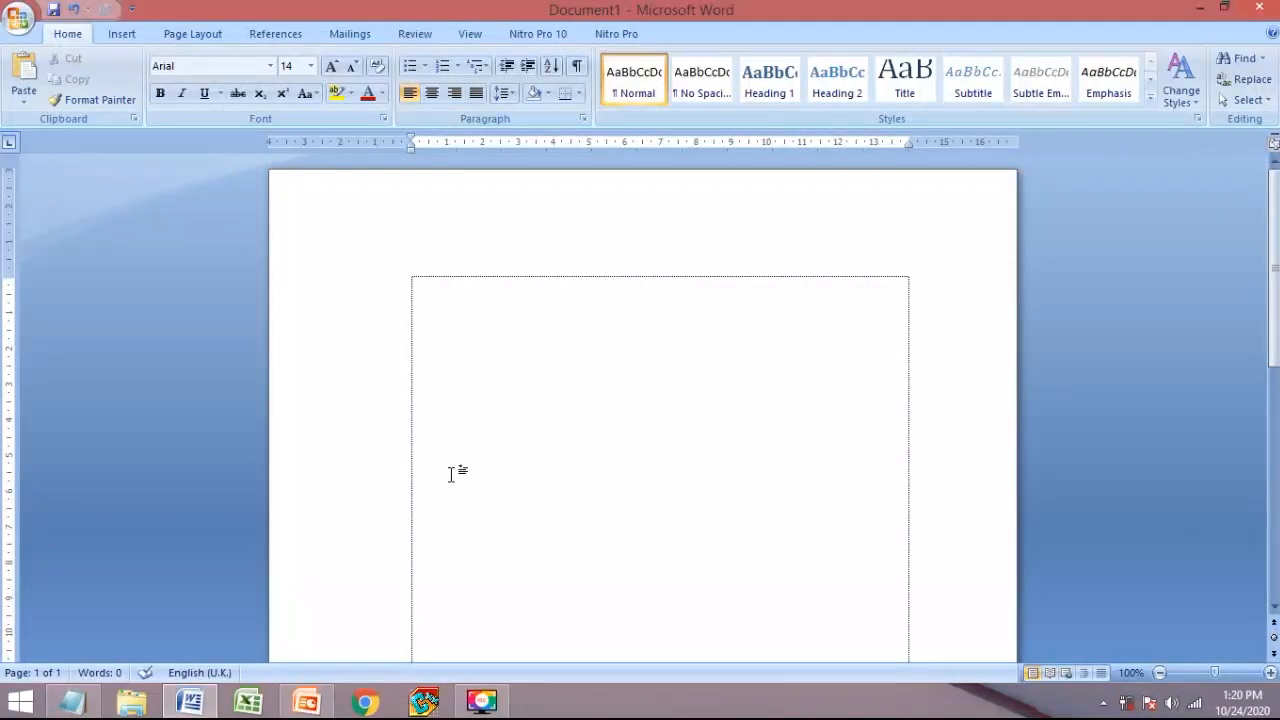
pyautogui.hotkey('ctrl', 'v')
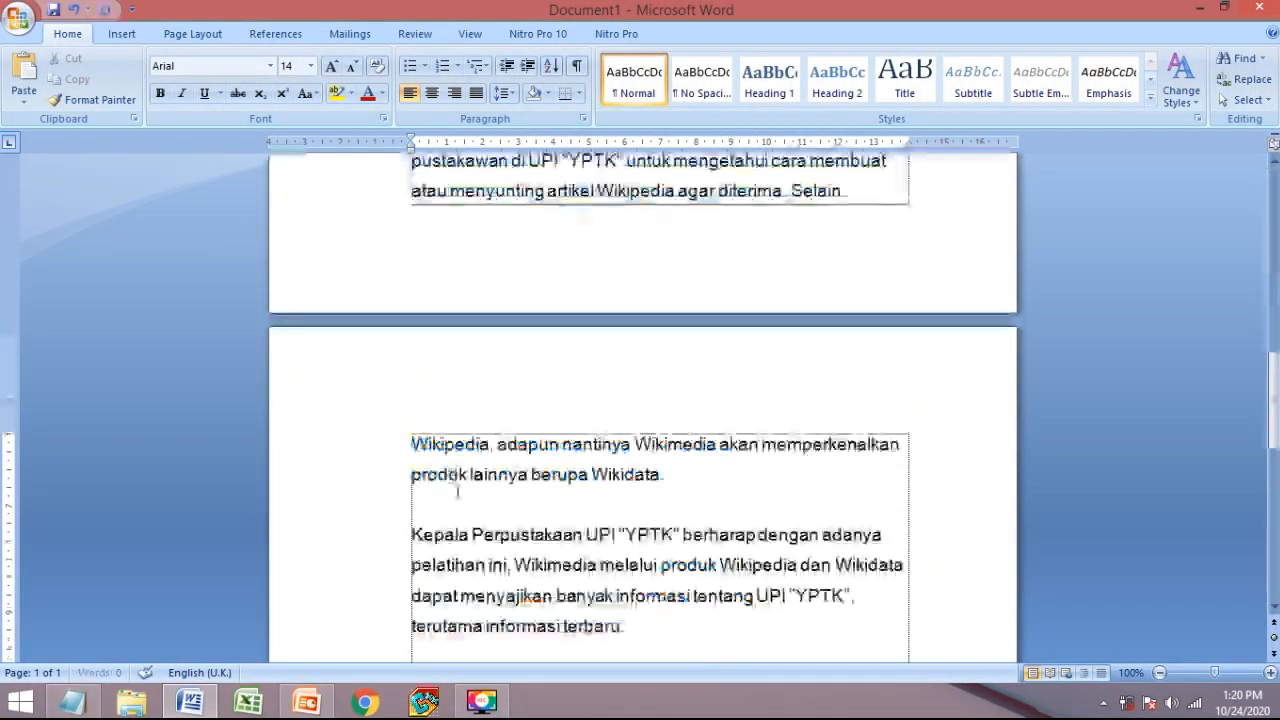
pyautogui.scroll(11, 643, 400)
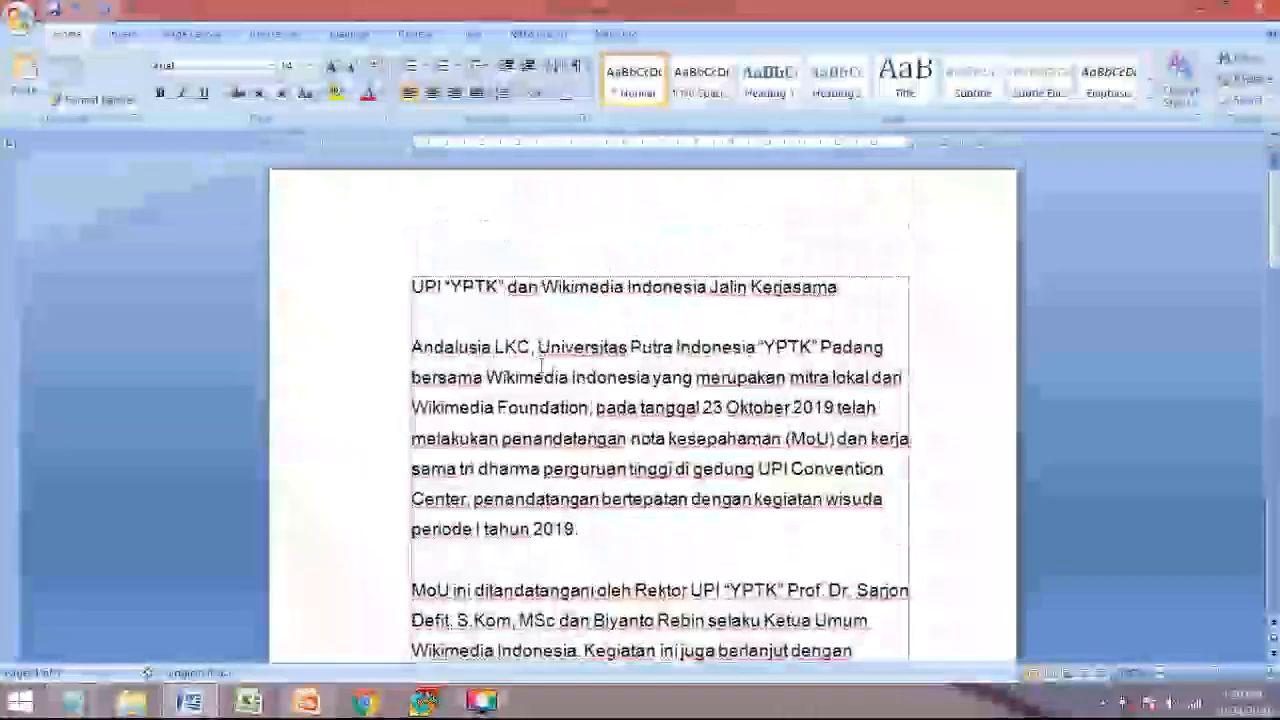
pyautogui.click(310, 705)
# - Make the article title UPPERCASE, red and centred on the page
pyautogui.click(190, 702)
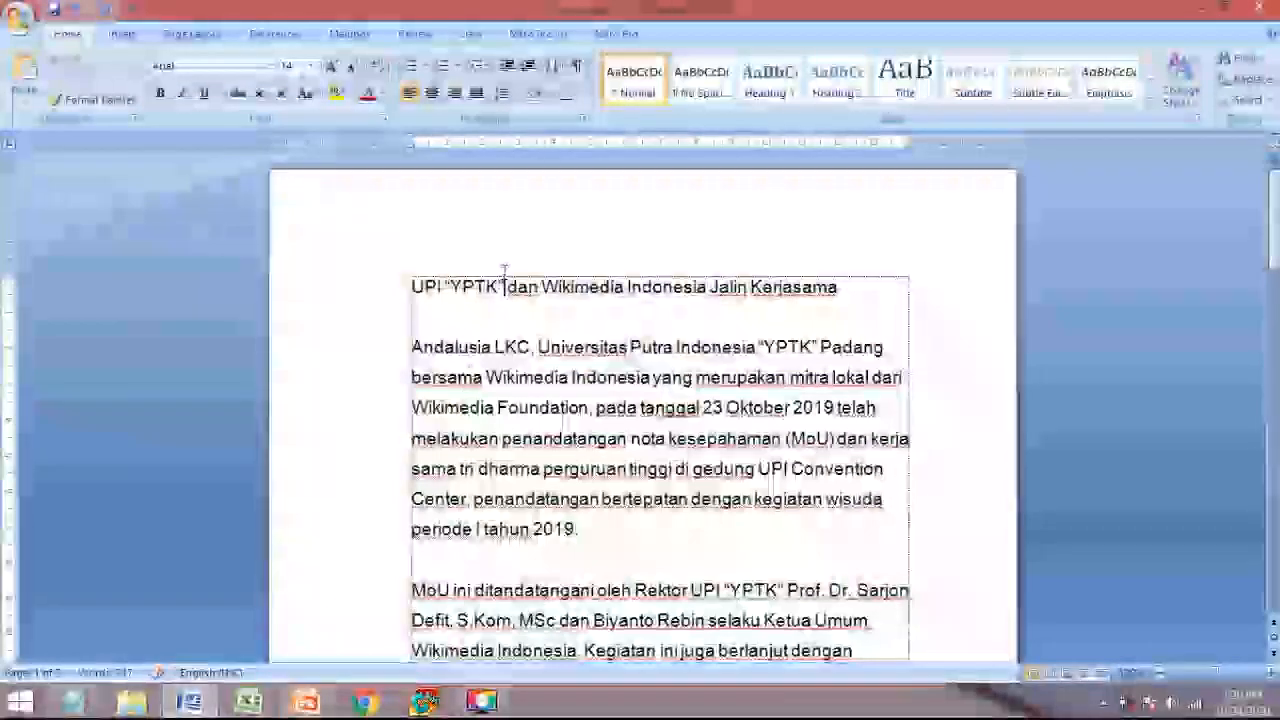
pyautogui.doubleClick(505, 272)
pyautogui.doubleClick(504, 286)
pyautogui.tripleClick(503, 287)
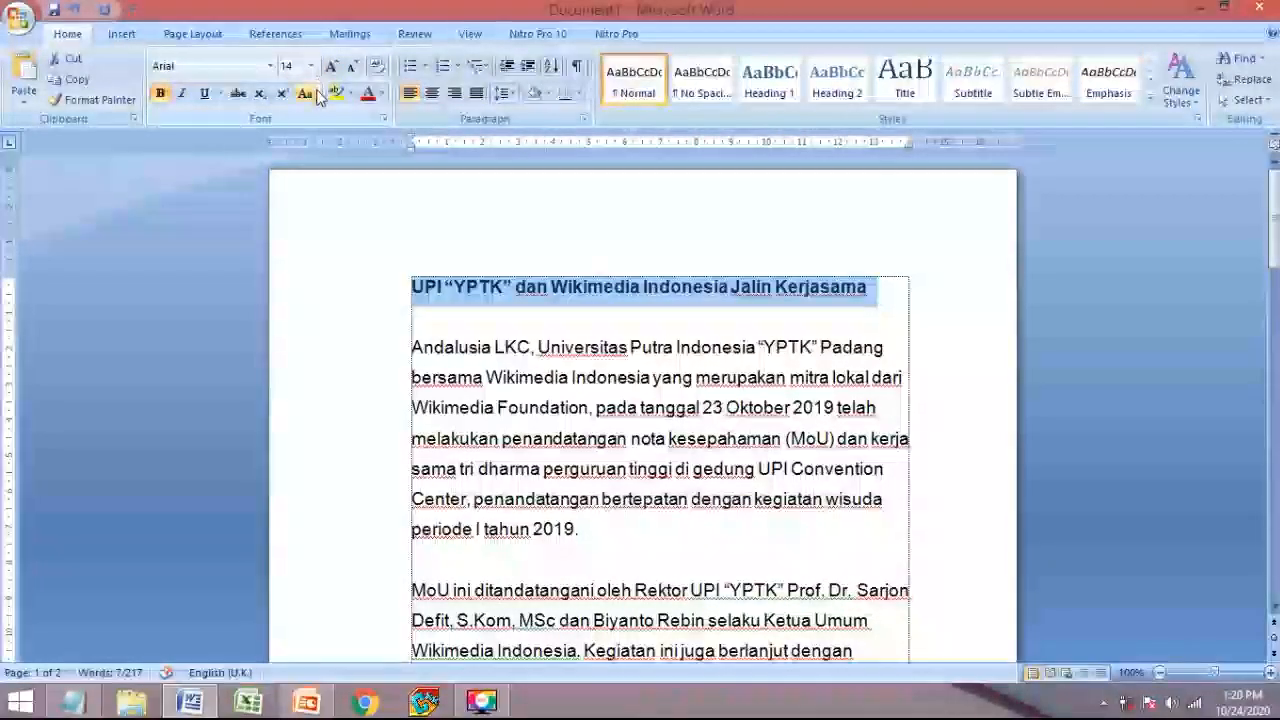
pyautogui.click(305, 93)
pyautogui.click(341, 162)
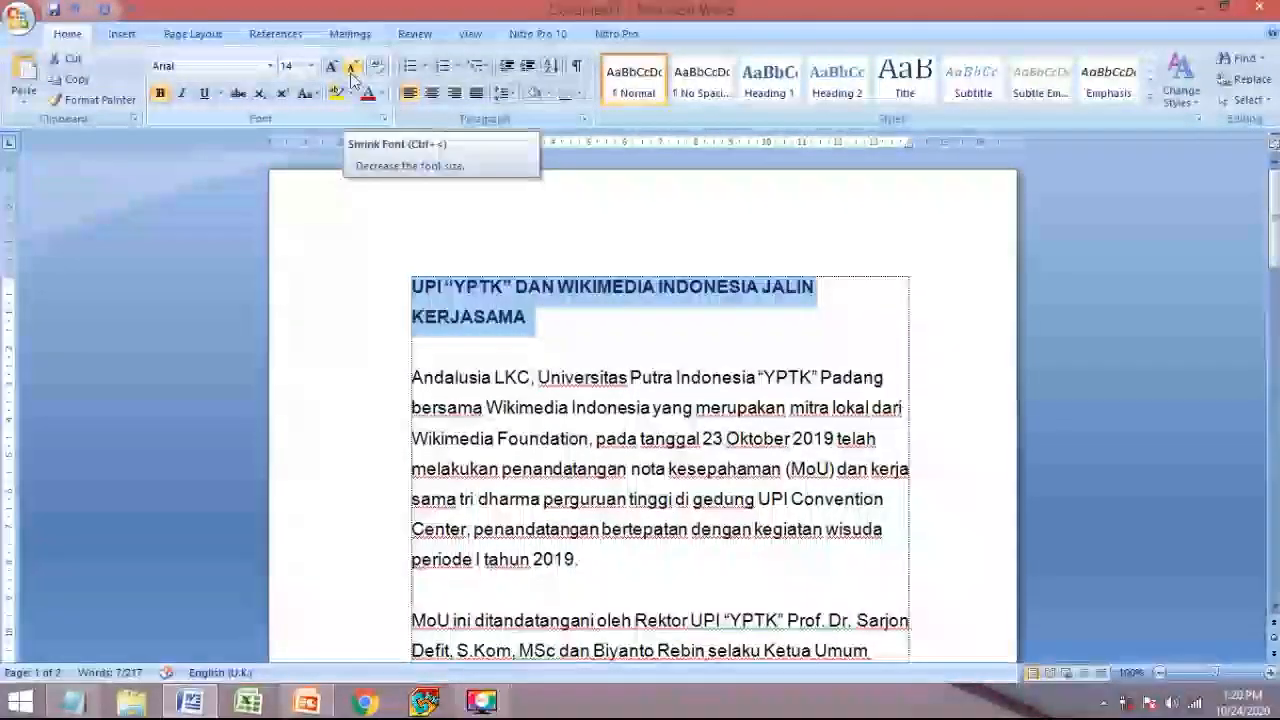
pyautogui.click(380, 94)
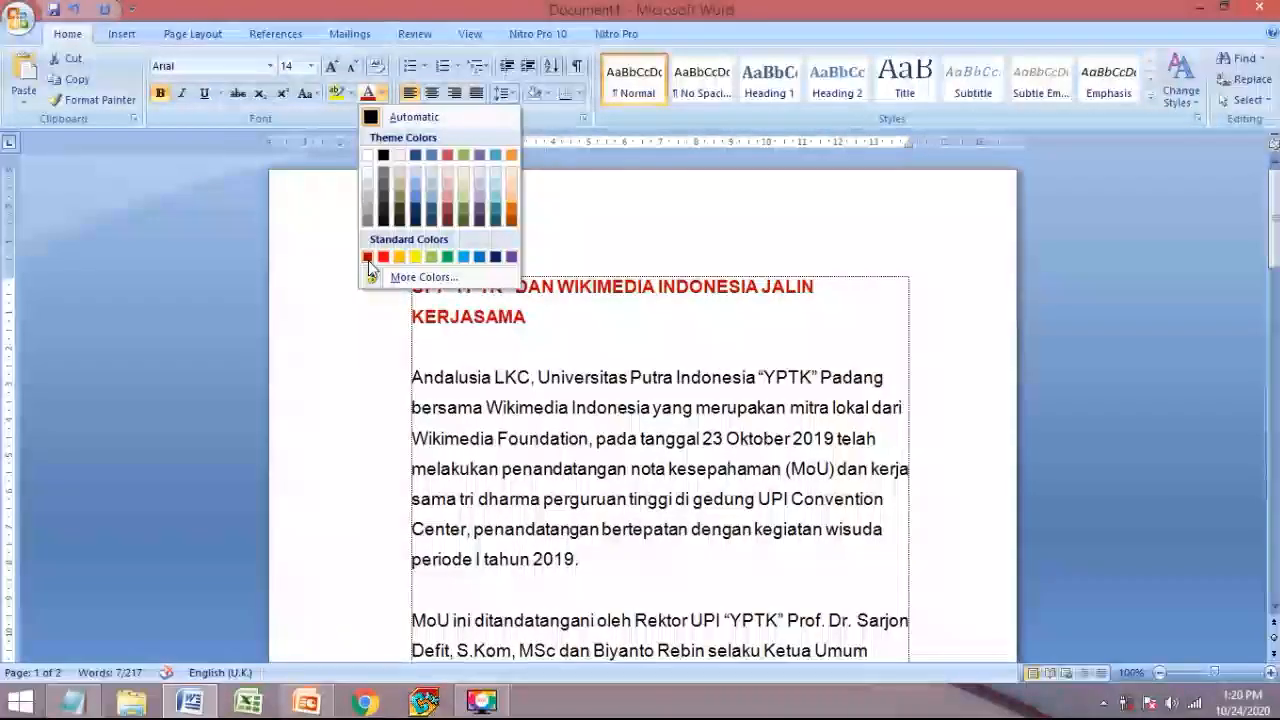
pyautogui.click(383, 258)
pyautogui.click(431, 95)
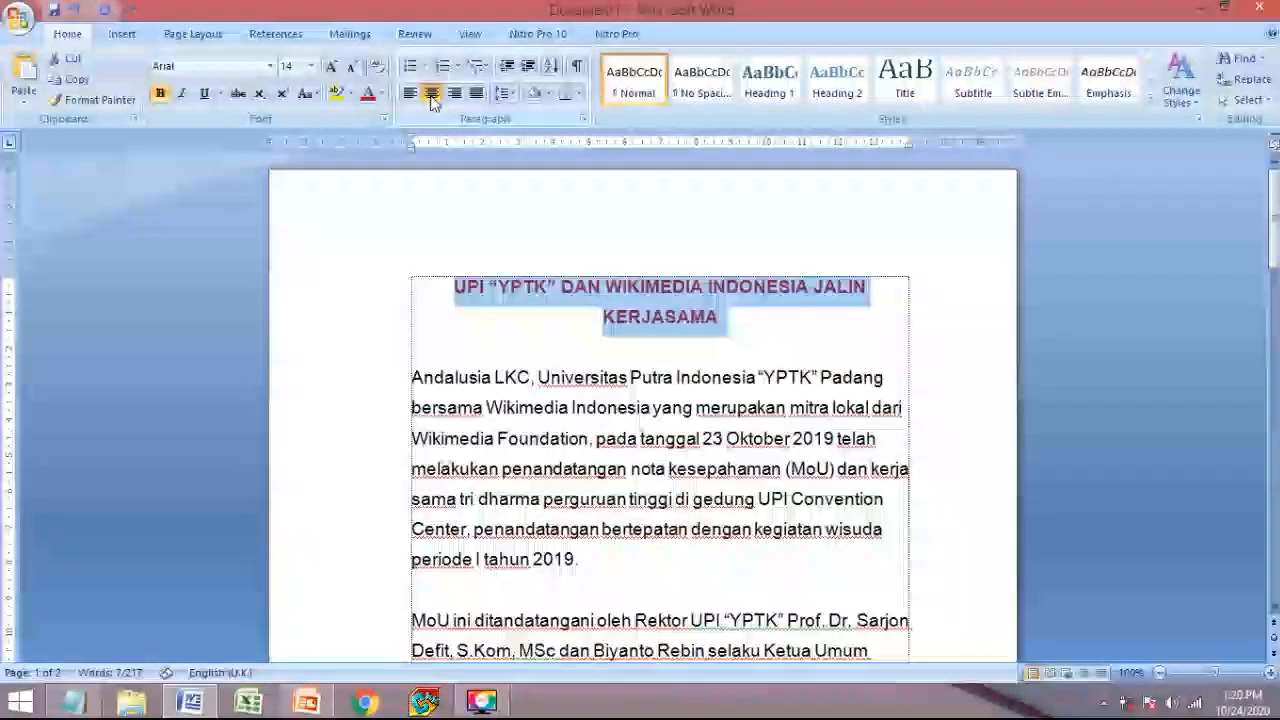
pyautogui.click(557, 499)
pyautogui.click(308, 703)
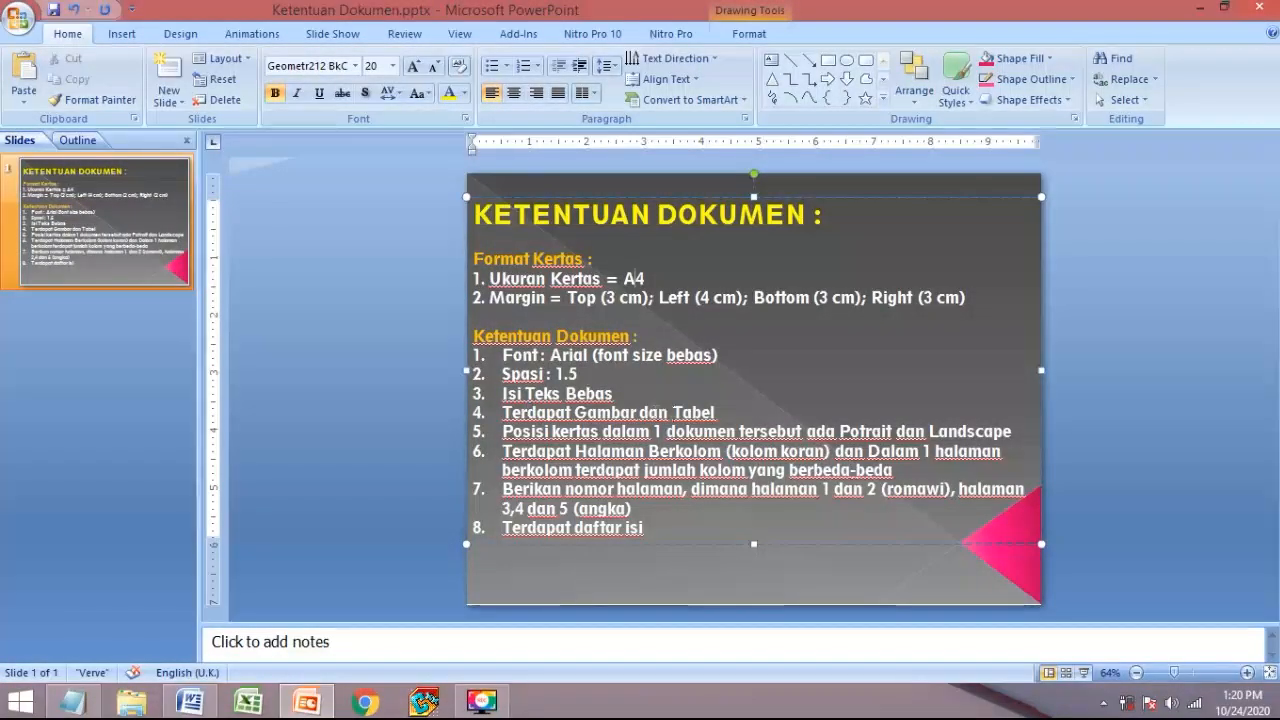
# - Reread the numbered requirements on the slide, then return to the Word article
pyautogui.click(632, 420)
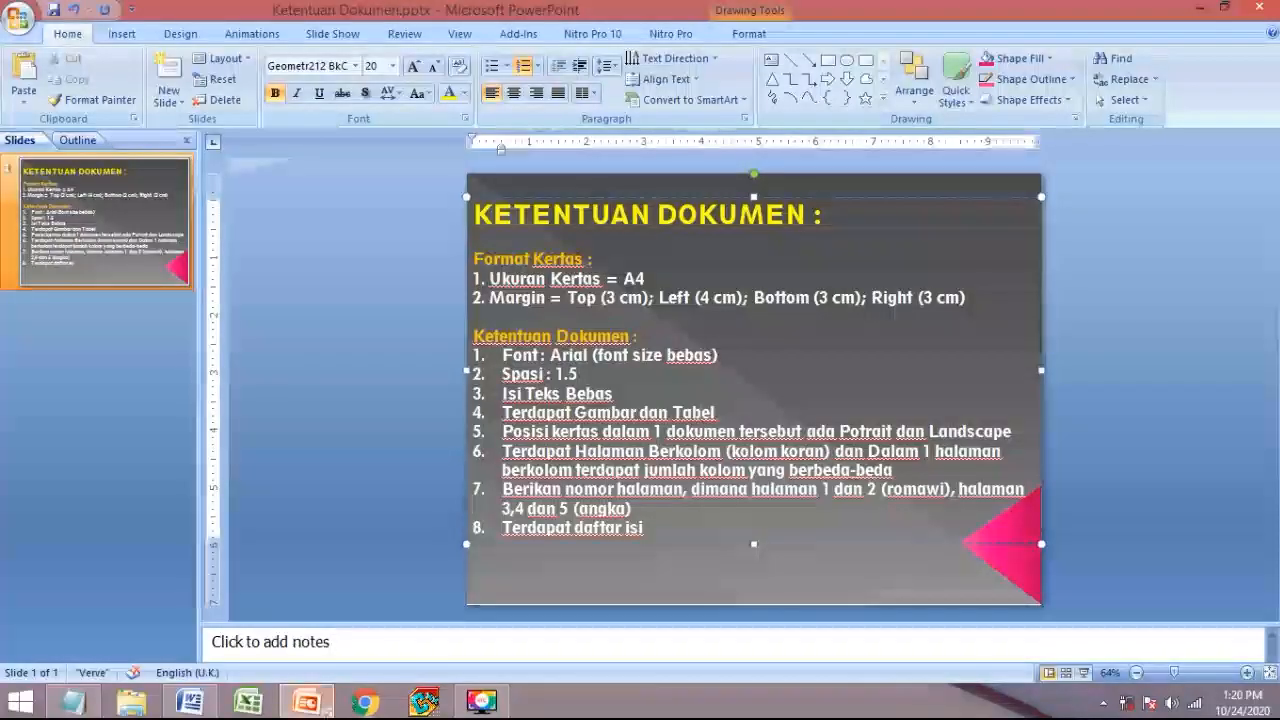
pyautogui.click(189, 700)
pyautogui.scroll(-8, 598, 507)
pyautogui.scroll(5, 598, 507)
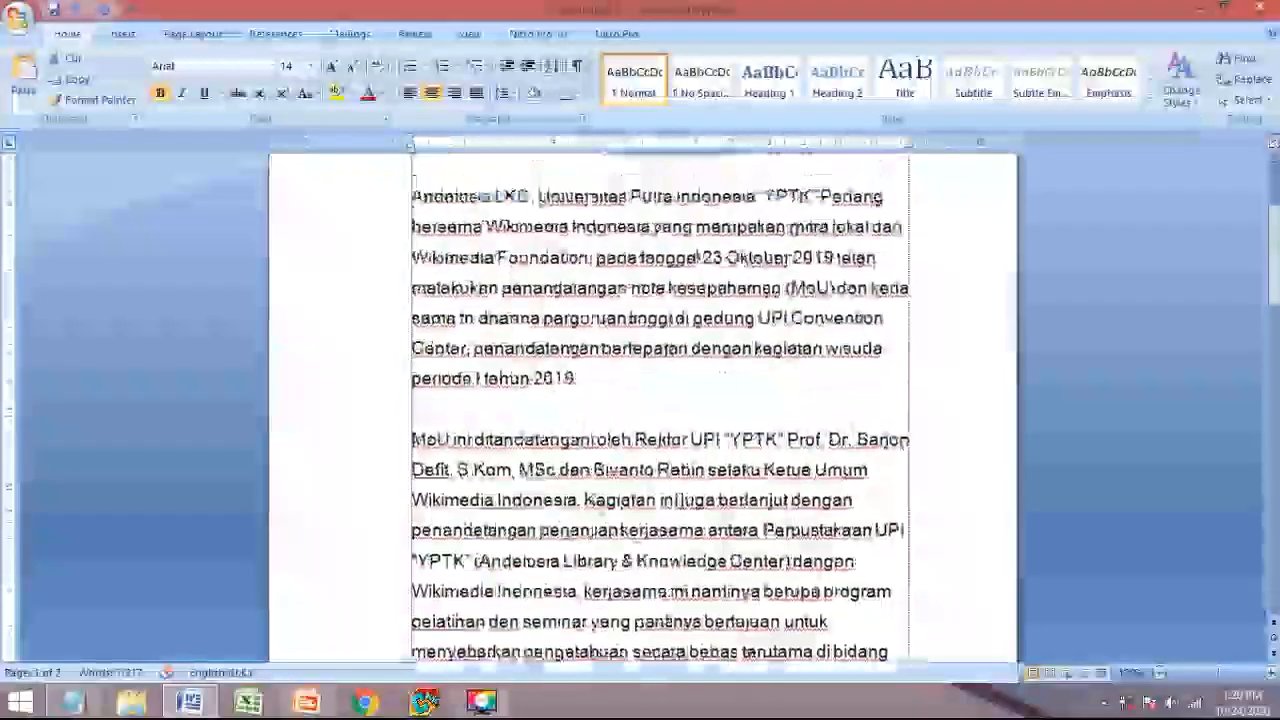
# - Insert kerjasamawikimedia3.jpg from Local Disk (E:) on new lines after 'periode I tahun 2019.'
pyautogui.click(606, 393)
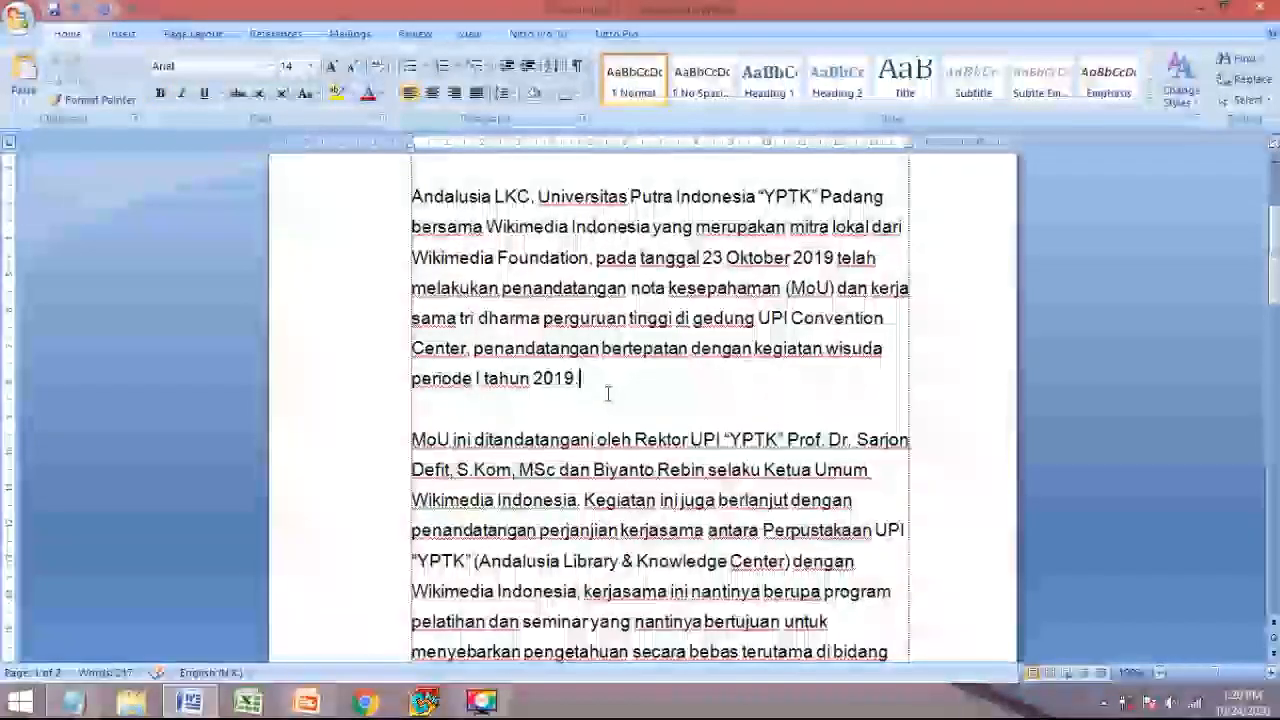
pyautogui.press('Return')
pyautogui.press('Return')
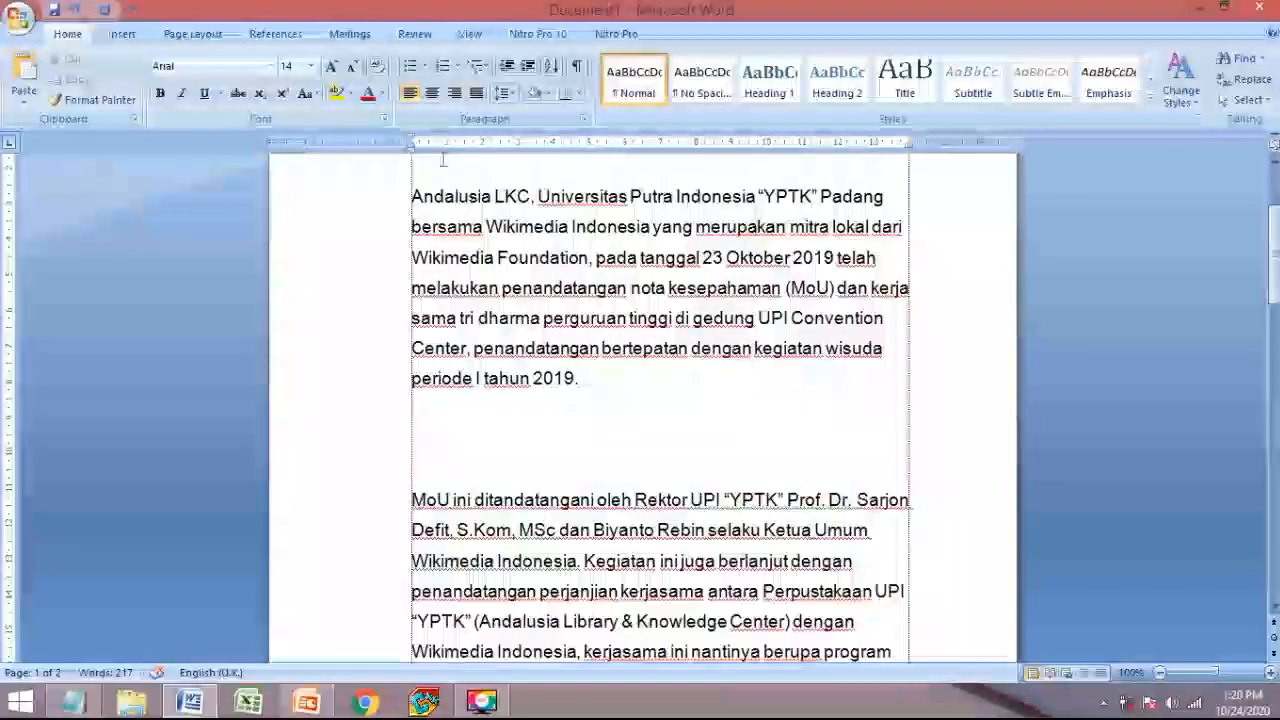
pyautogui.click(122, 34)
pyautogui.click(201, 80)
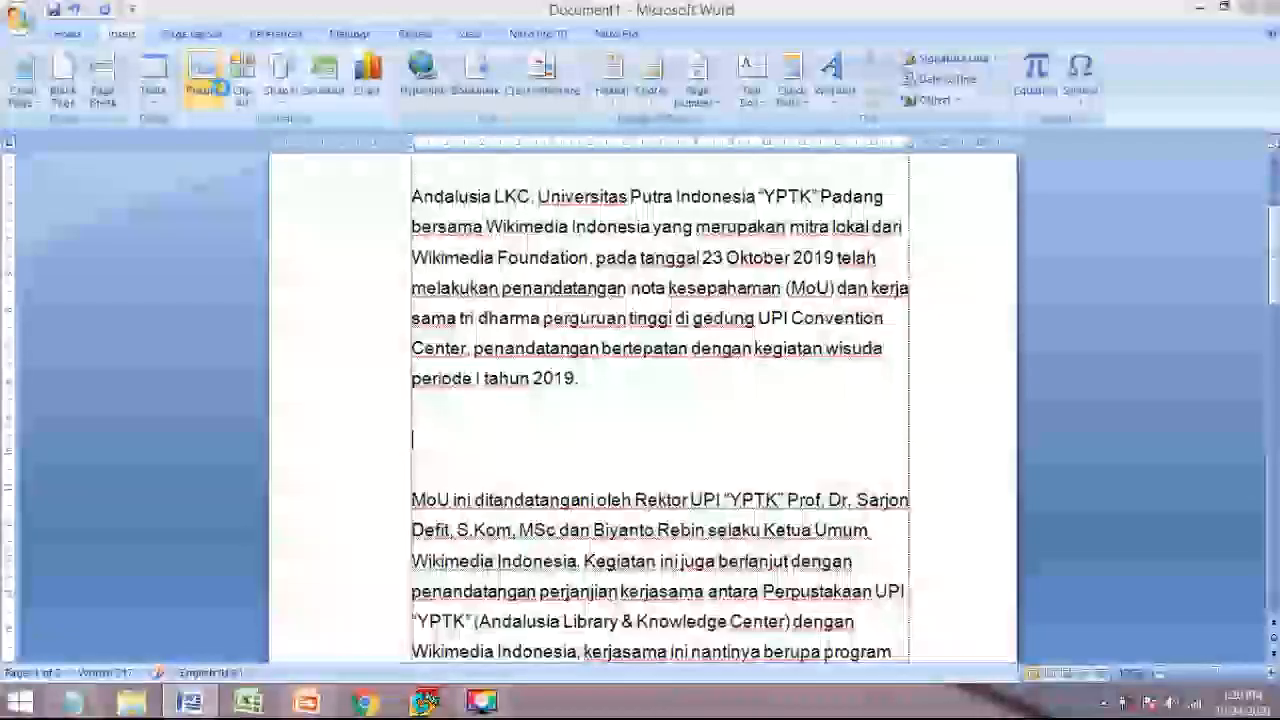
pyautogui.scroll(-3, 143, 327)
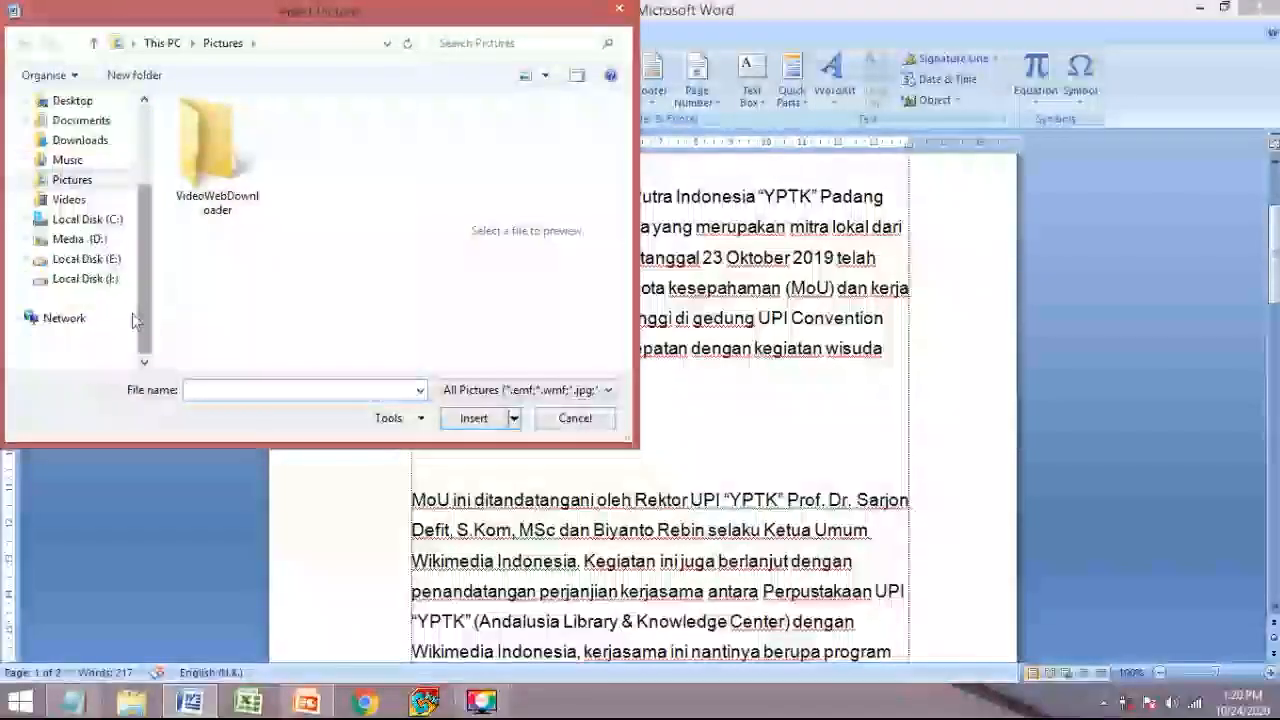
pyautogui.click(88, 259)
pyautogui.click(92, 279)
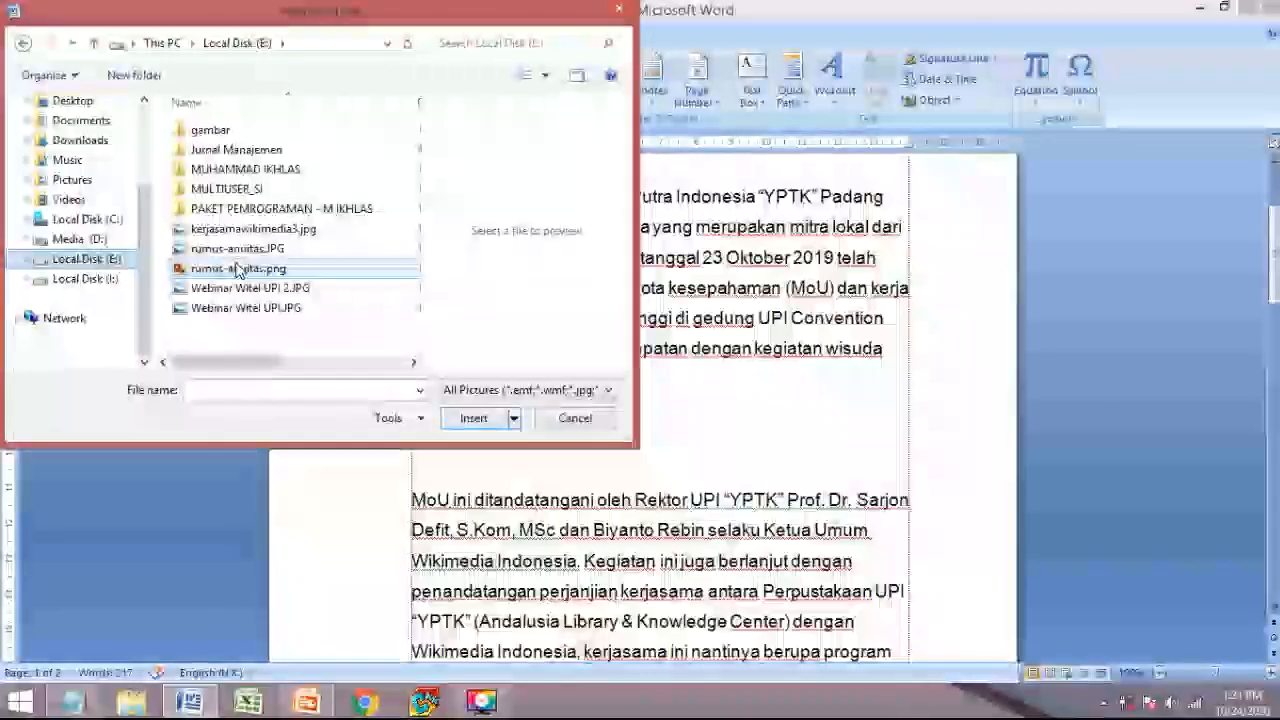
pyautogui.doubleClick(245, 229)
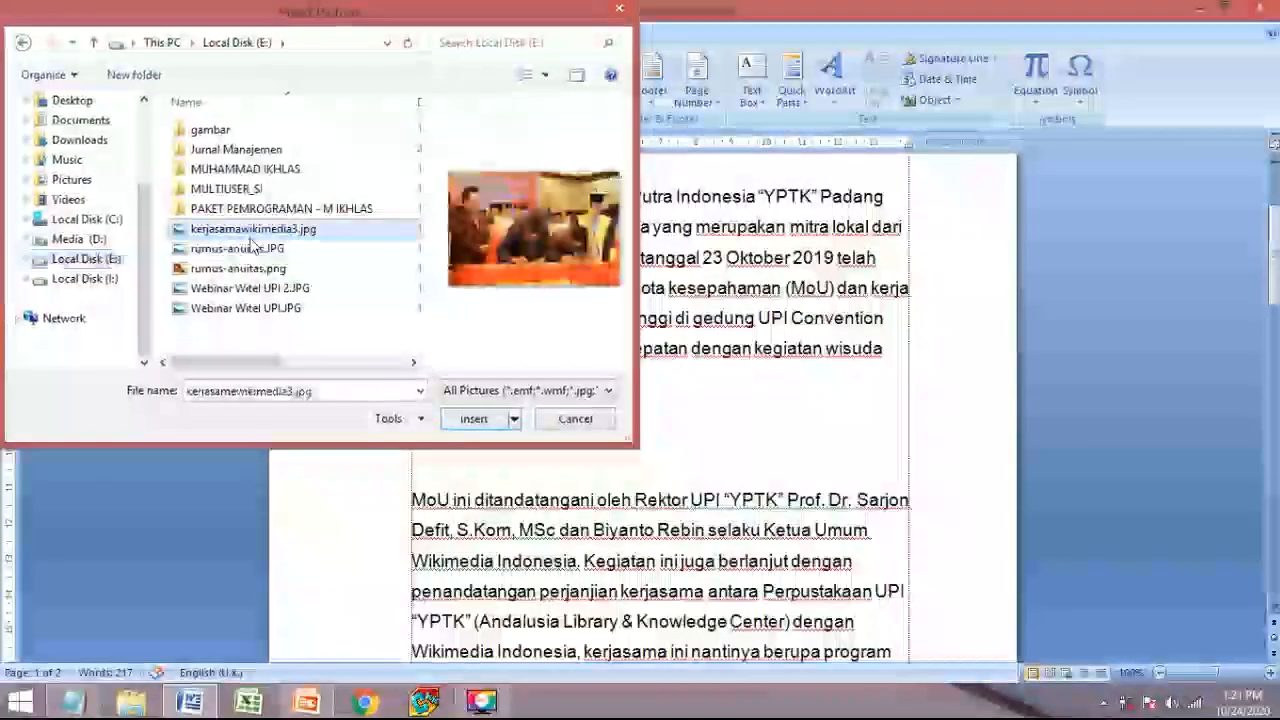
pyautogui.scroll(-4, 692, 537)
pyautogui.scroll(5, 600, 500)
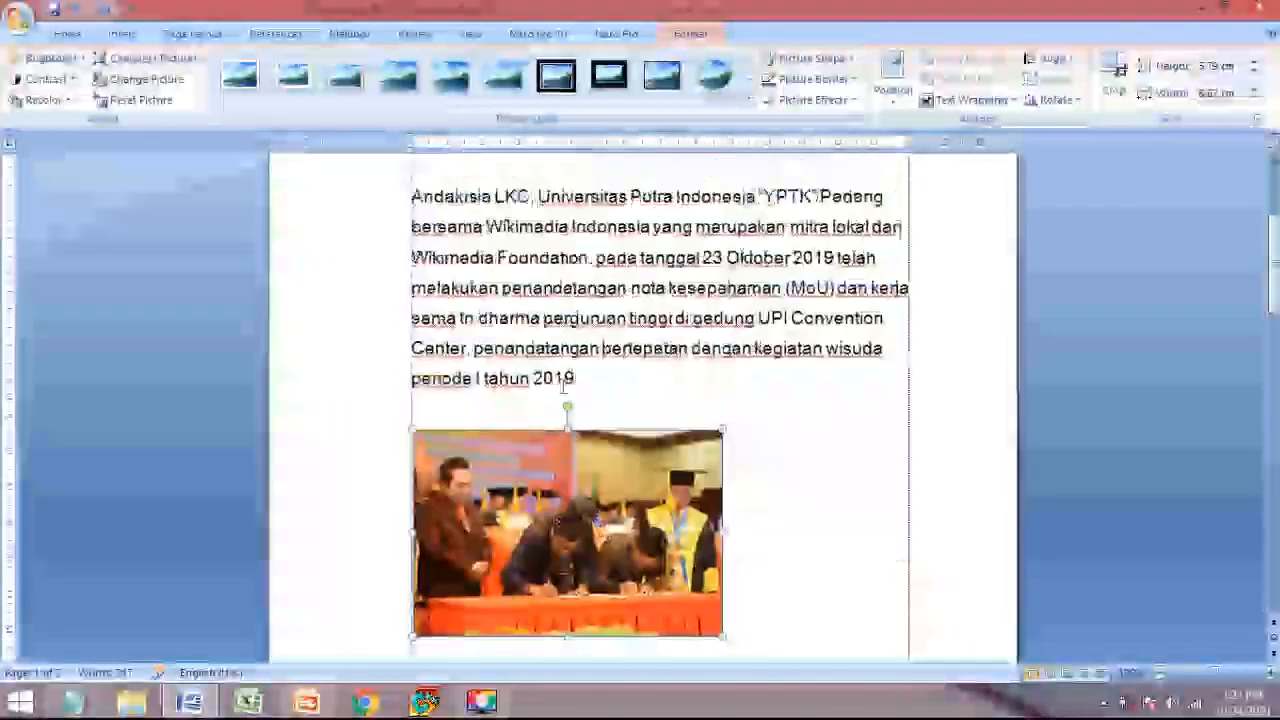
# - Move the photo near the first paragraph and set its wrapping to In Front of Text
pyautogui.moveTo(580, 530); pyautogui.dragTo(580, 343)
pyautogui.moveTo(622, 430); pyautogui.dragTo(518, 567)
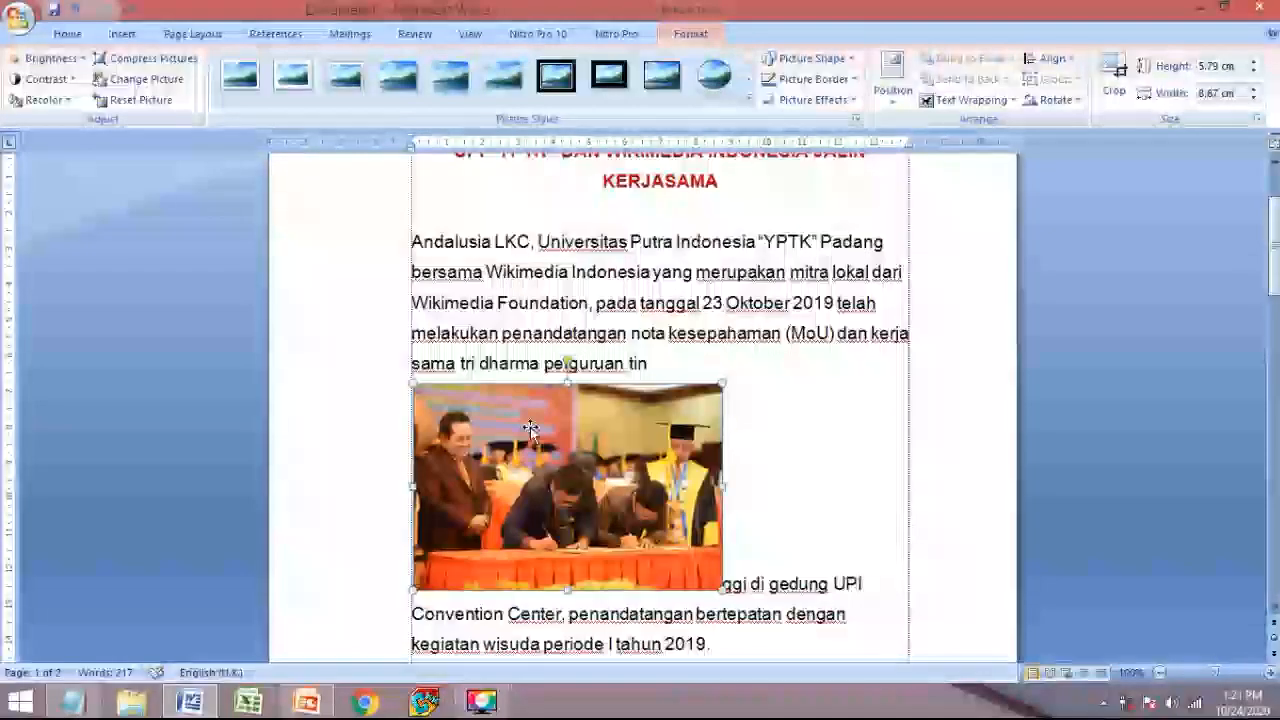
pyautogui.scroll(-3, 531, 427)
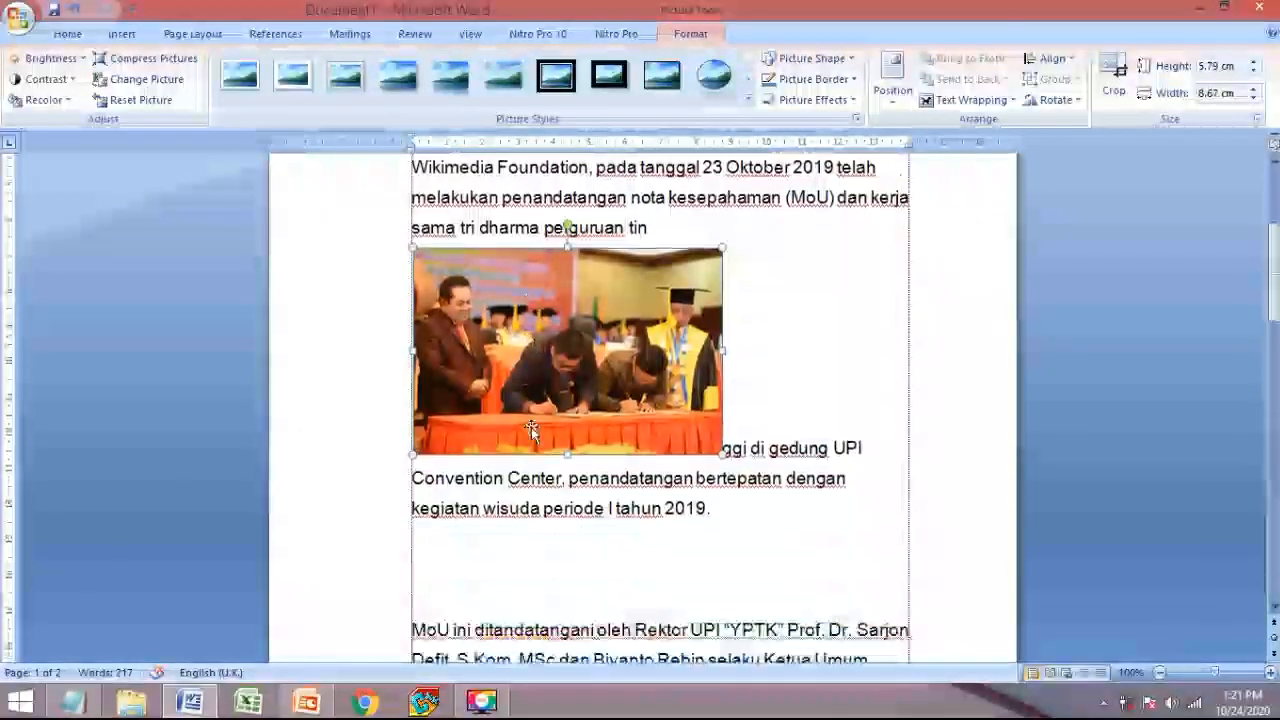
pyautogui.rightClick(503, 352)
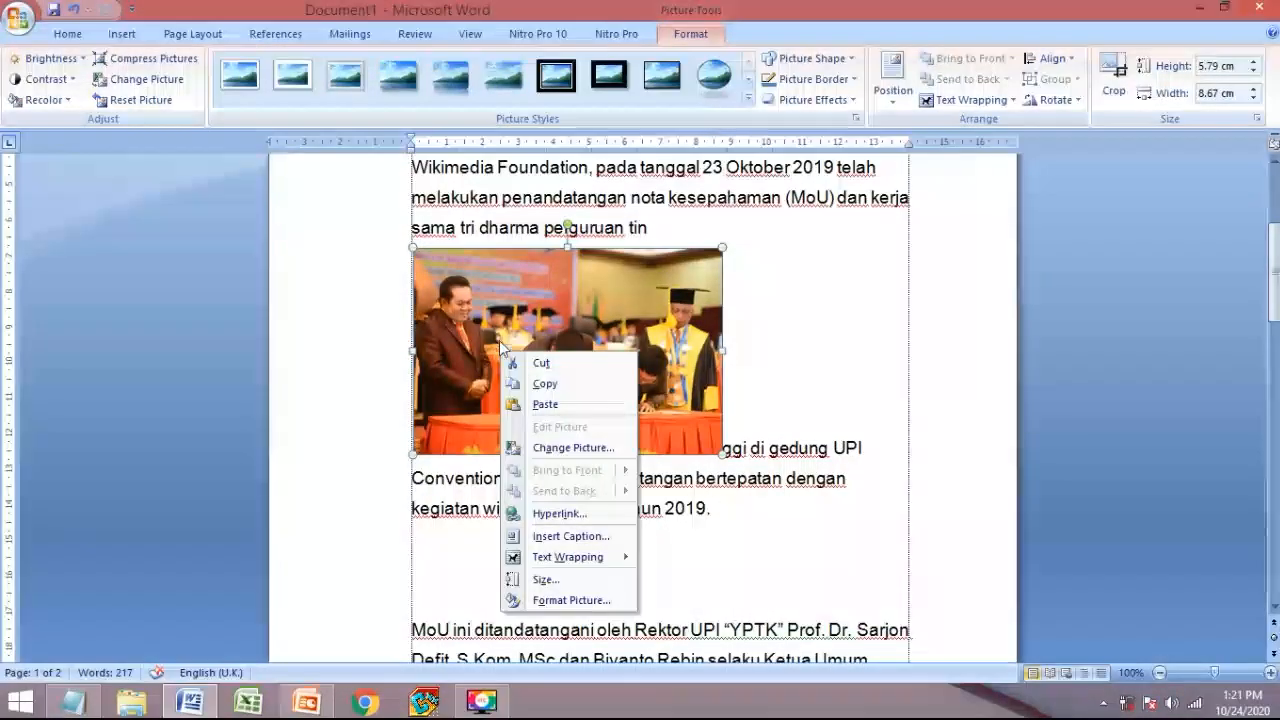
pyautogui.click(463, 363)
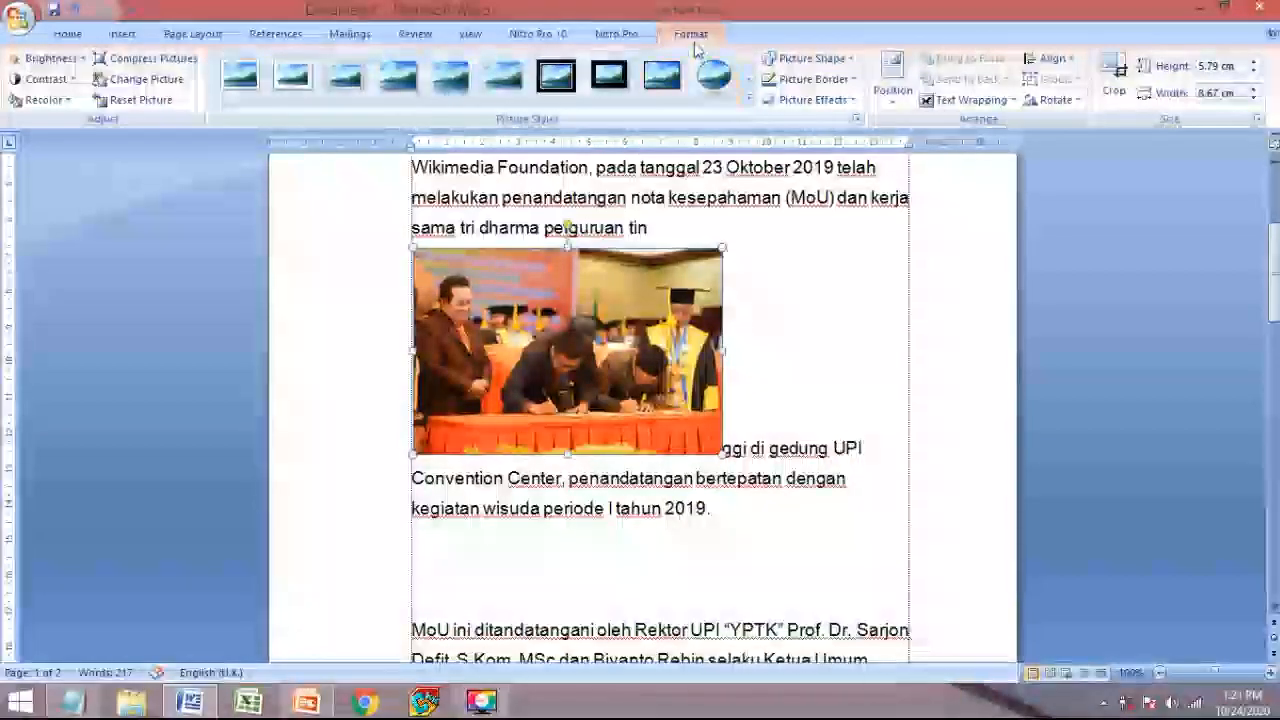
pyautogui.click(996, 106)
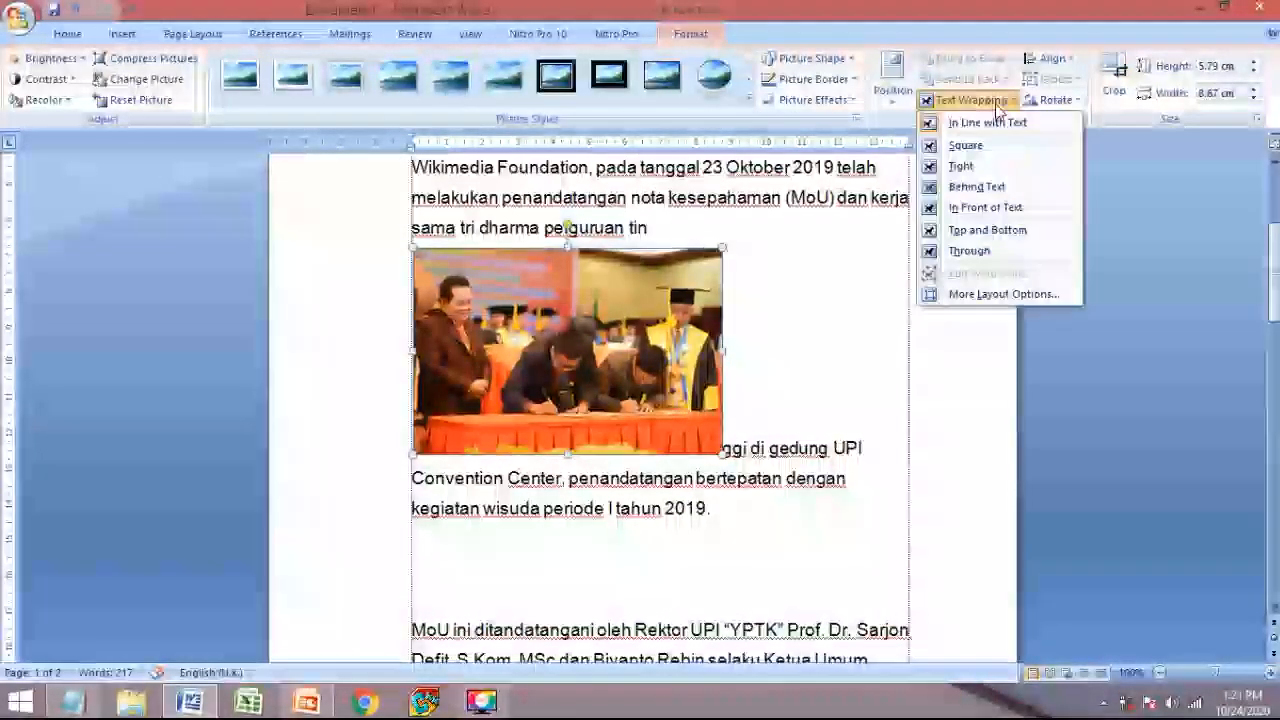
pyautogui.click(986, 208)
# - Add blank lines below the first paragraph and centre the photo in the text column
pyautogui.moveTo(593, 338); pyautogui.dragTo(684, 348)
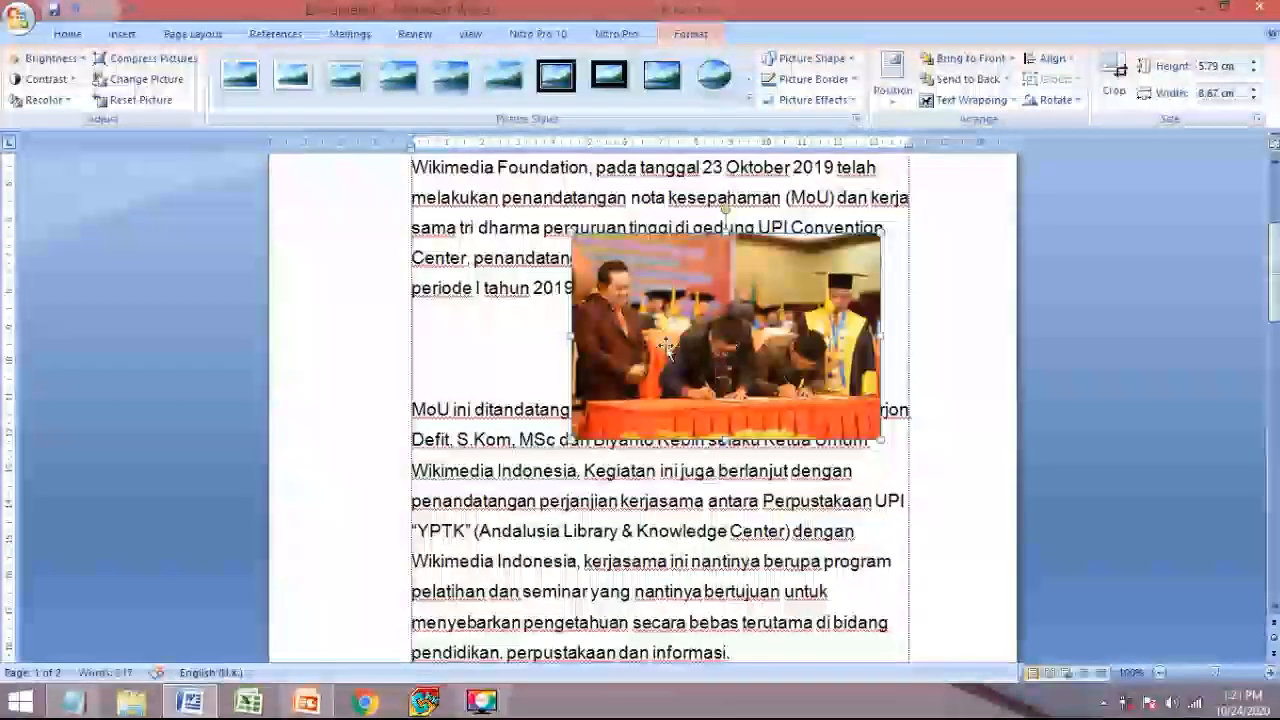
pyautogui.click(471, 369)
pyautogui.scroll(-1, 466, 345)
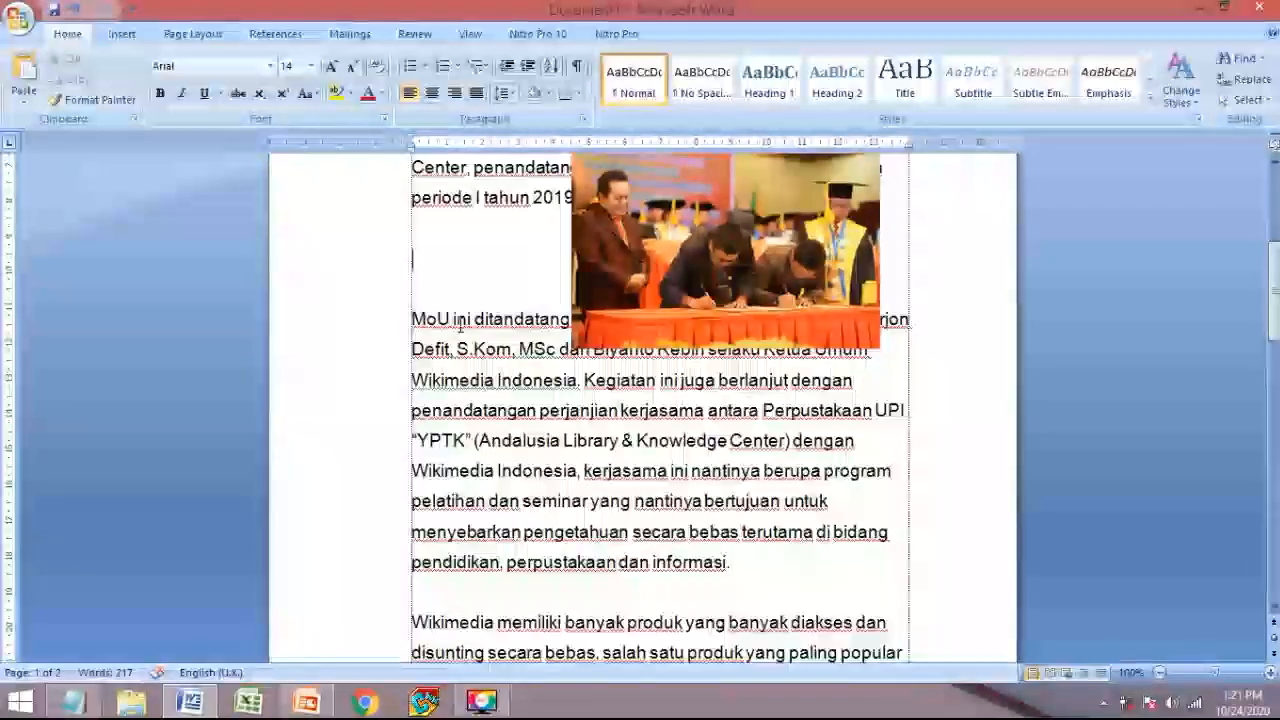
pyautogui.press('Return')
pyautogui.press('Return')
pyautogui.press('Return')
pyautogui.press('Return')
pyautogui.press('Return')
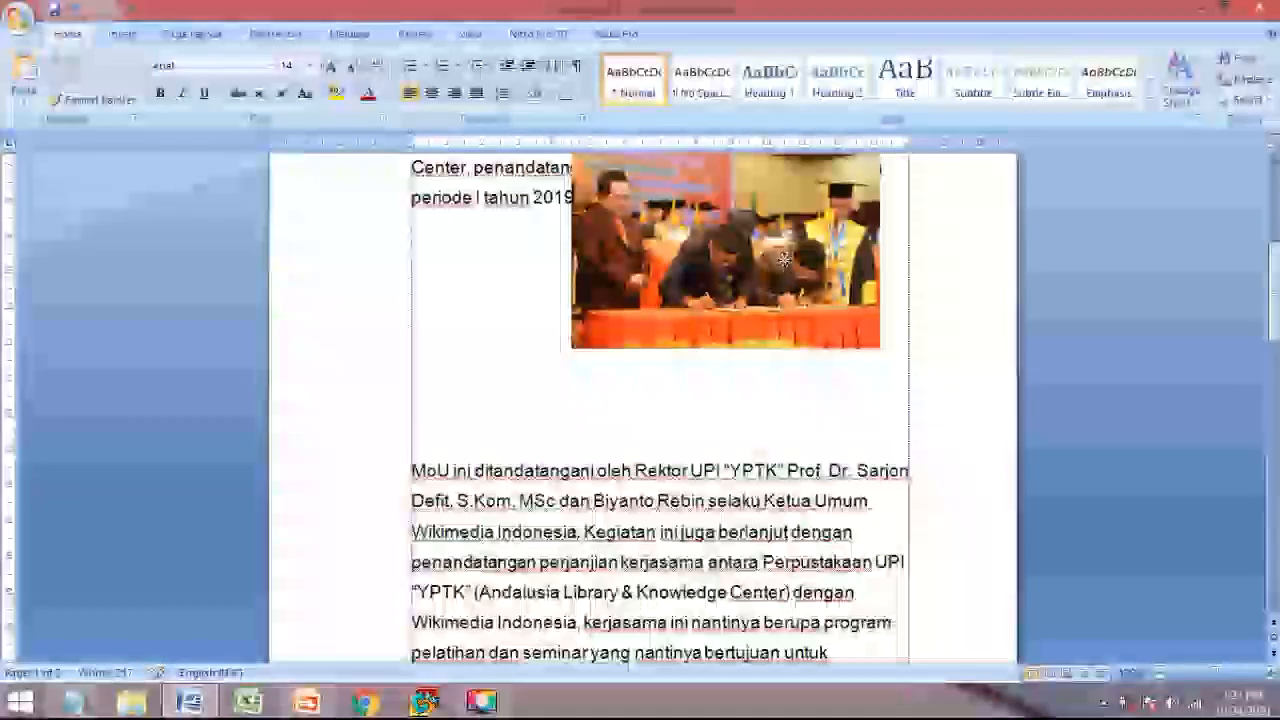
pyautogui.moveTo(648, 374); pyautogui.dragTo(634, 346)
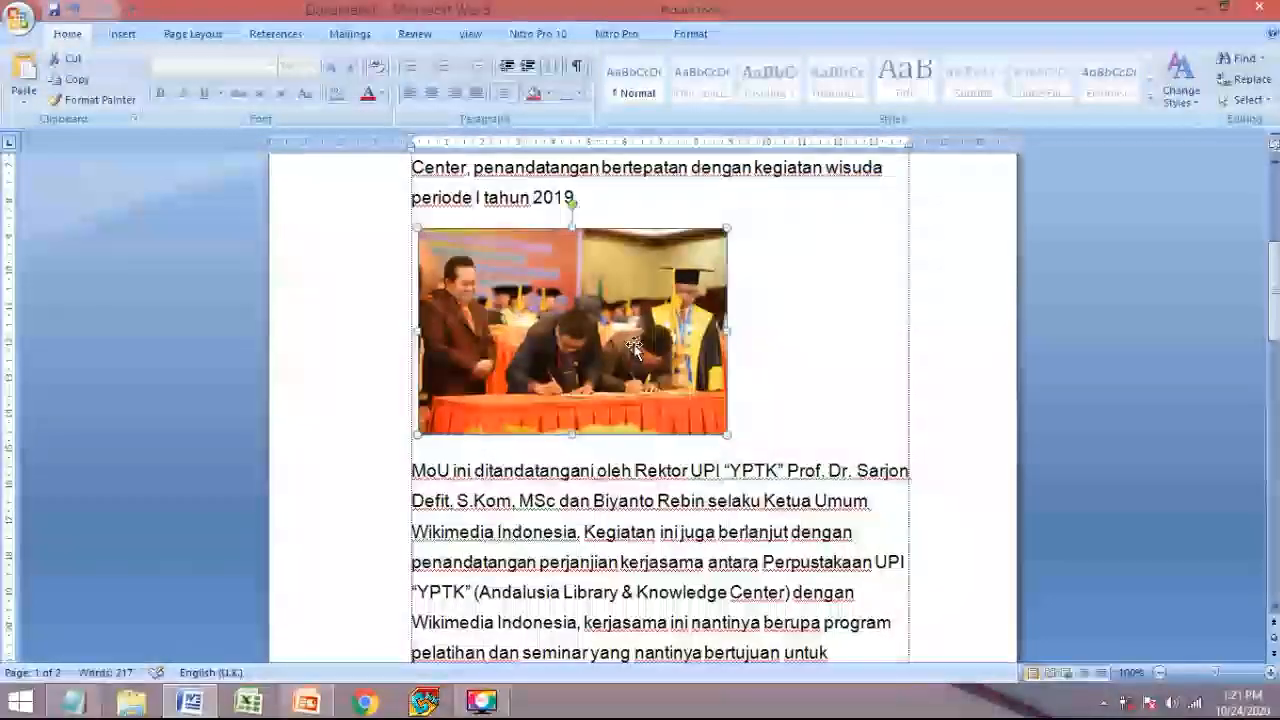
pyautogui.moveTo(711, 334); pyautogui.dragTo(709, 338)
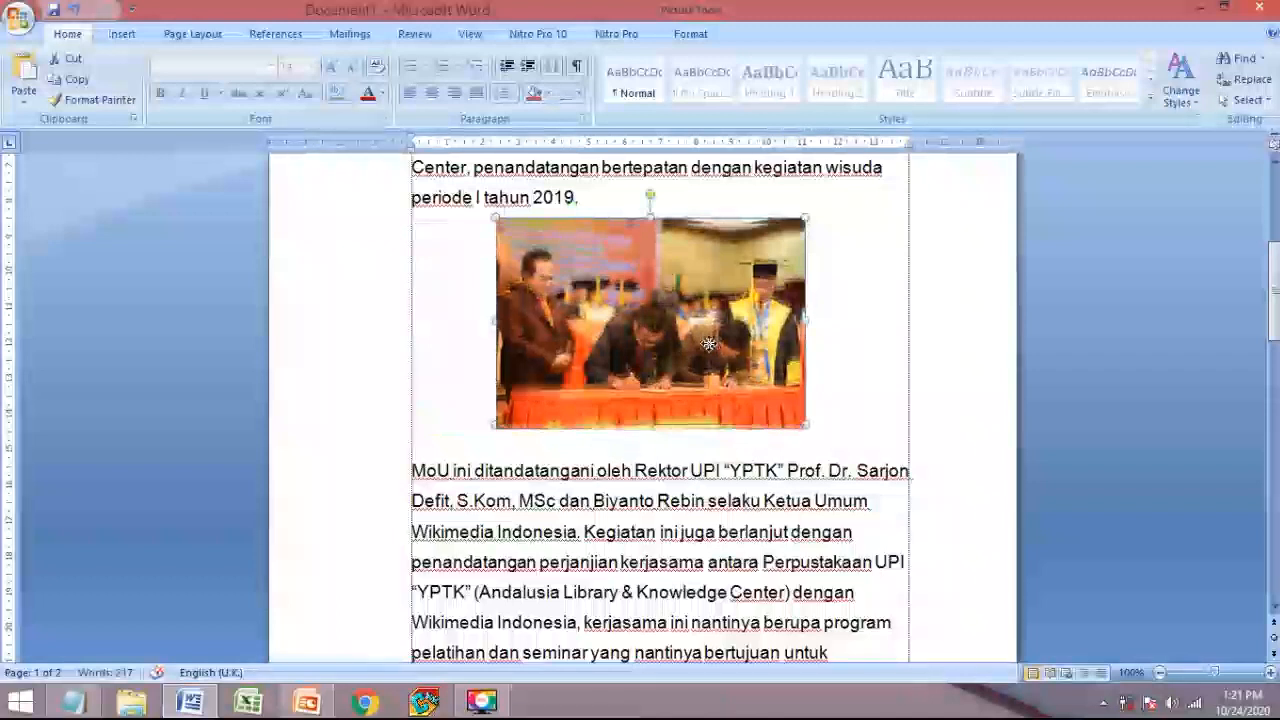
pyautogui.scroll(3, 836, 332)
pyautogui.scroll(-2, 837, 332)
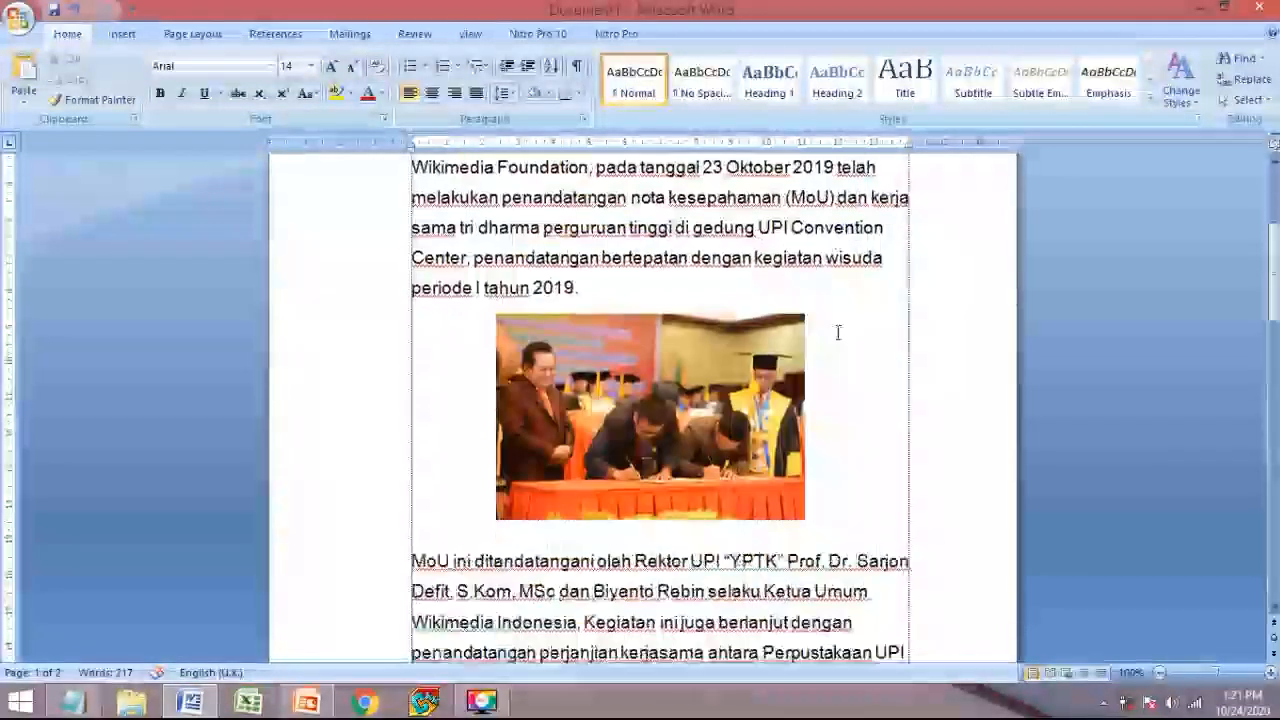
pyautogui.scroll(-3, 380, 640)
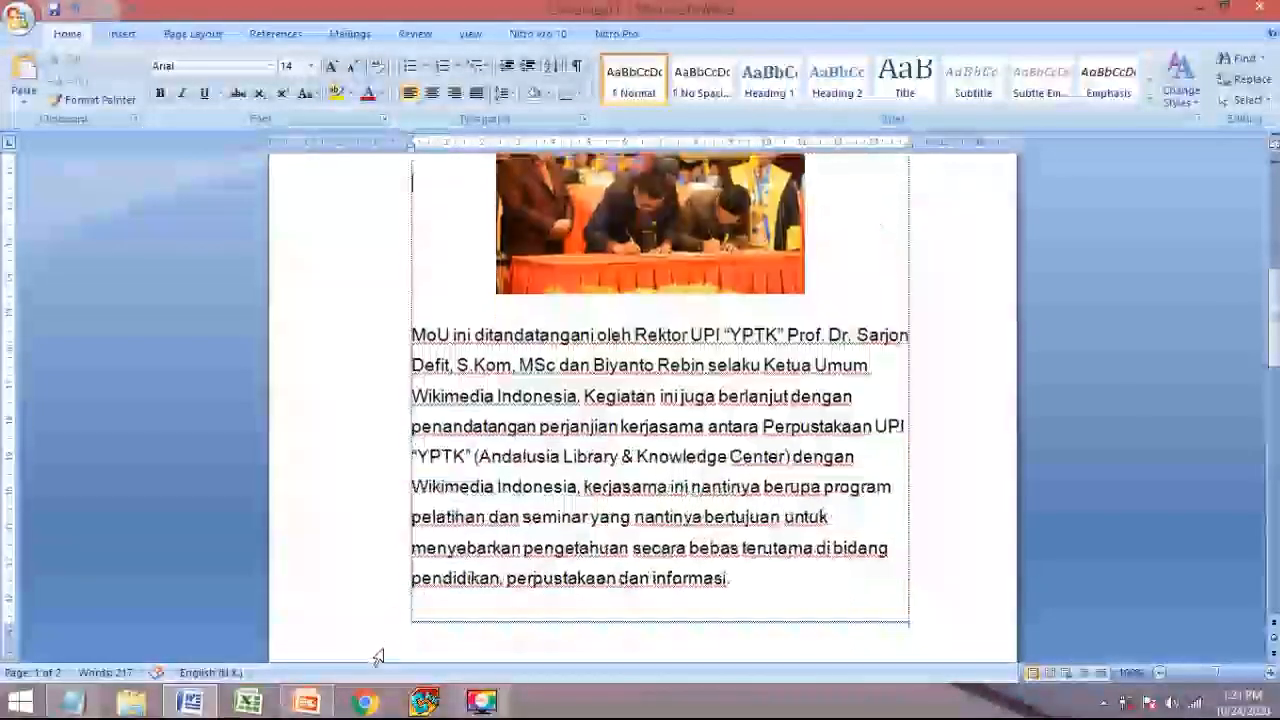
pyautogui.scroll(-4, 470, 560)
pyautogui.scroll(-4, 479, 553)
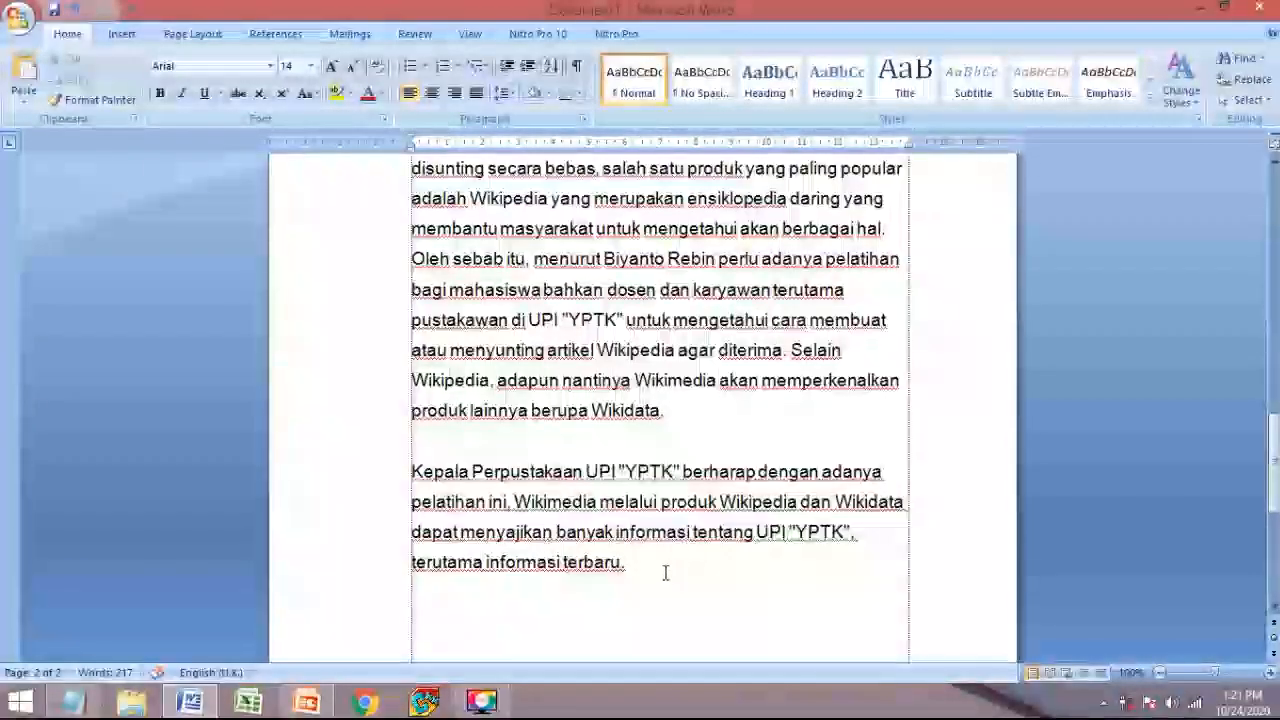
pyautogui.scroll(-5, 656, 574)
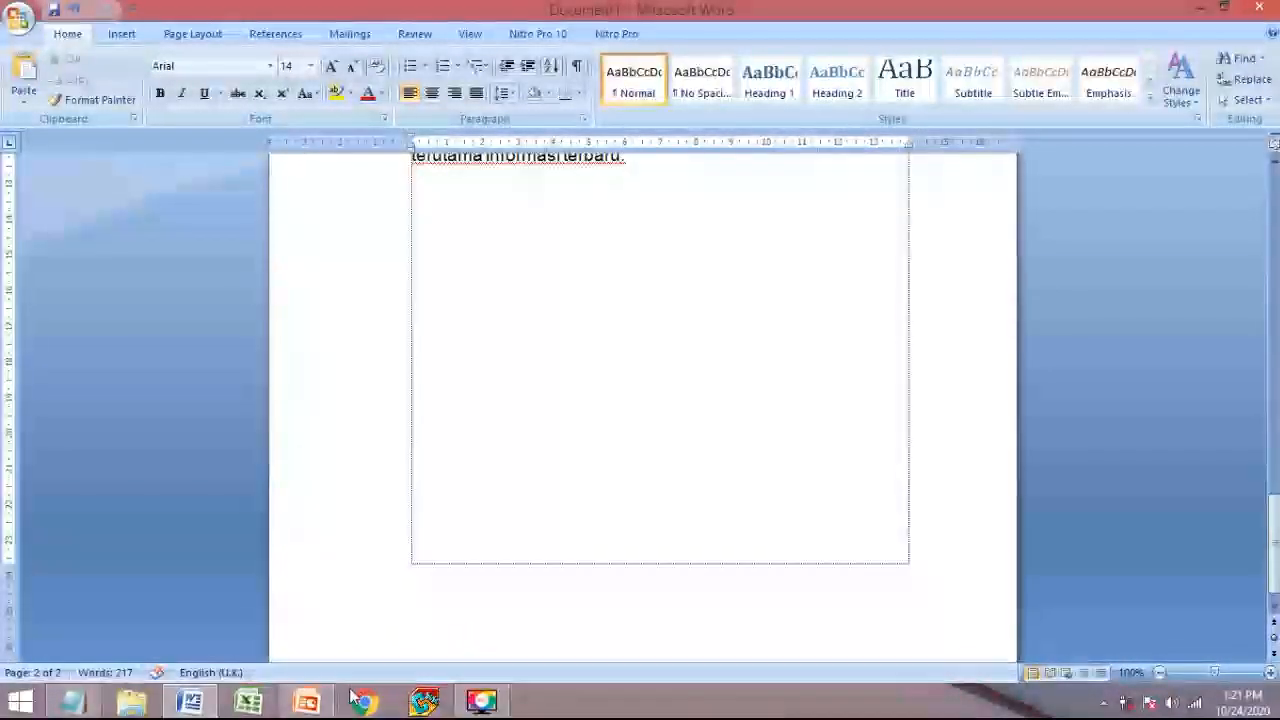
pyautogui.moveTo(313, 705)
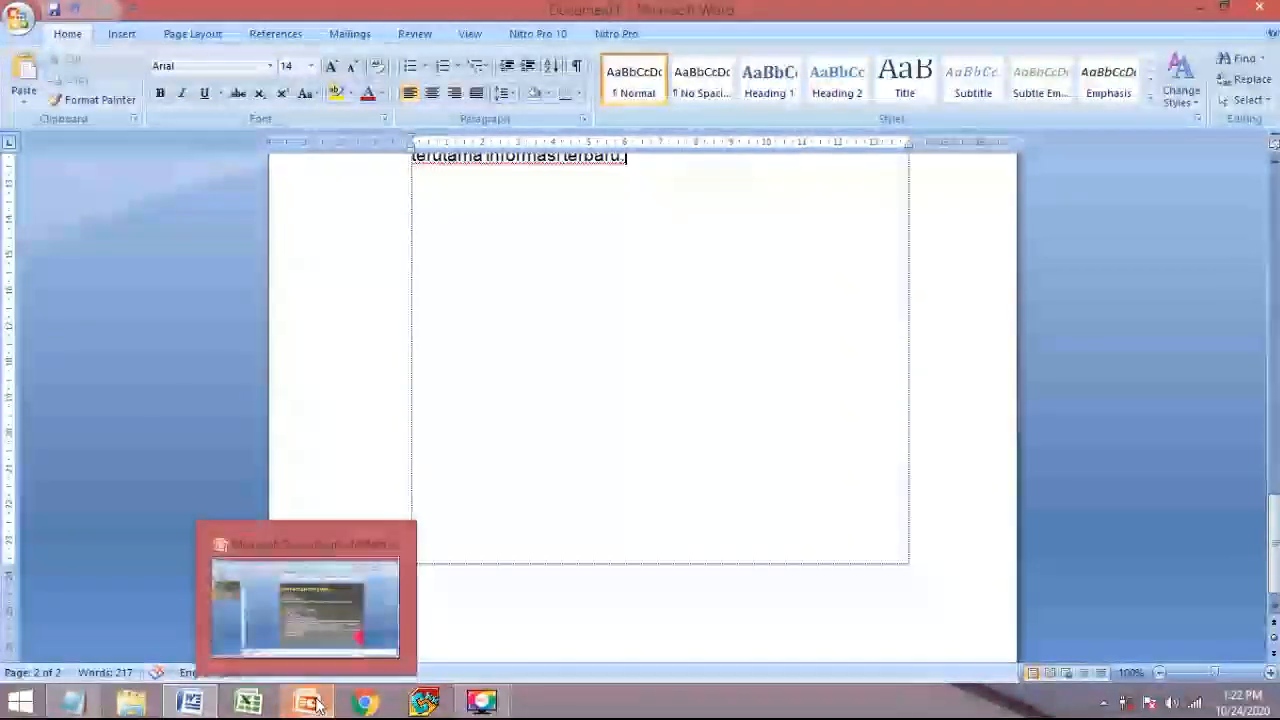
pyautogui.click(331, 658)
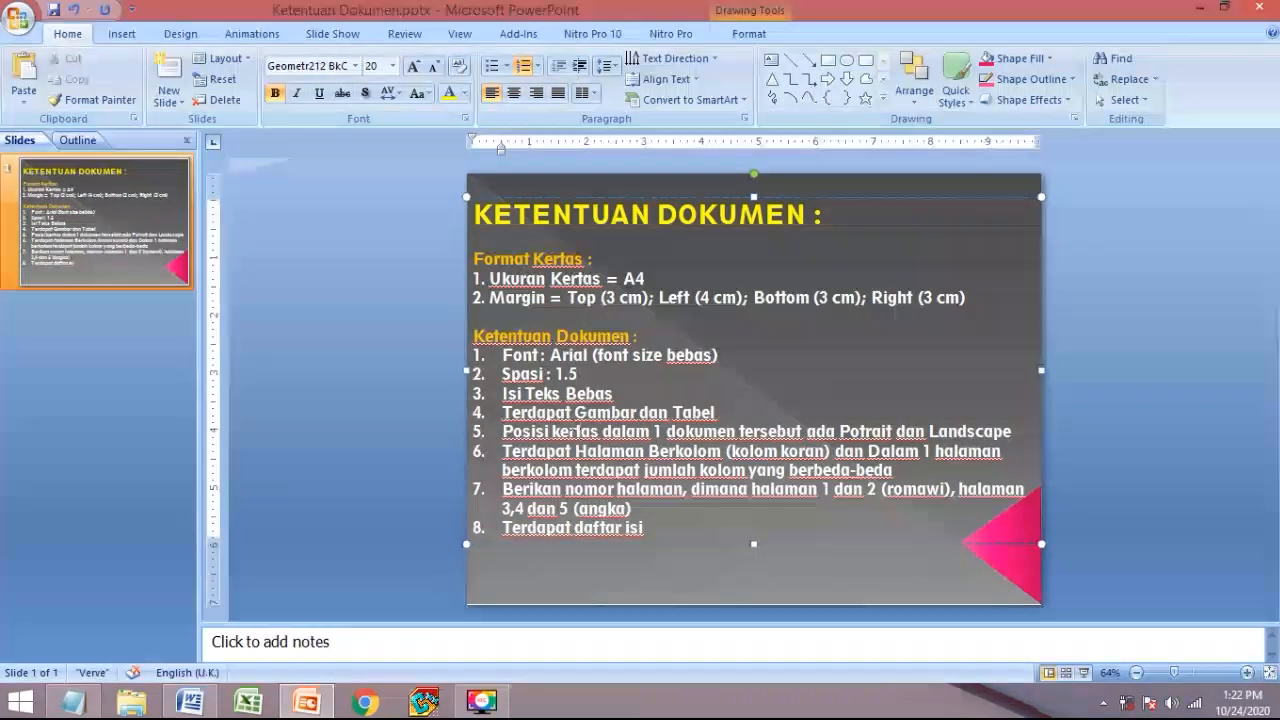
pyautogui.click(318, 705)
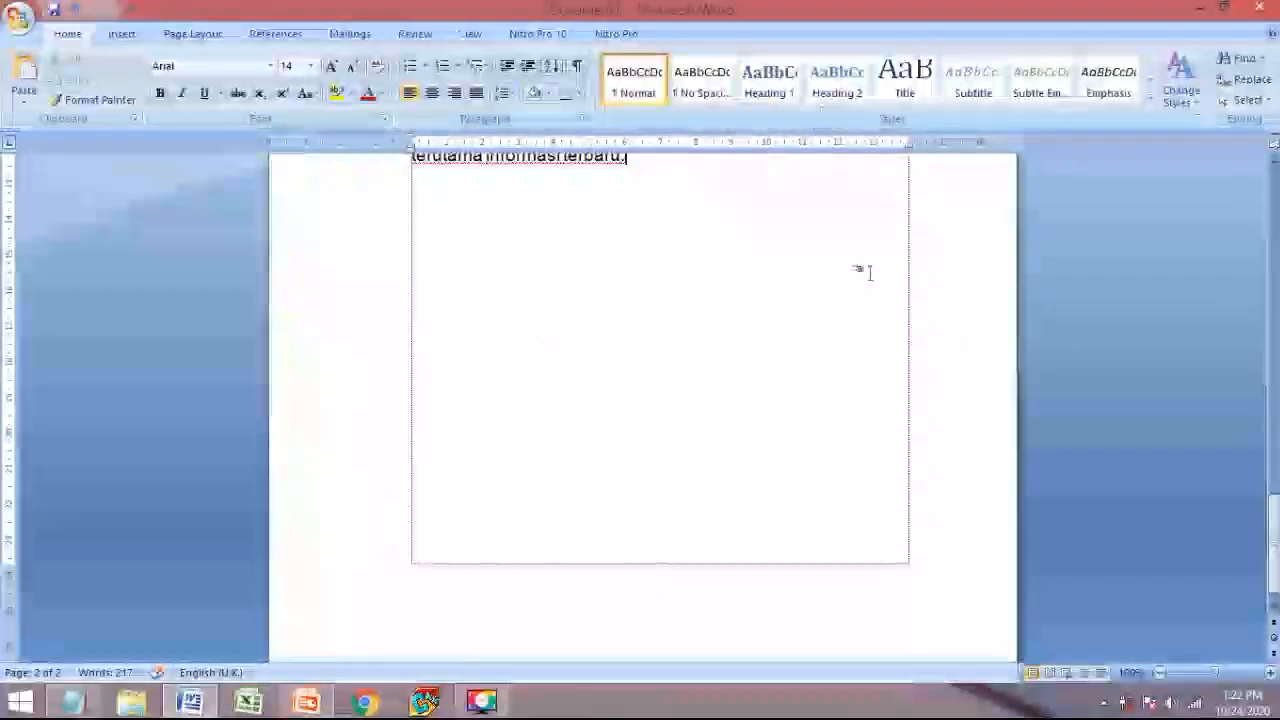
# - Put the cursor in the Wikimedia paragraph on page 2 and bring up the Page Layout options
pyautogui.scroll(8, 620, 423)
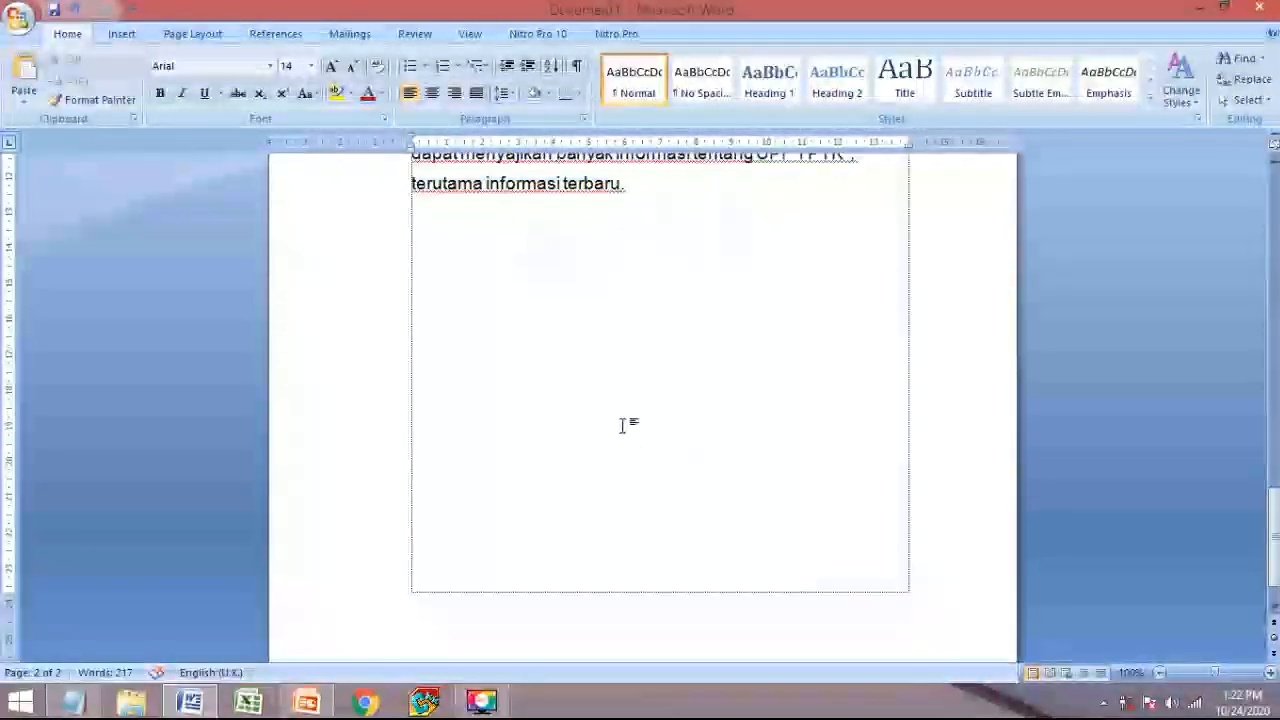
pyautogui.scroll(-5, 620, 423)
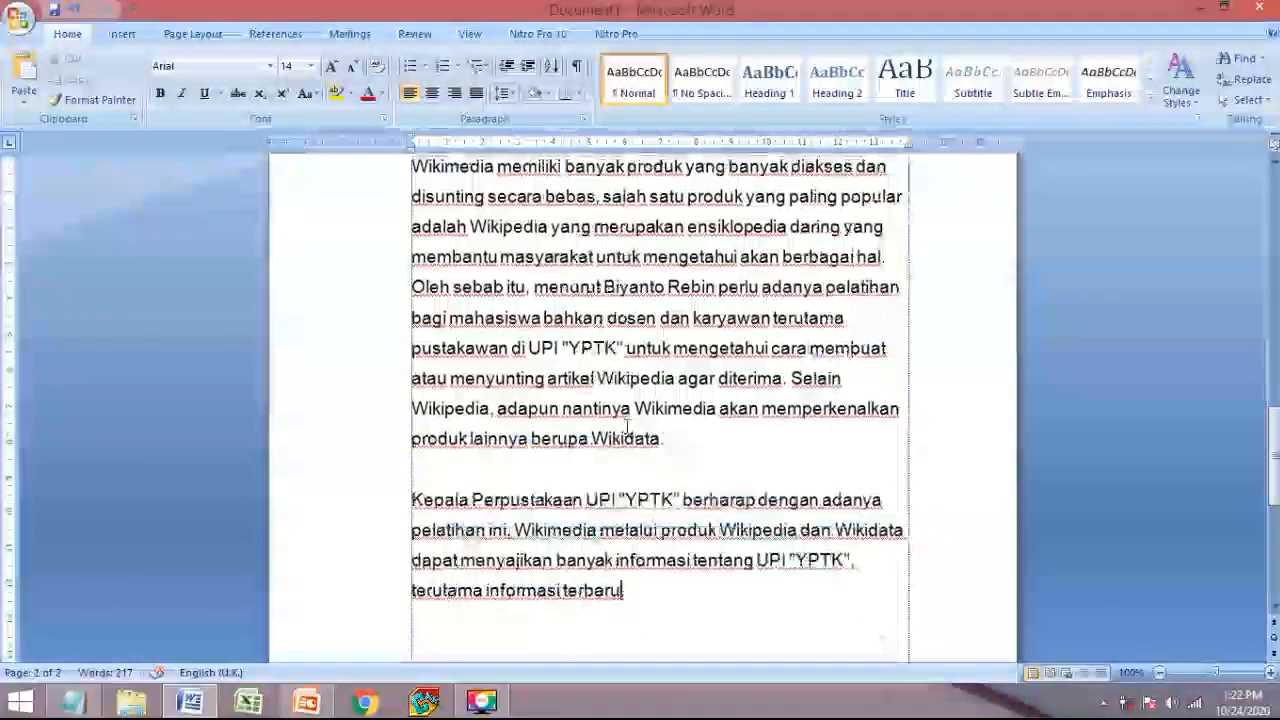
pyautogui.scroll(2, 620, 423)
pyautogui.scroll(7, 670, 395)
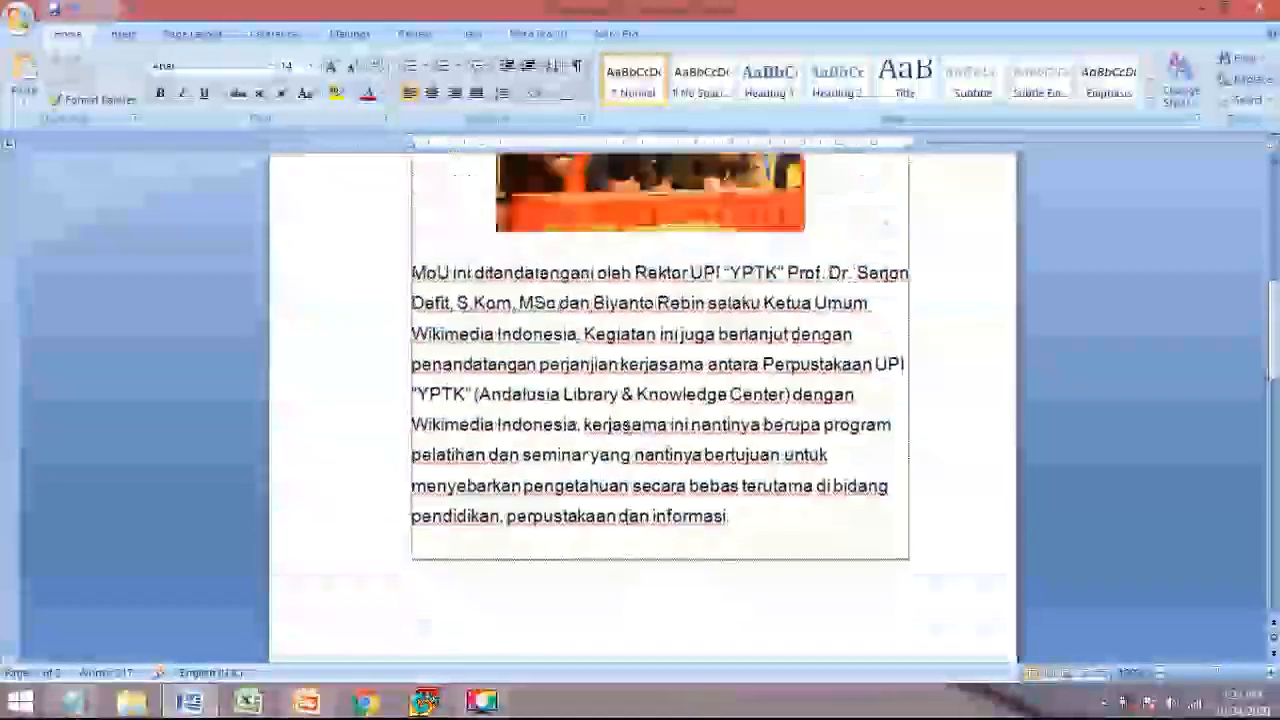
pyautogui.scroll(-2, 670, 395)
pyautogui.scroll(-2, 670, 395)
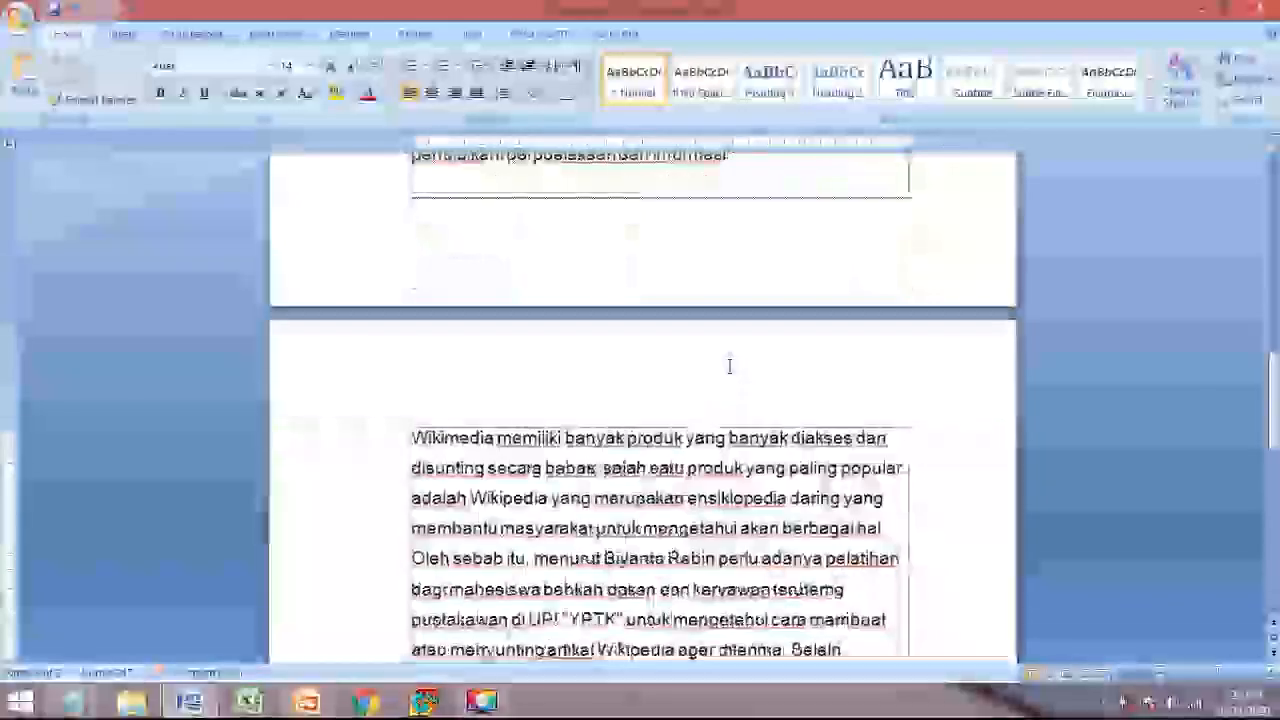
pyautogui.click(411, 437)
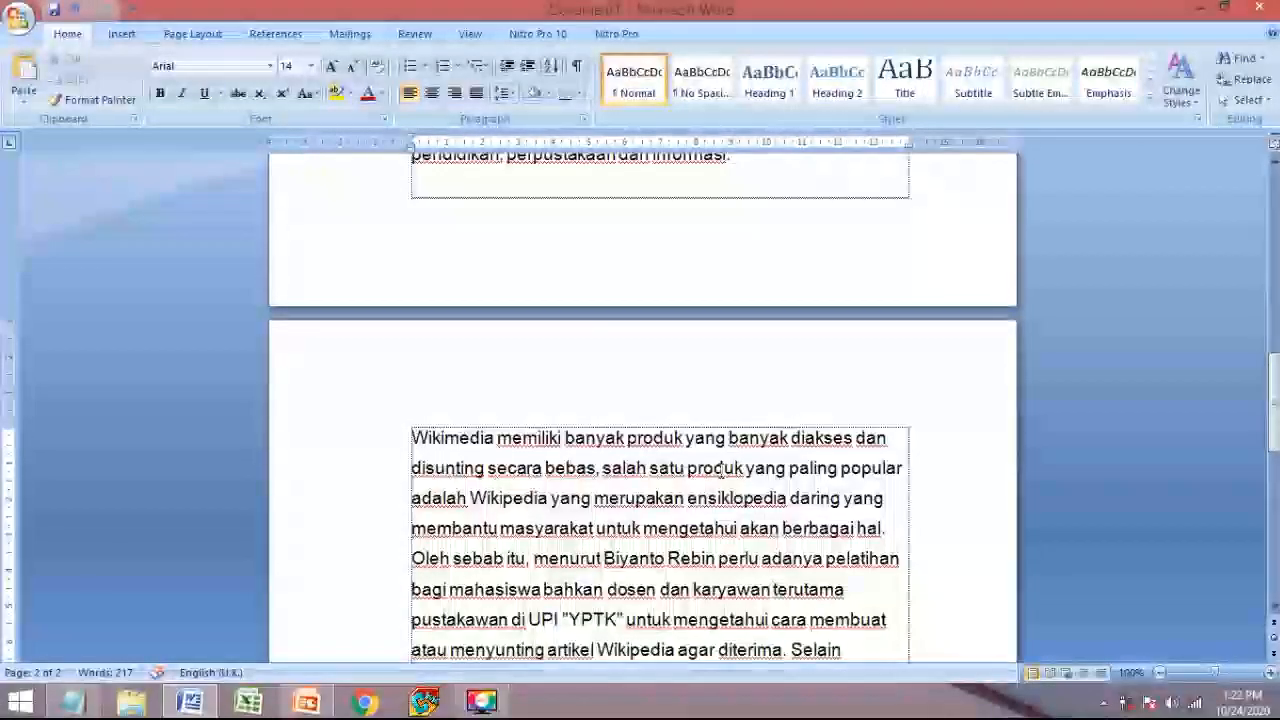
pyautogui.scroll(3, 718, 468)
pyautogui.scroll(-3, 600, 468)
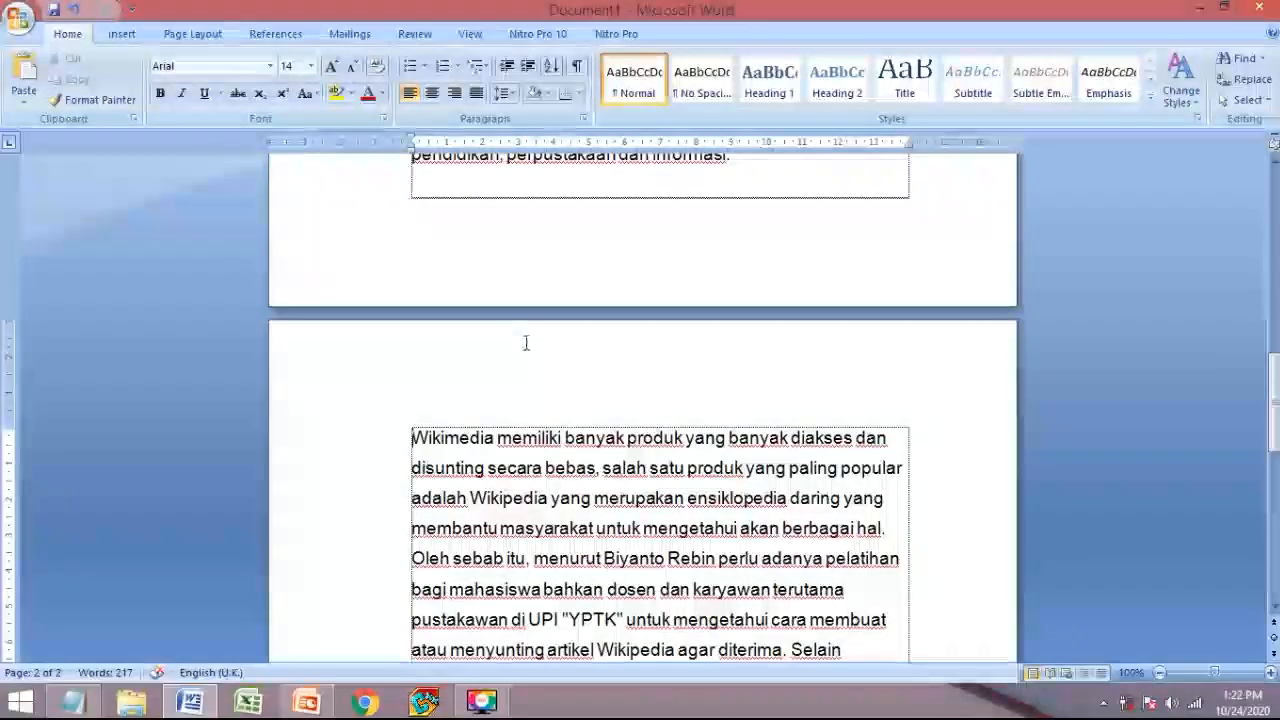
pyautogui.scroll(4, 523, 337)
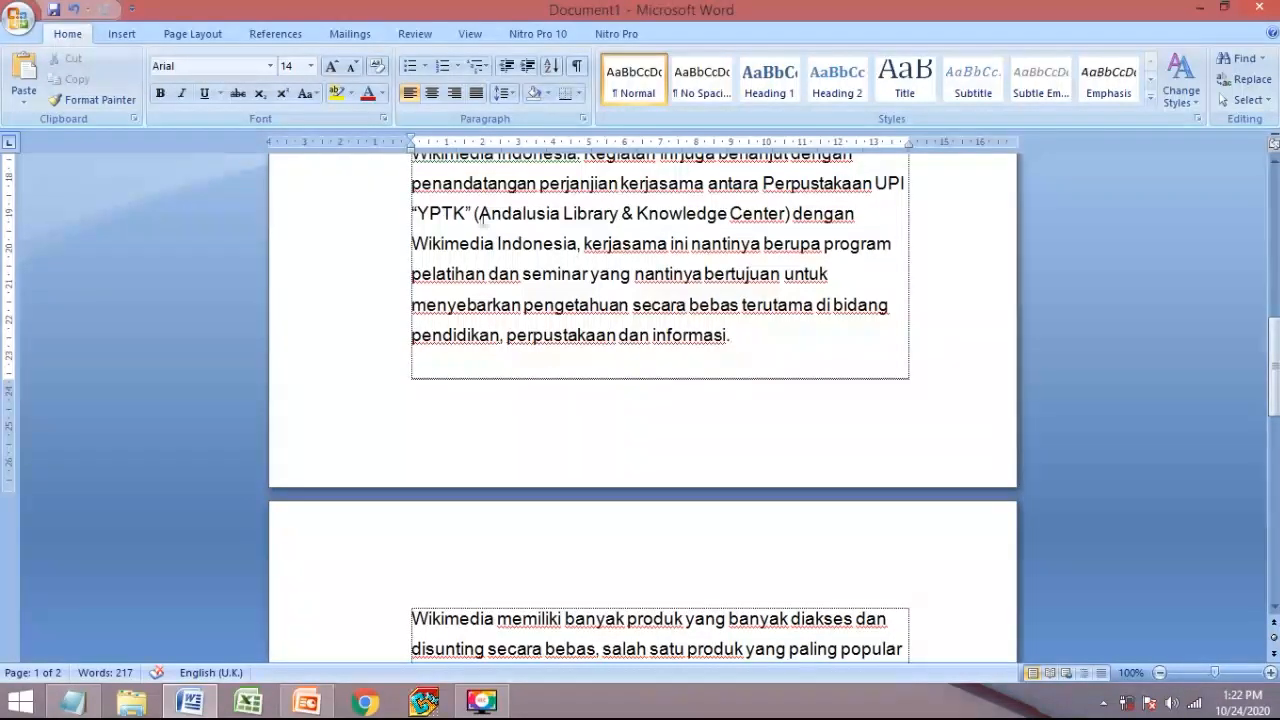
pyautogui.click(190, 34)
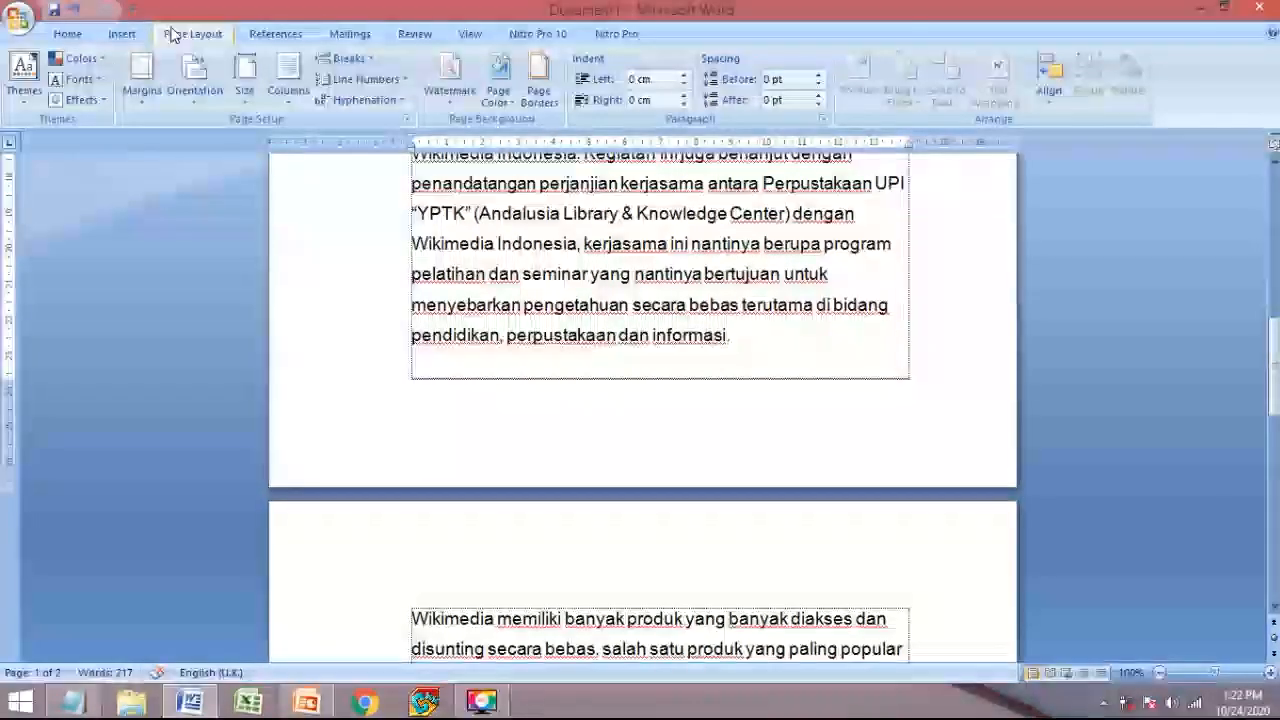
# - Insert a Next Page section break before the Wikimedia paragraph and delete the leftover blank line
pyautogui.click(346, 60)
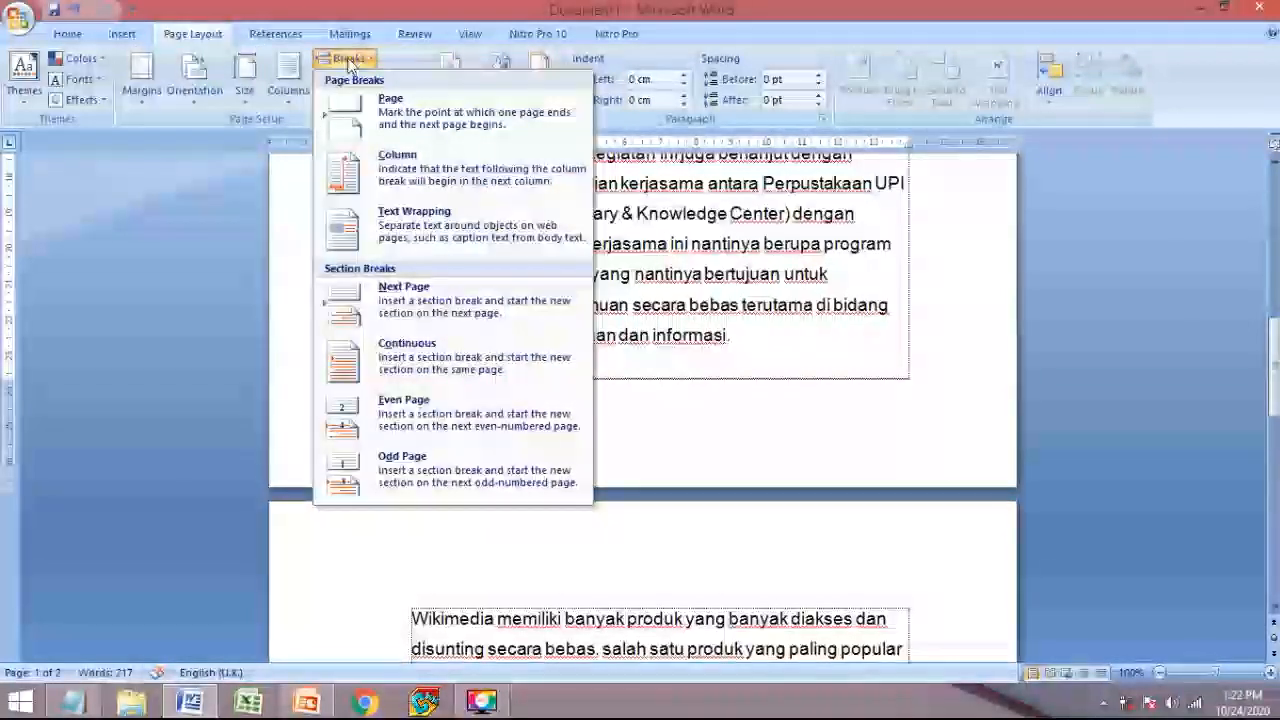
pyautogui.click(390, 305)
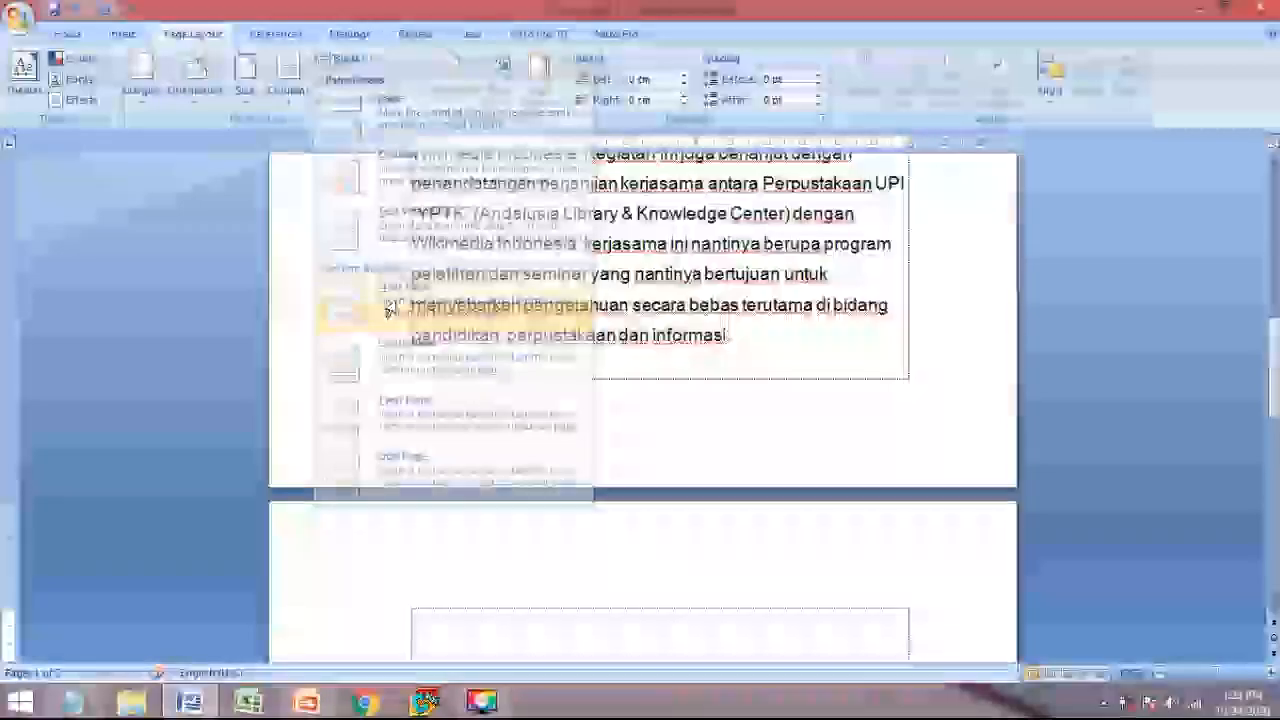
pyautogui.scroll(-5, 390, 308)
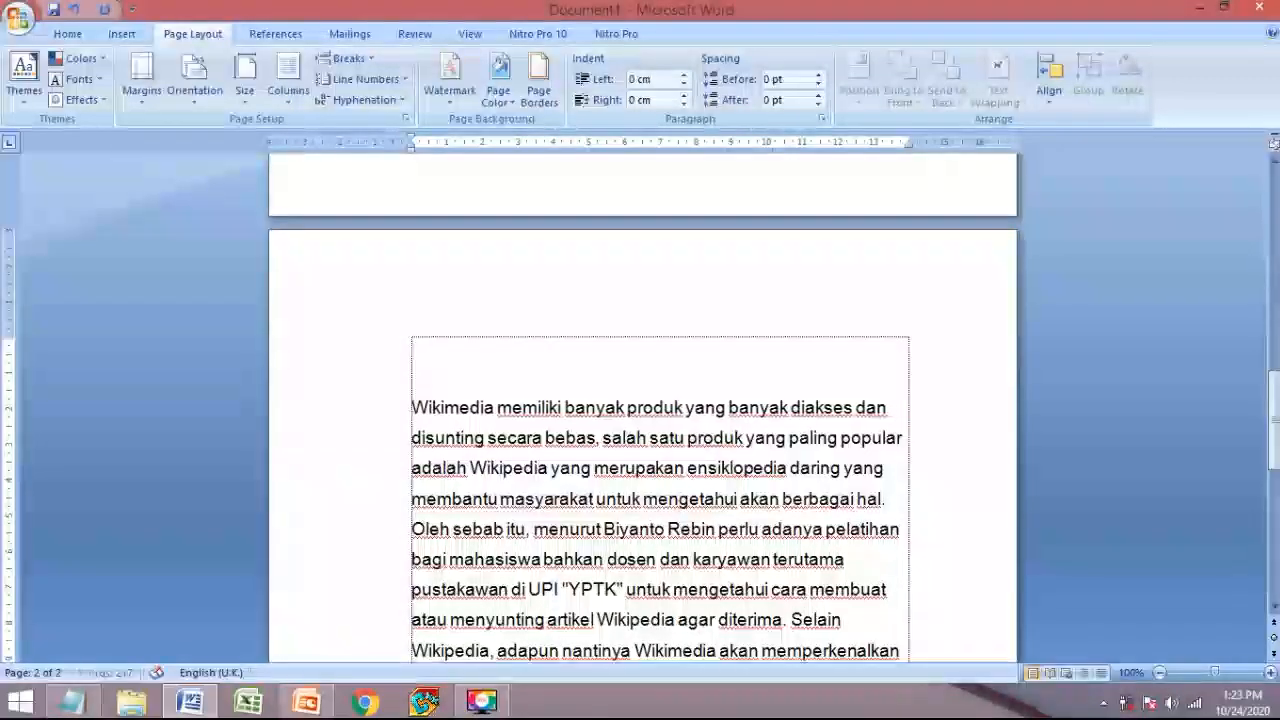
pyautogui.press('BackSpace')
pyautogui.press('BackSpace')
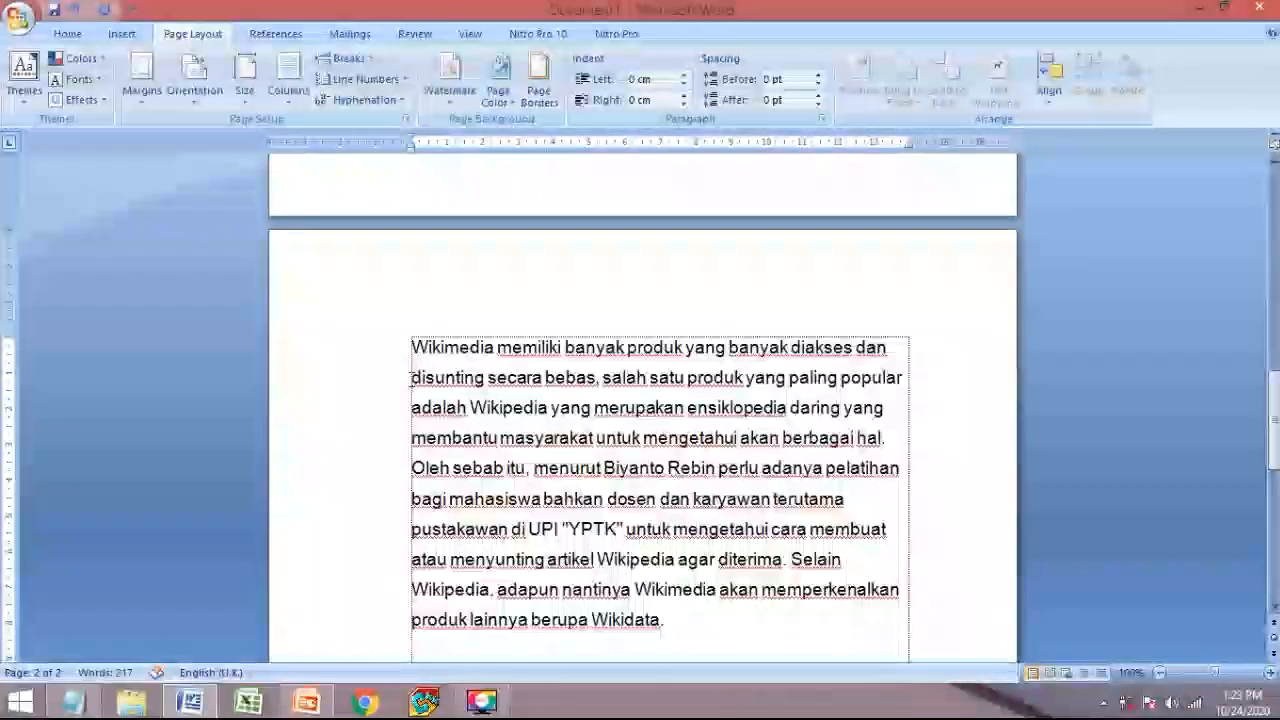
pyautogui.scroll(-3, 411, 380)
pyautogui.scroll(5, 411, 380)
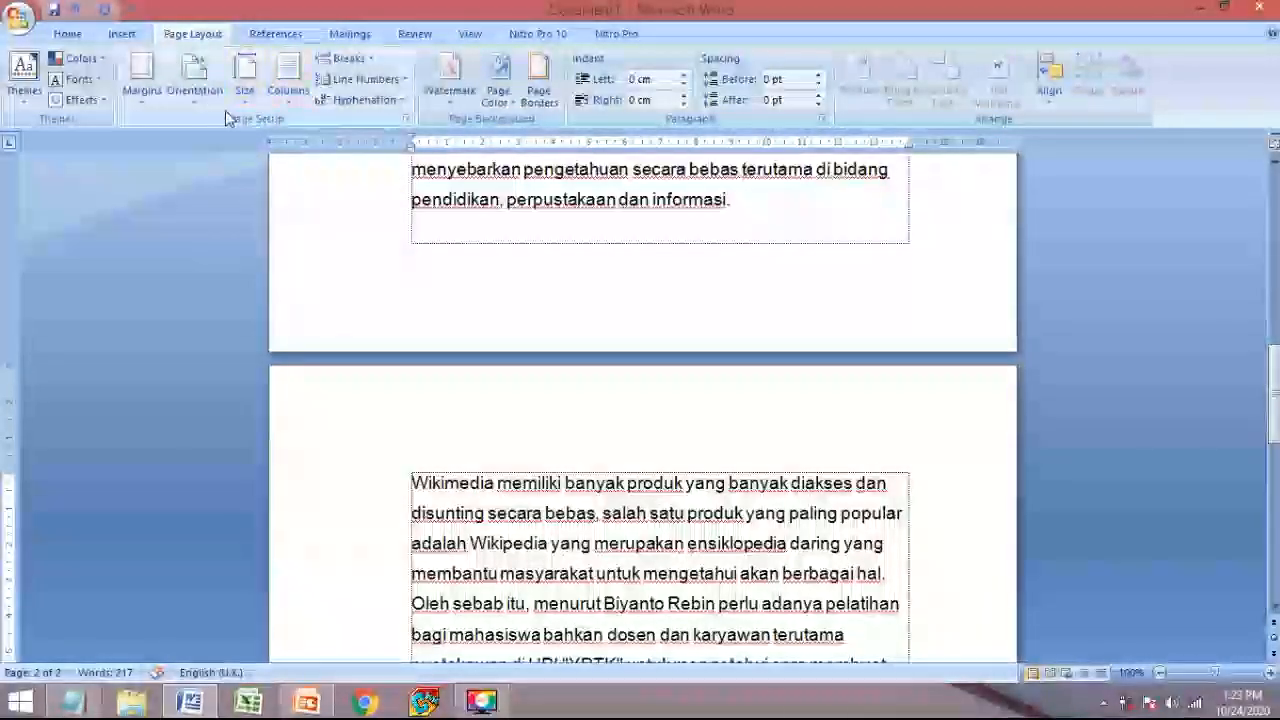
# - Make the new page-2 section landscape while page 1 stays portrait
pyautogui.click(194, 75)
pyautogui.click(213, 162)
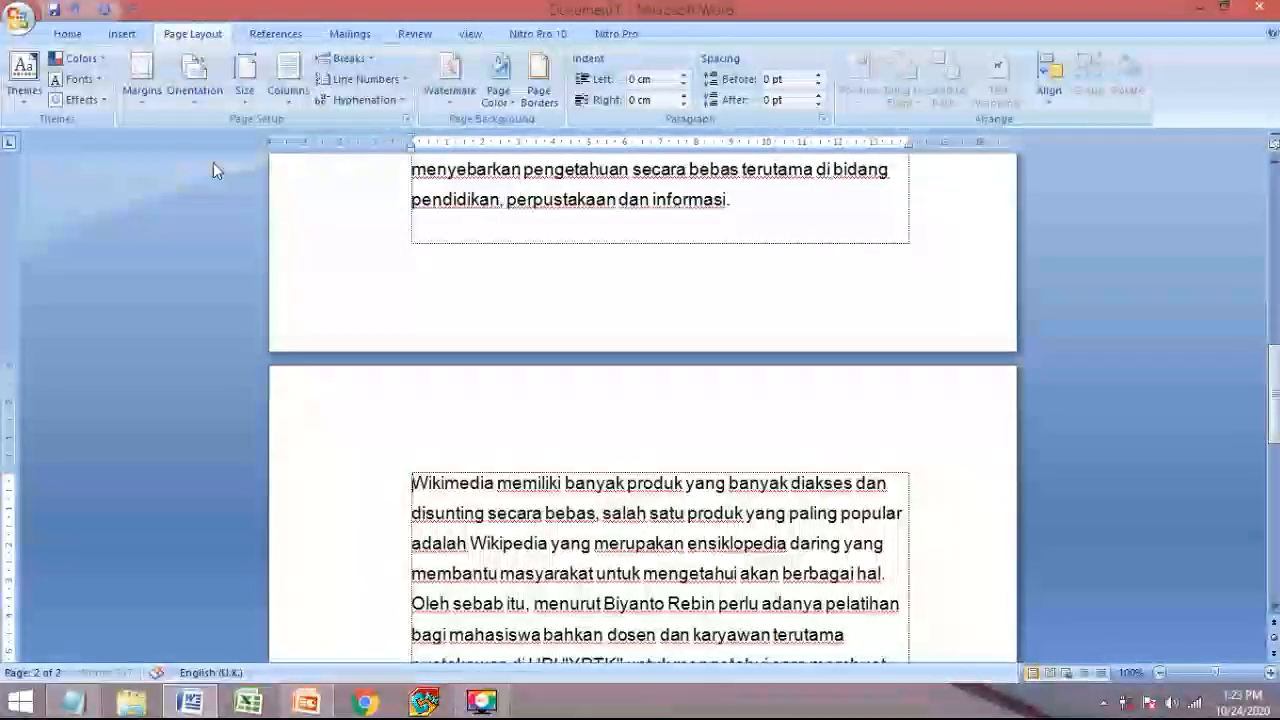
pyautogui.click(423, 489)
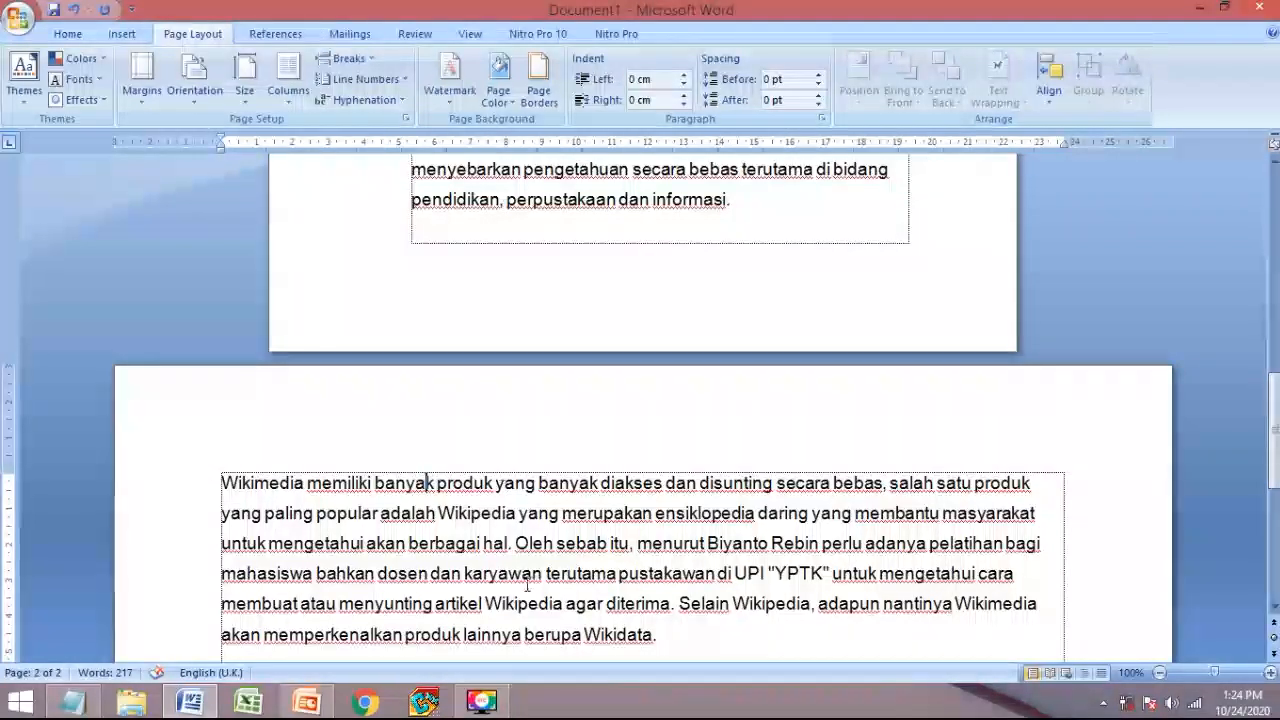
pyautogui.scroll(2, 527, 587)
pyautogui.click(738, 349)
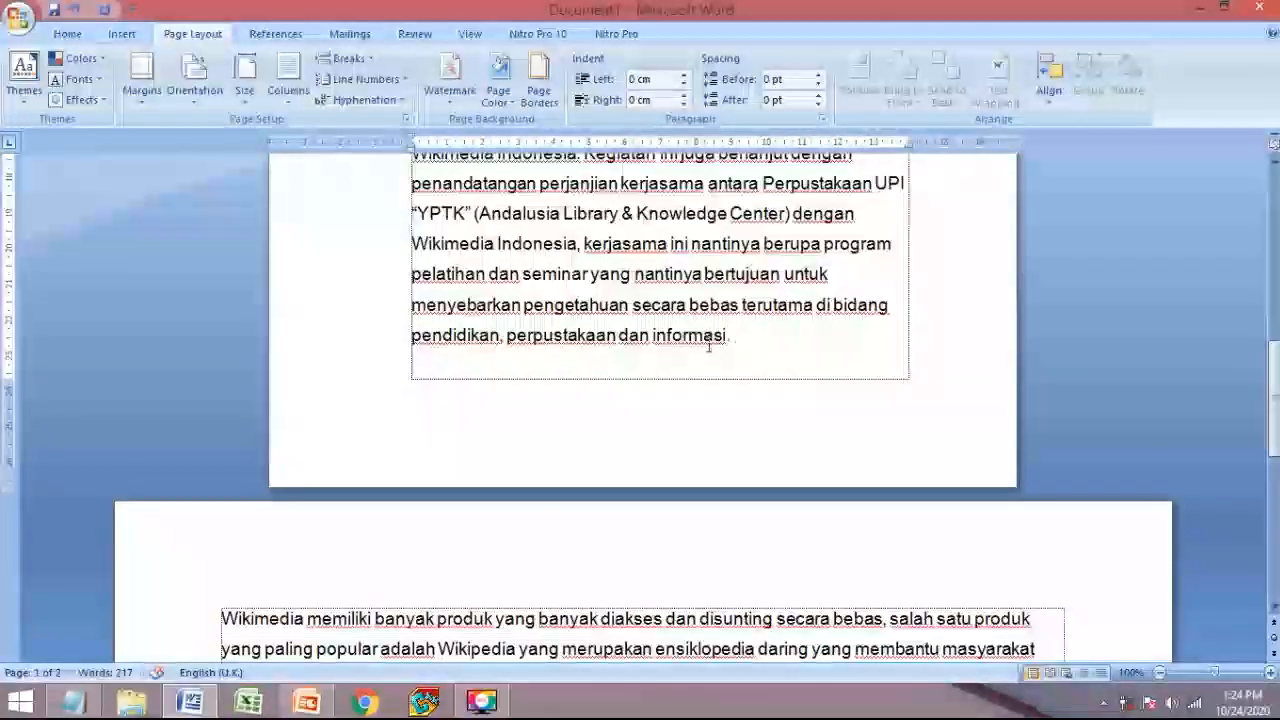
pyautogui.scroll(-4, 731, 551)
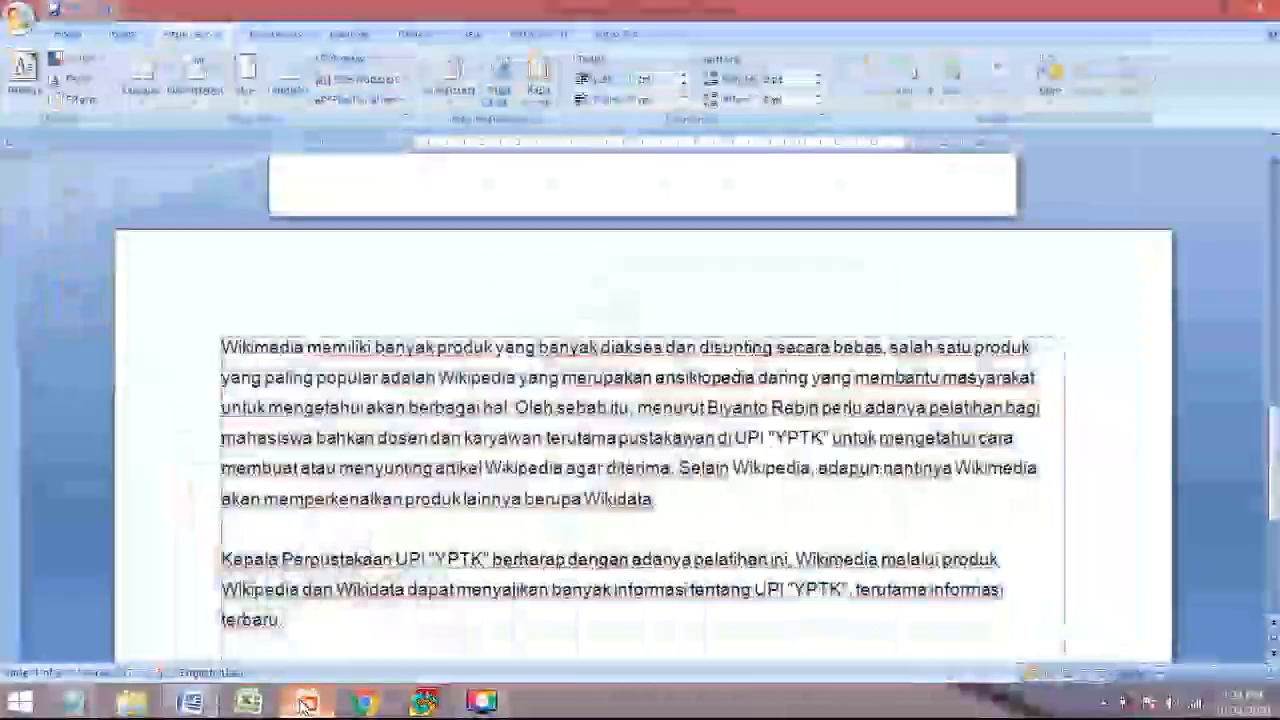
pyautogui.click(305, 703)
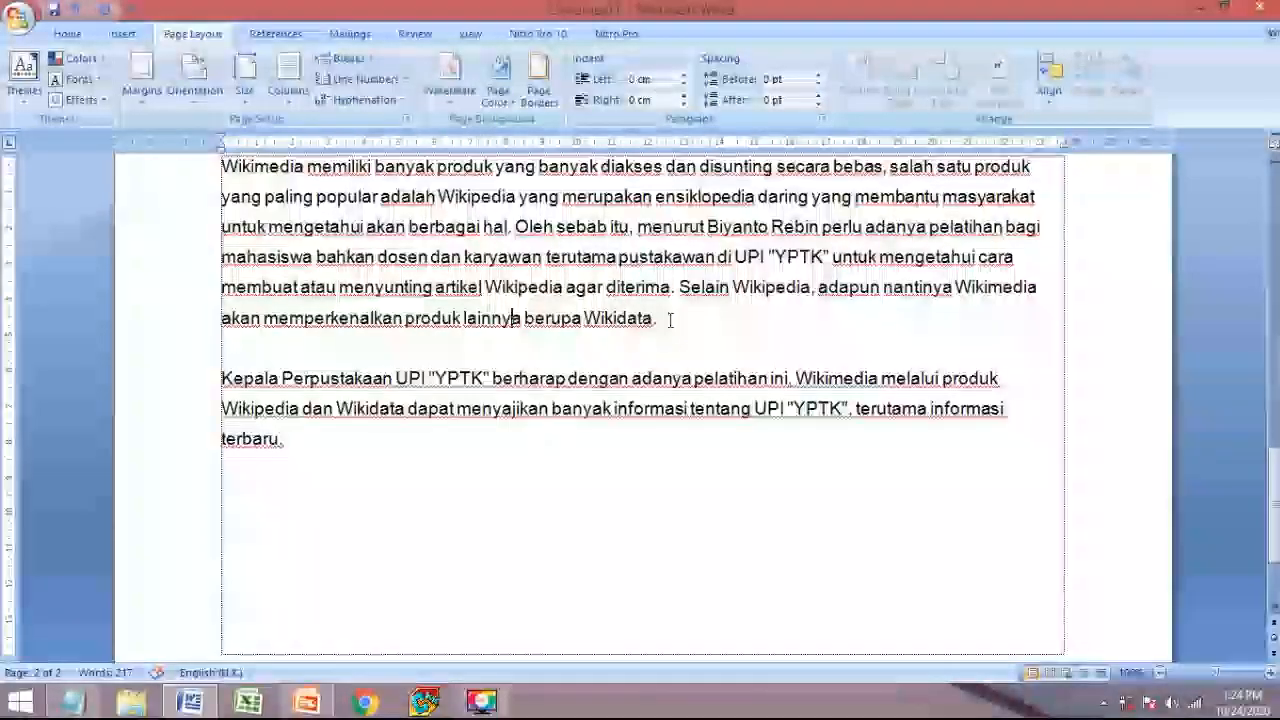
# - Select both paragraphs on landscape page 2 and set them to Two columns
pyautogui.scroll(3, 513, 350)
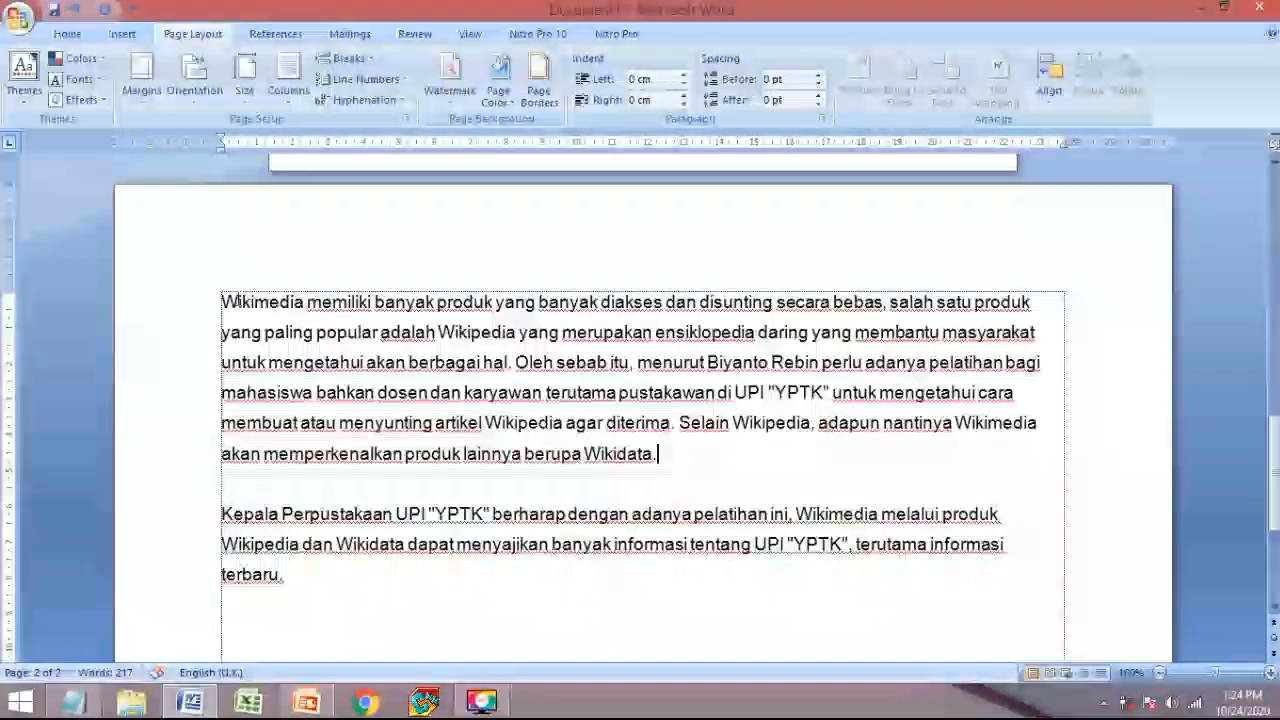
pyautogui.moveTo(240, 299); pyautogui.dragTo(847, 462)
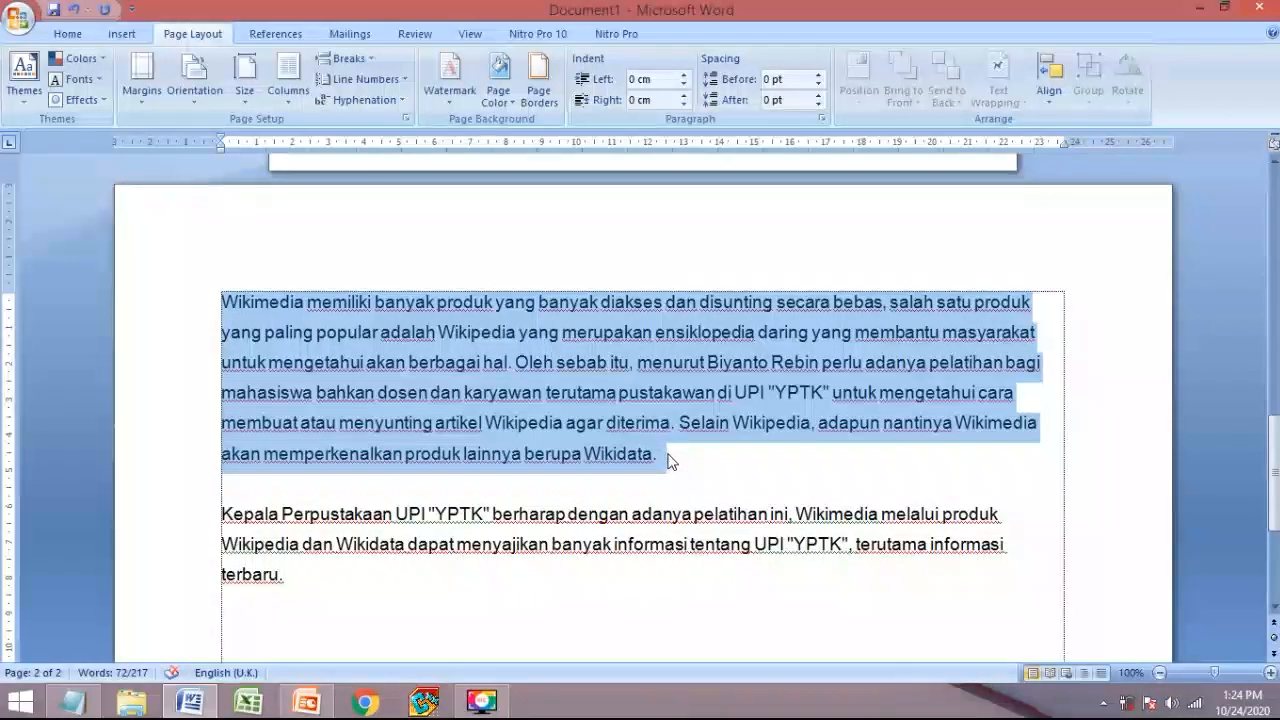
pyautogui.click(757, 462)
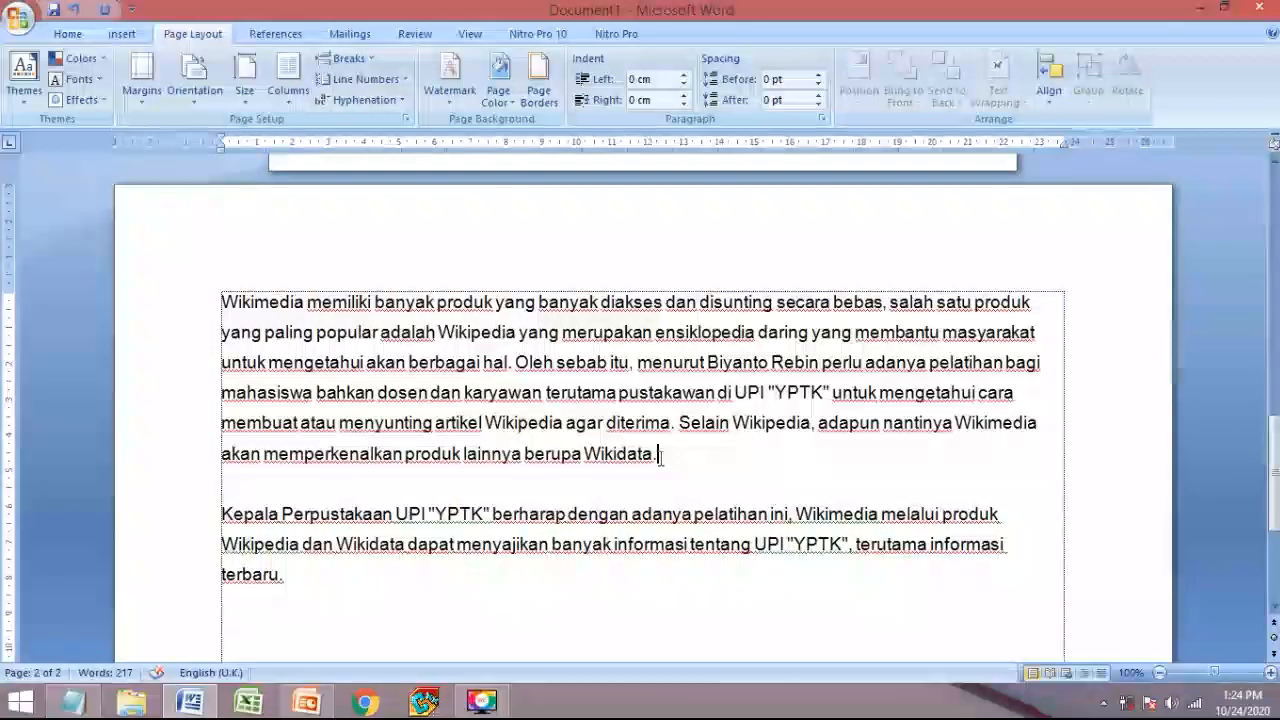
pyautogui.moveTo(634, 446); pyautogui.dragTo(228, 308)
pyautogui.click(757, 464)
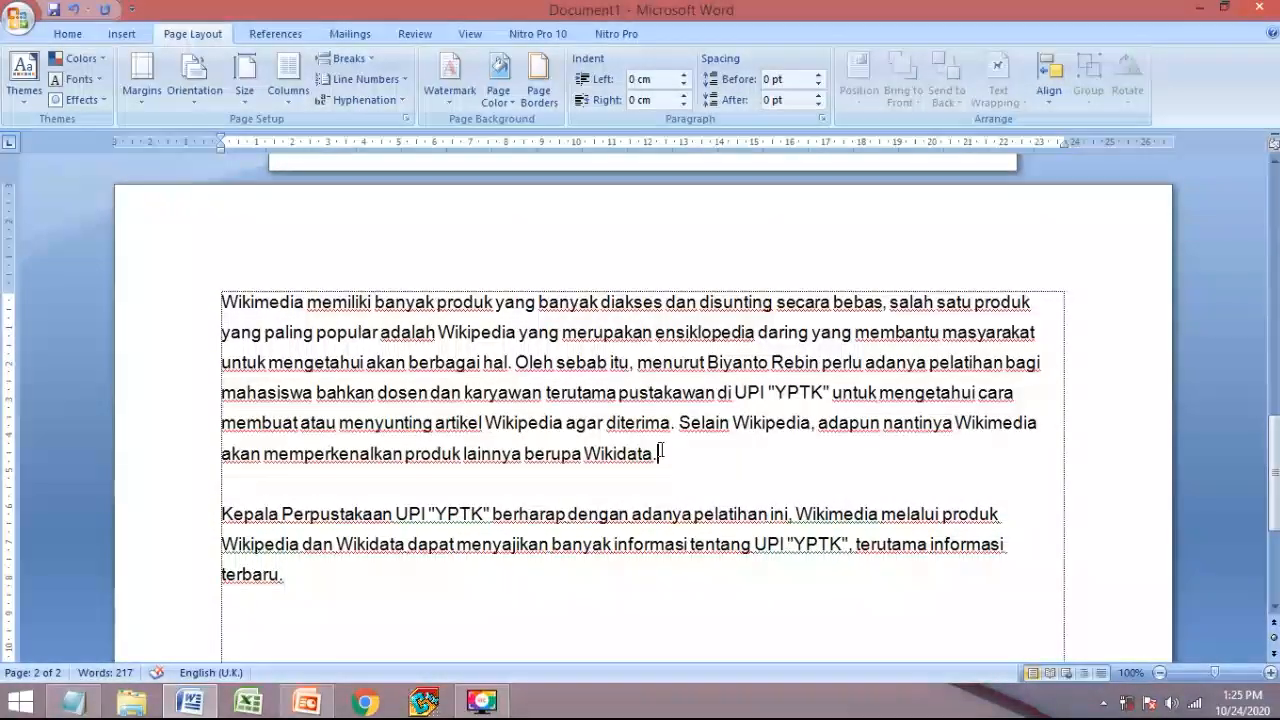
pyautogui.moveTo(333, 578); pyautogui.dragTo(222, 298)
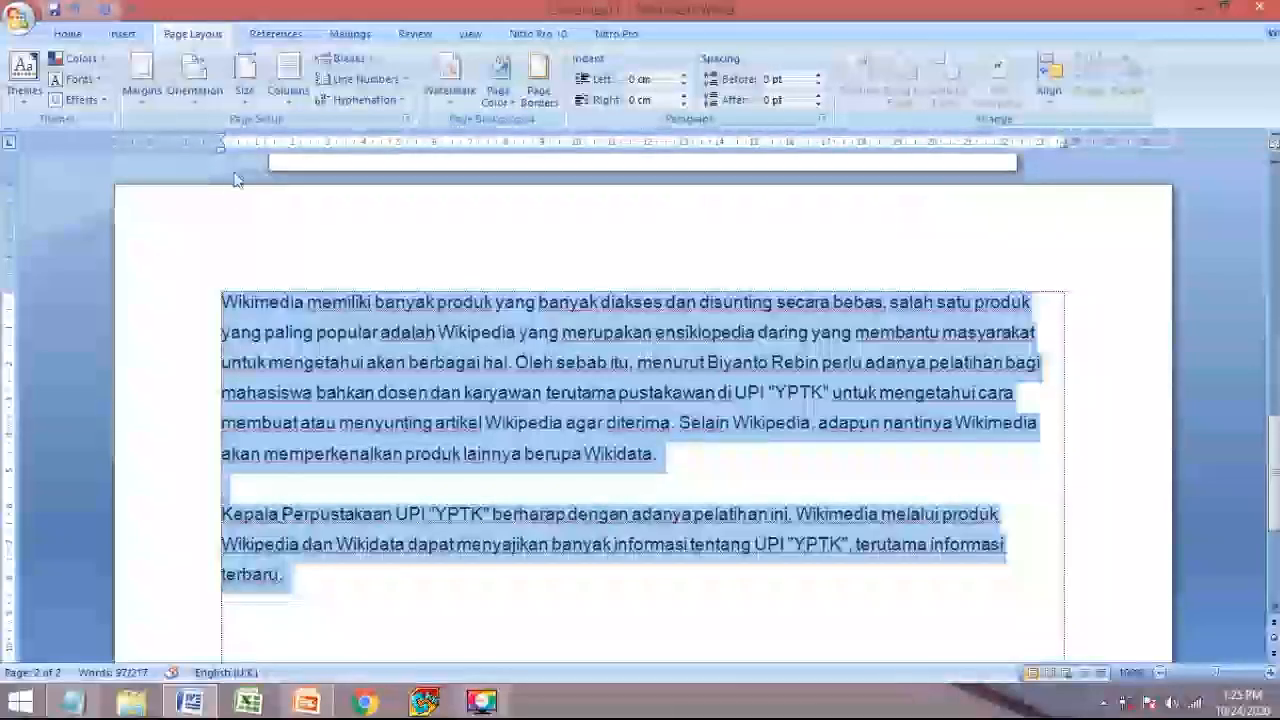
pyautogui.click(287, 103)
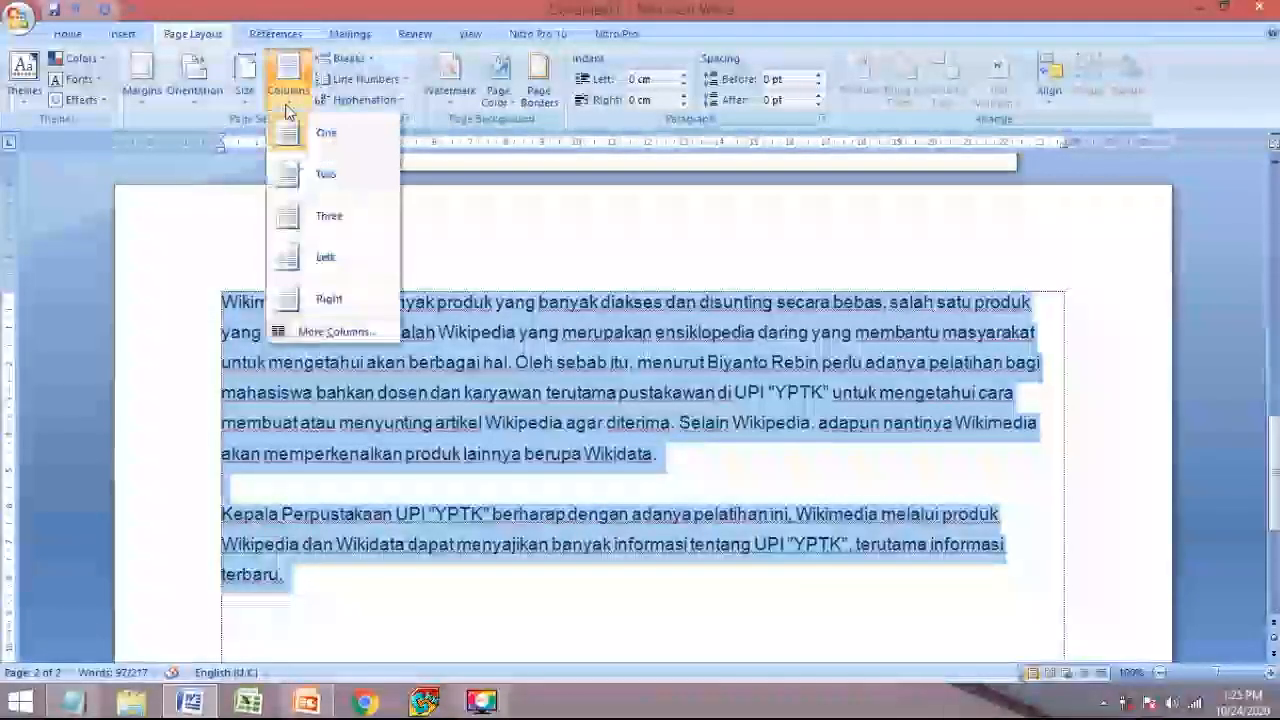
pyautogui.click(310, 172)
pyautogui.scroll(3, 640, 477)
pyautogui.scroll(-3, 640, 477)
pyautogui.scroll(-3, 567, 404)
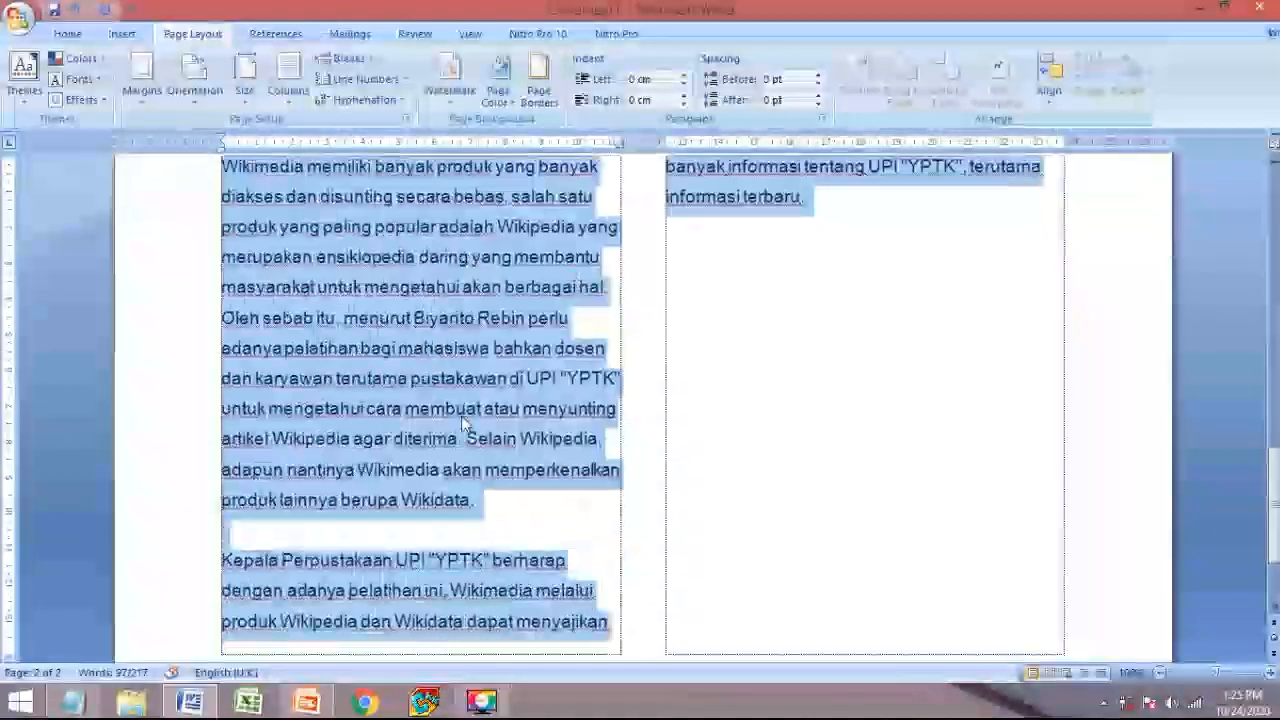
pyautogui.scroll(1, 500, 400)
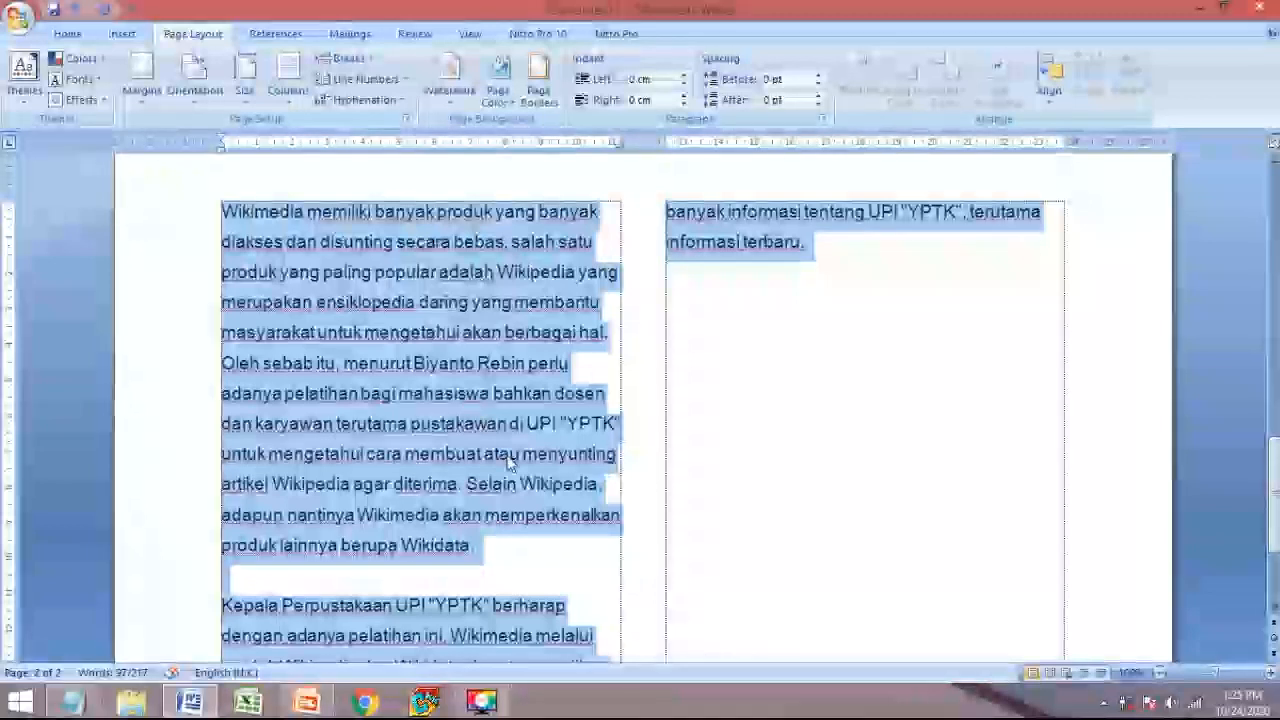
pyautogui.click(501, 547)
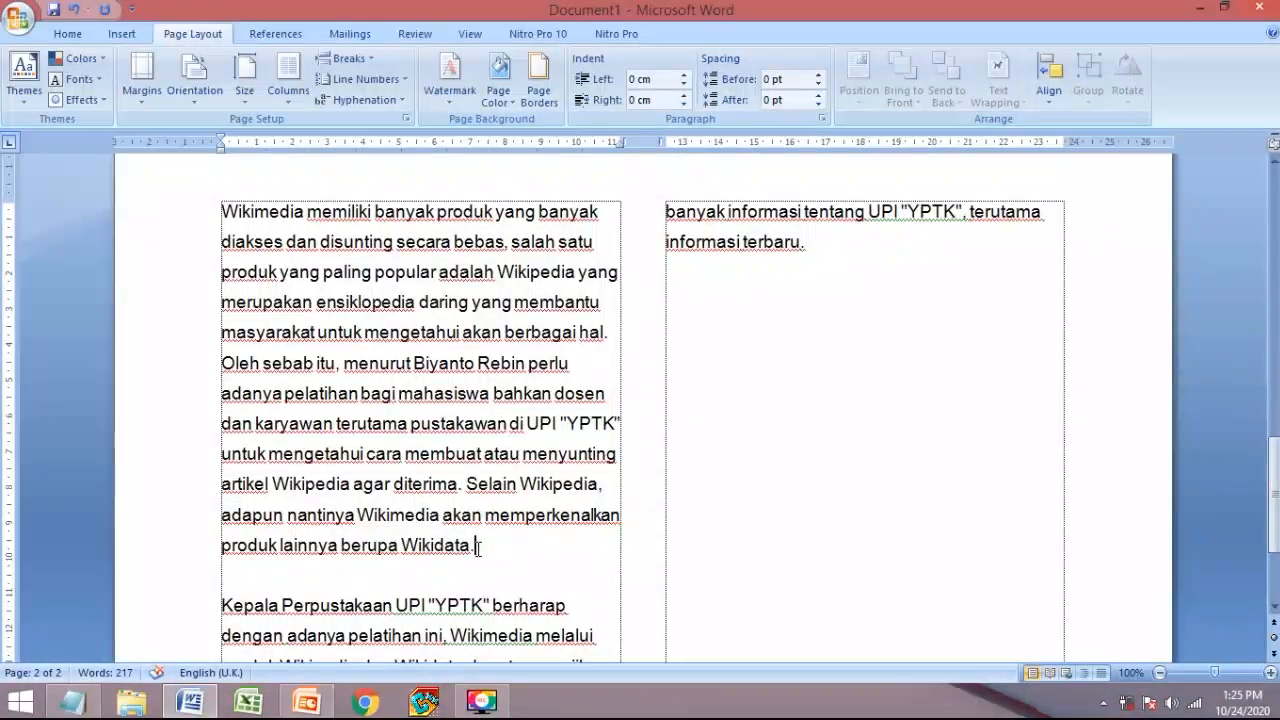
# - Insert a continuous section break just below the first (Wikimedia) paragraph
pyautogui.moveTo(476, 546); pyautogui.dragTo(171, 229)
pyautogui.click(449, 578)
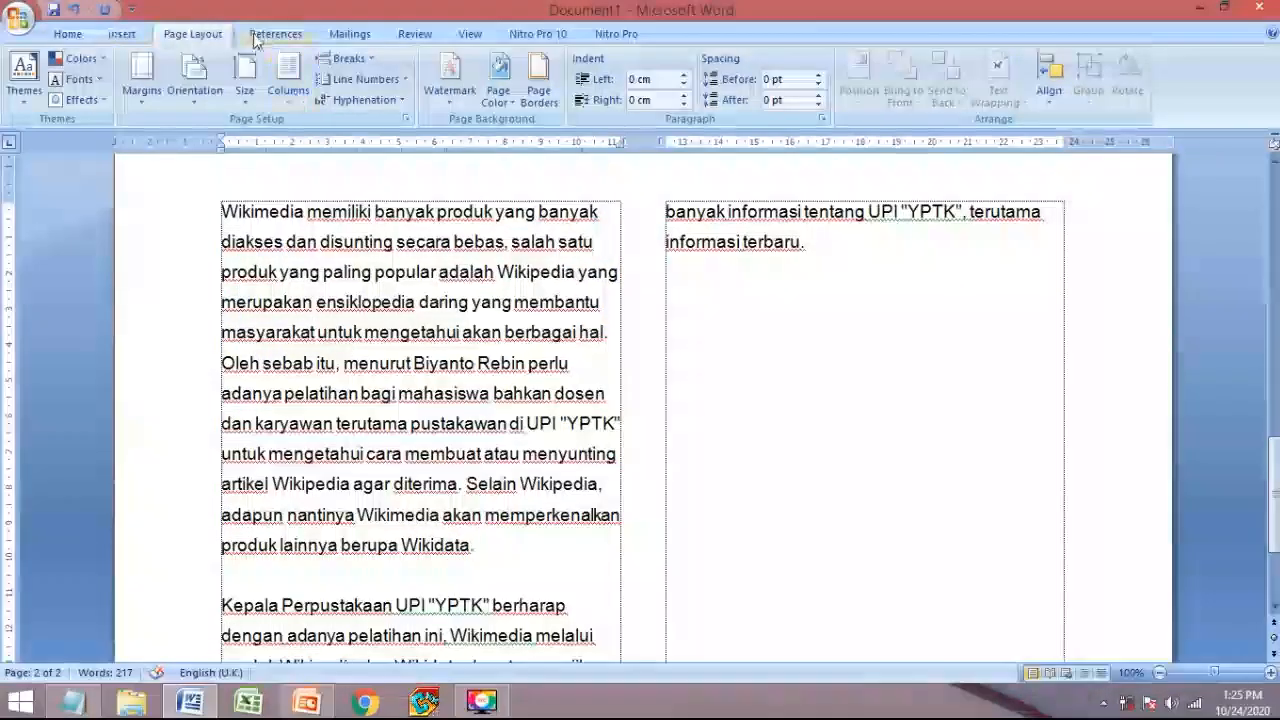
pyautogui.click(345, 58)
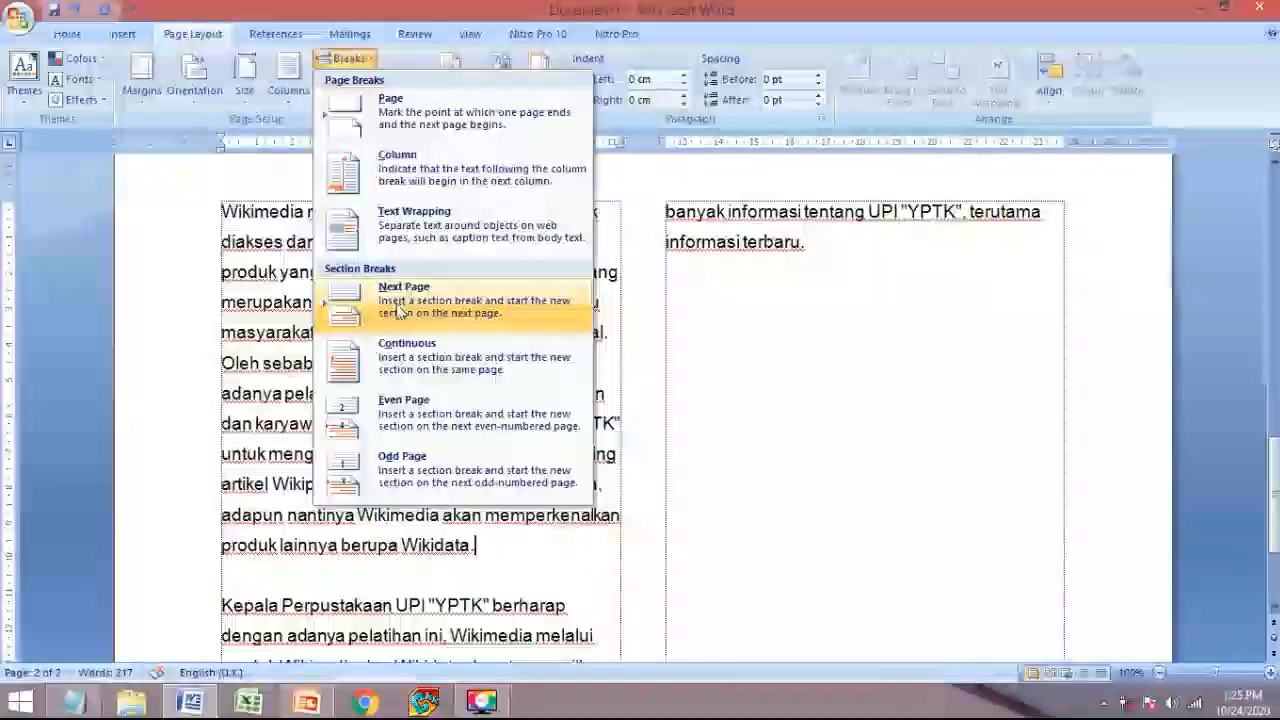
pyautogui.click(419, 360)
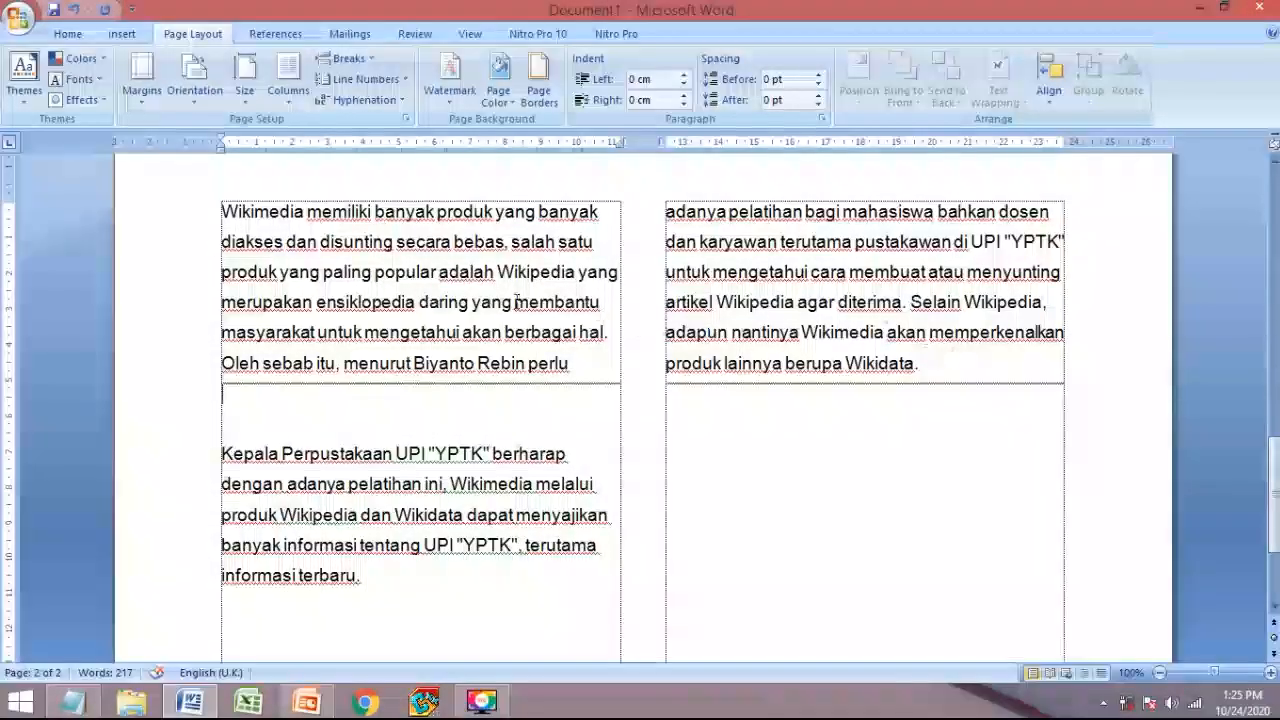
# - Set the Kepala Perpustakaan paragraph's section to One column so it spans the full width
pyautogui.moveTo(934, 361); pyautogui.dragTo(235, 246)
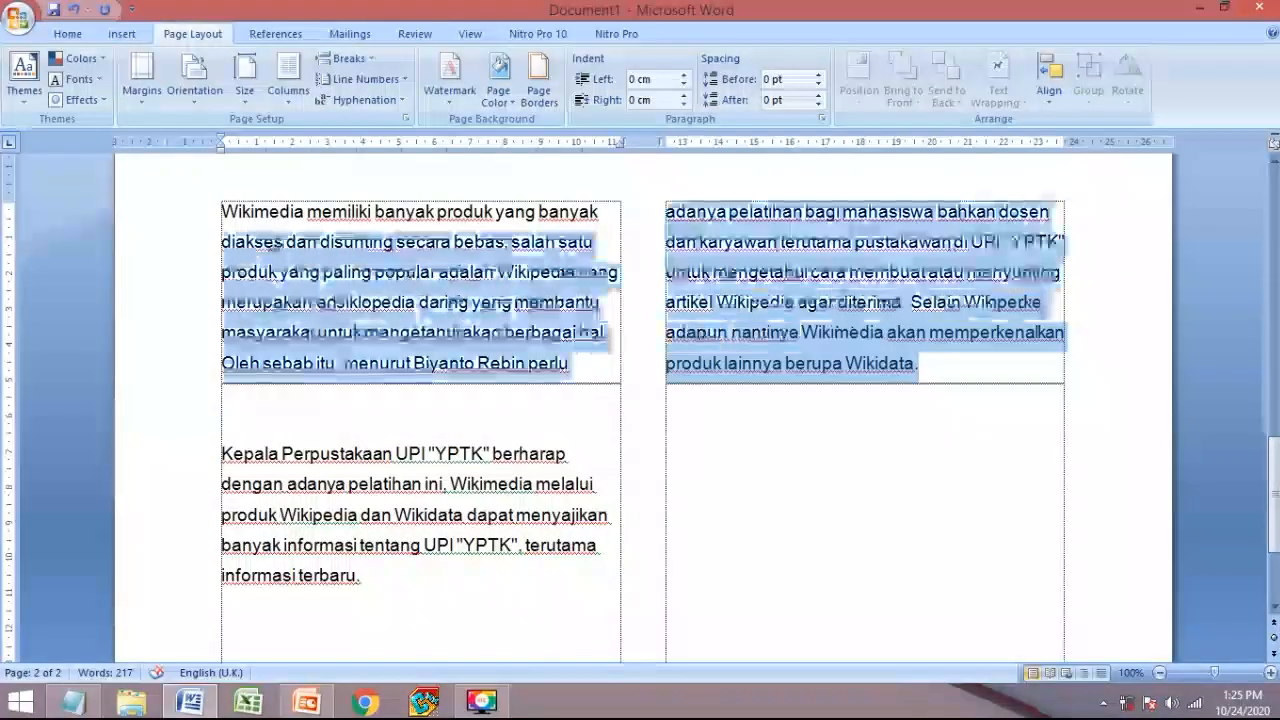
pyautogui.click(306, 453)
pyautogui.moveTo(221, 453); pyautogui.dragTo(598, 572)
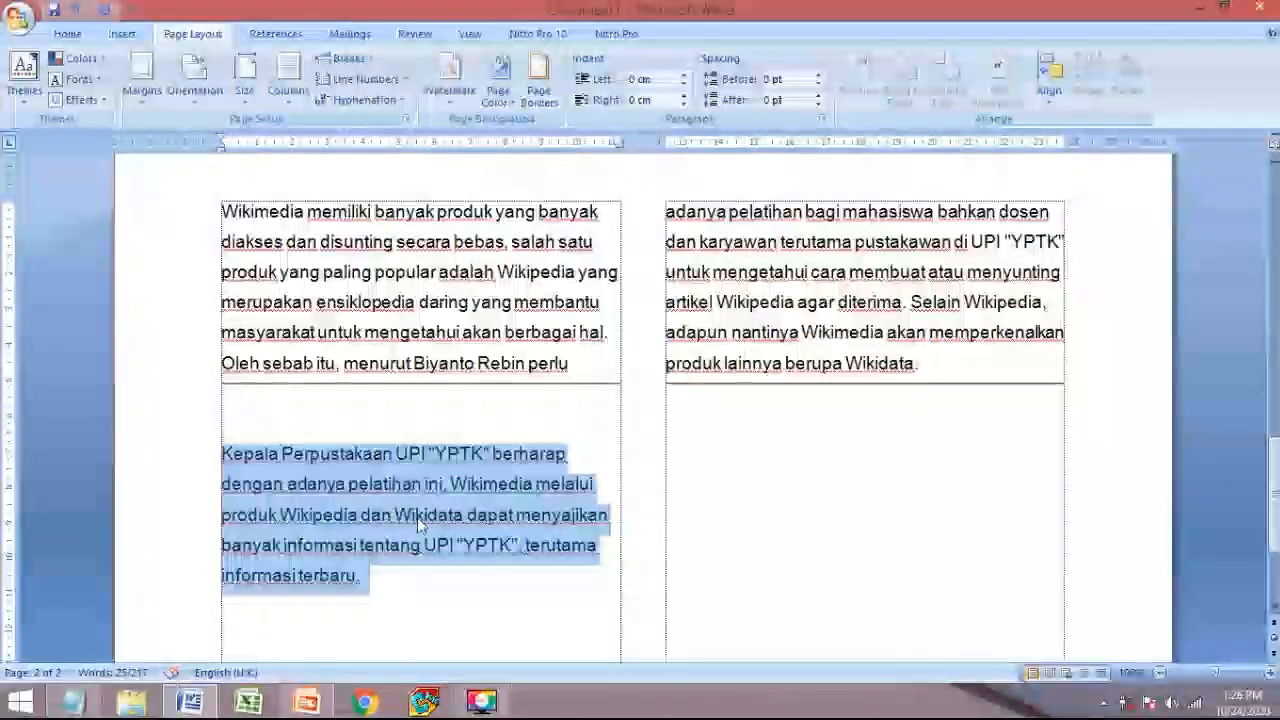
pyautogui.click(224, 420)
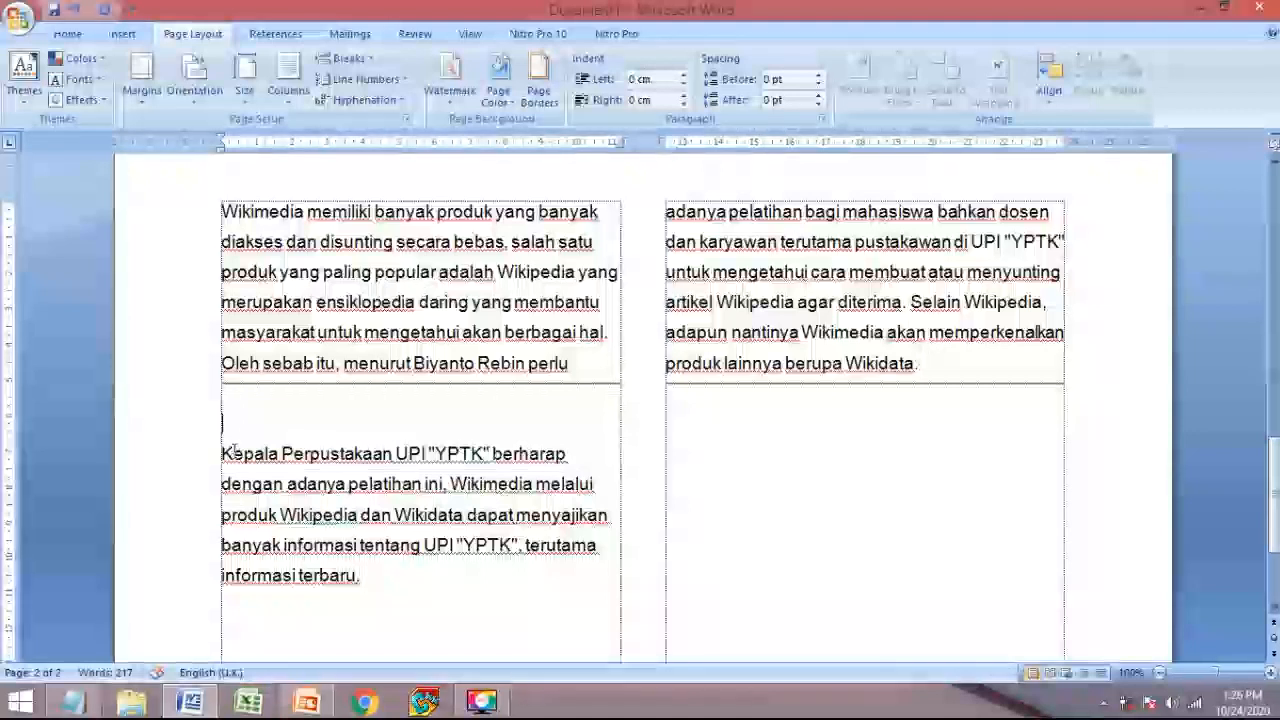
pyautogui.click(289, 103)
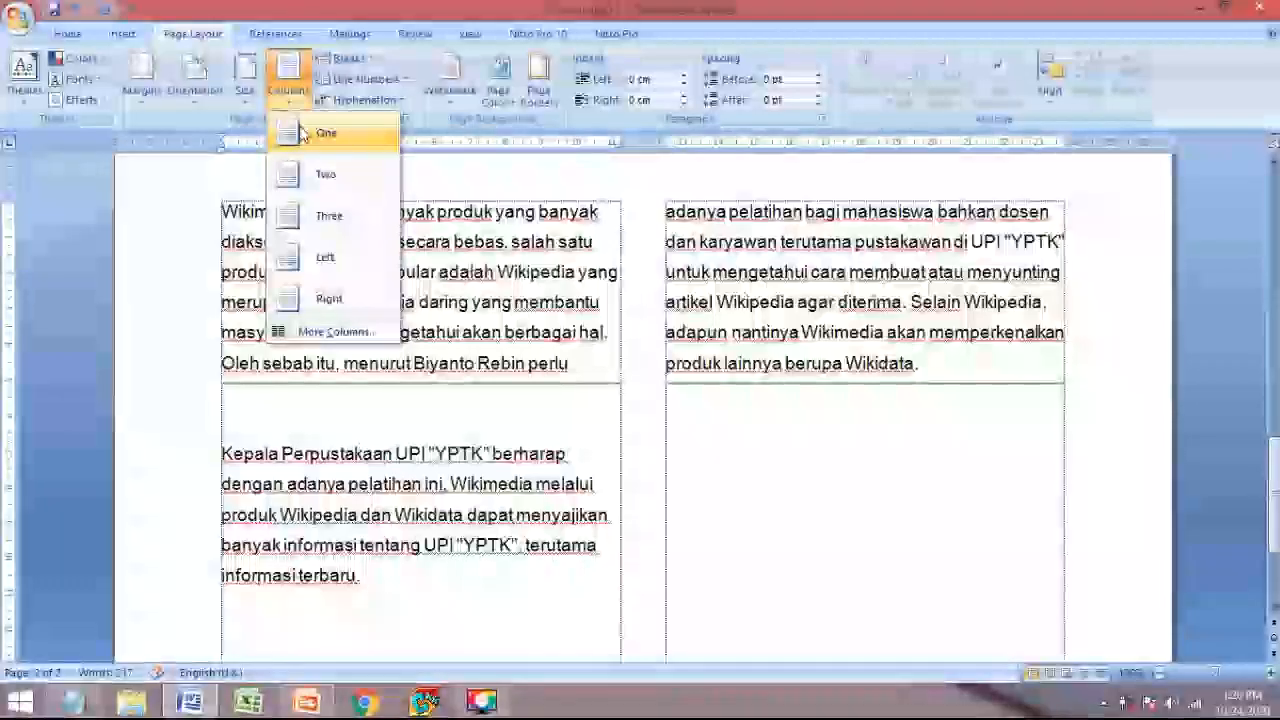
pyautogui.click(301, 135)
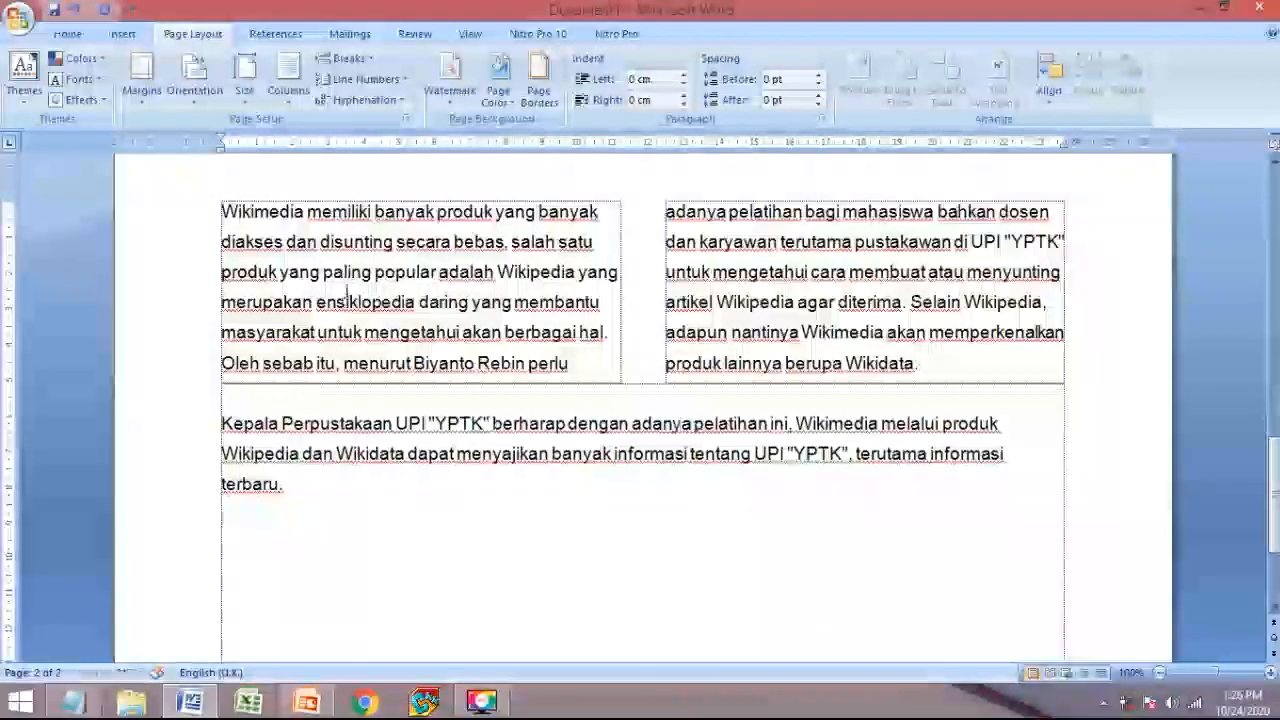
pyautogui.scroll(-3, 468, 465)
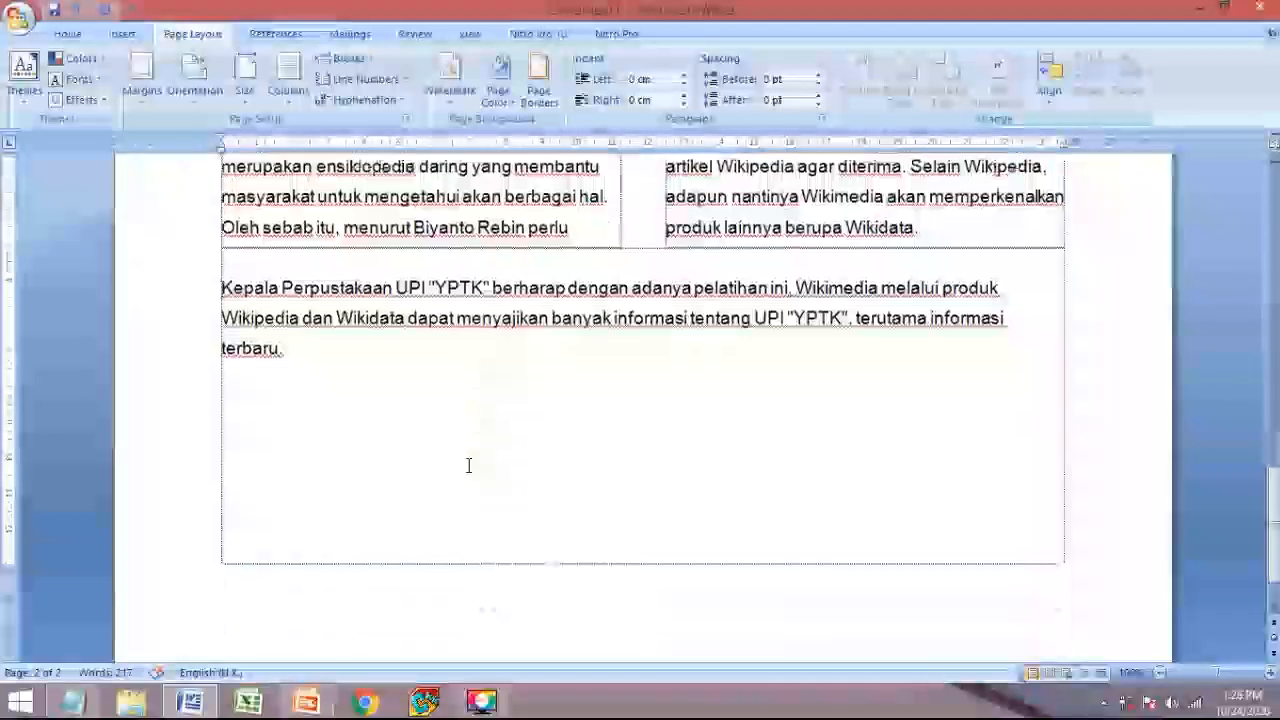
# - Add a continuous section break after 'terbaru.' and set the new section to Three columns
pyautogui.scroll(3, 469, 463)
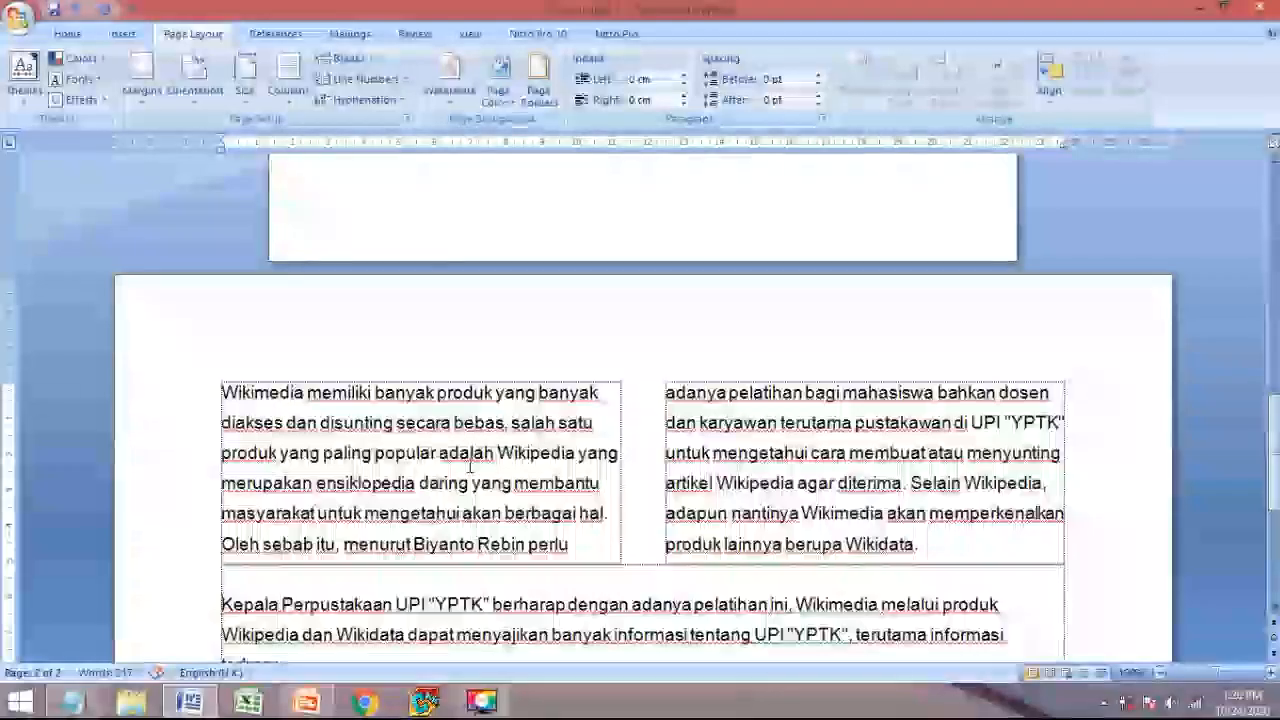
pyautogui.scroll(-3, 375, 560)
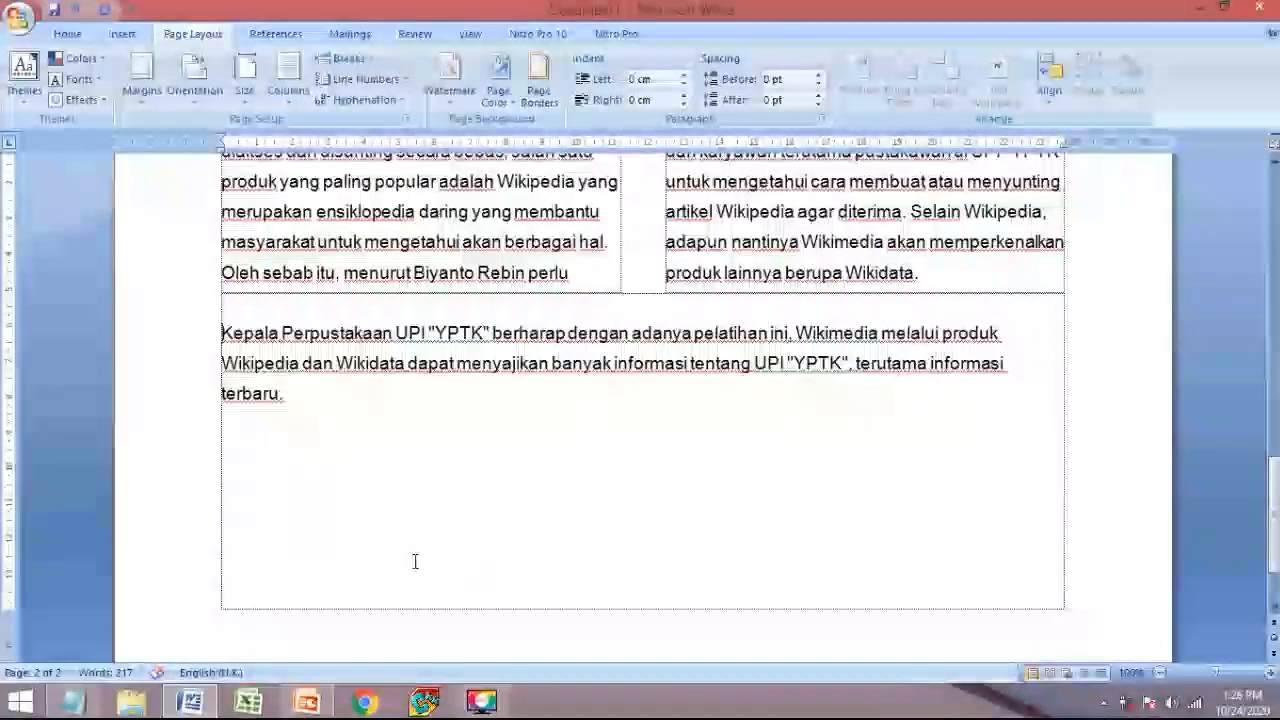
pyautogui.click(311, 394)
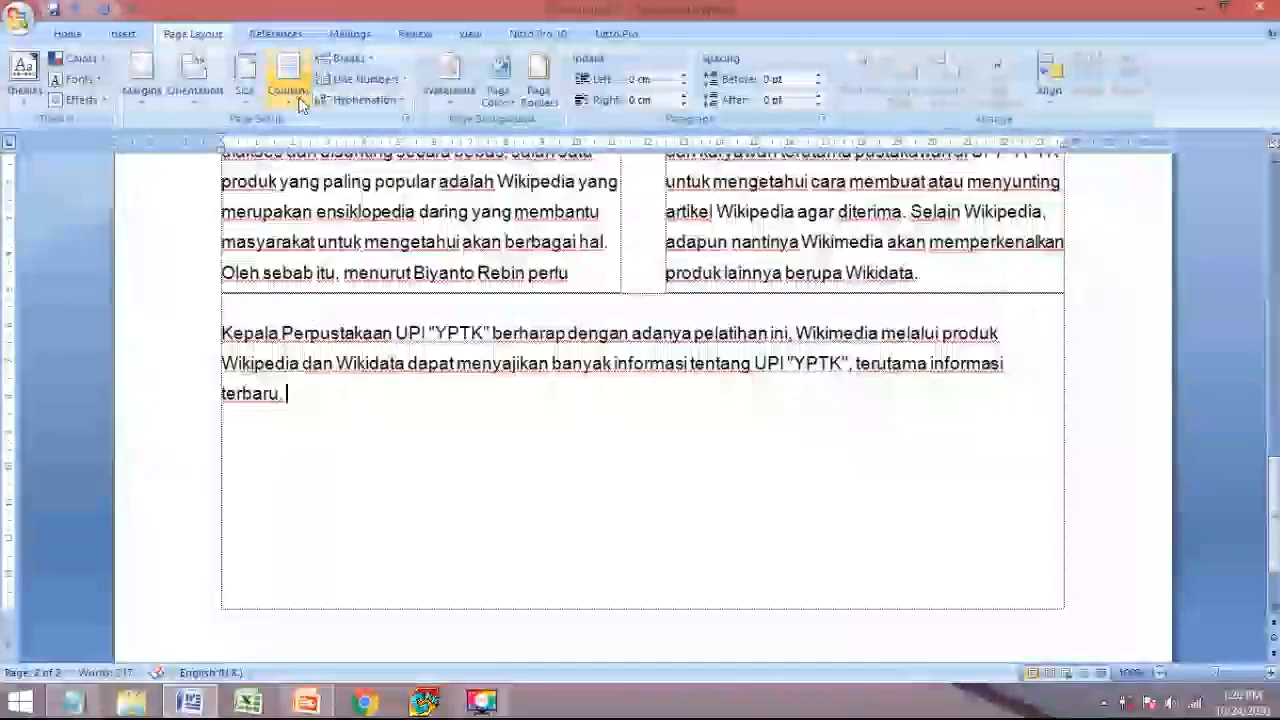
pyautogui.click(340, 59)
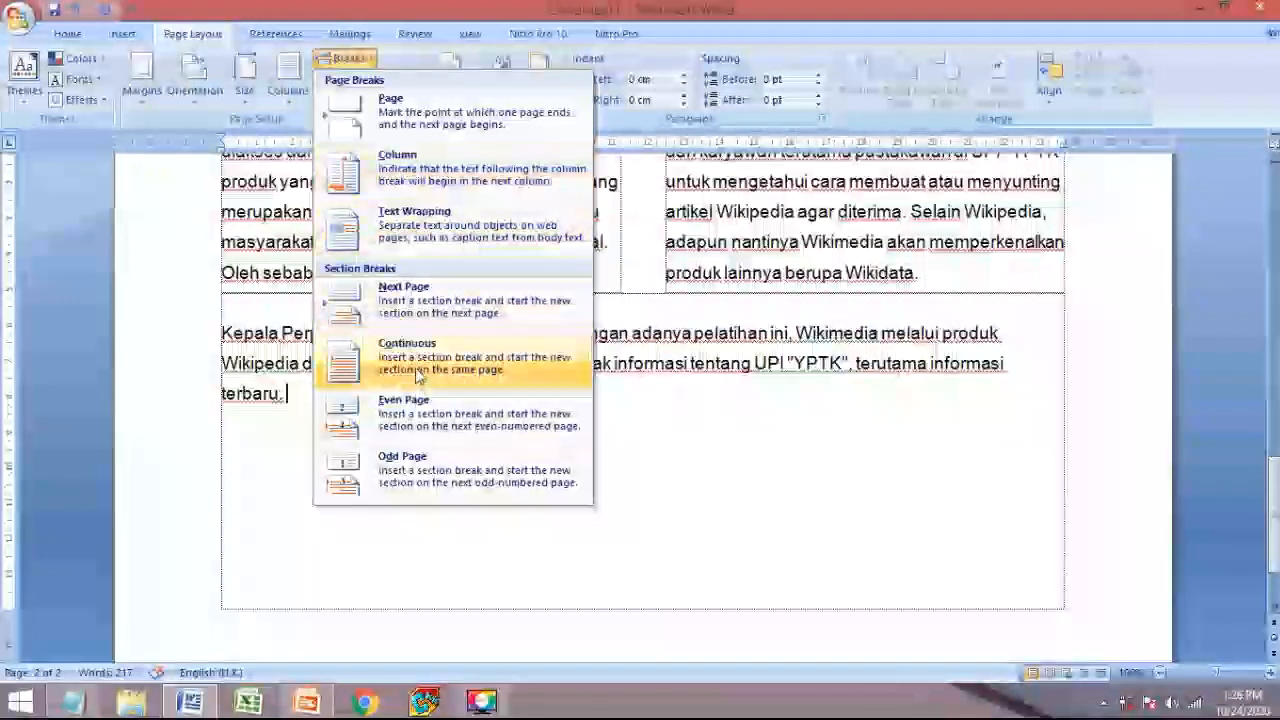
pyautogui.click(418, 372)
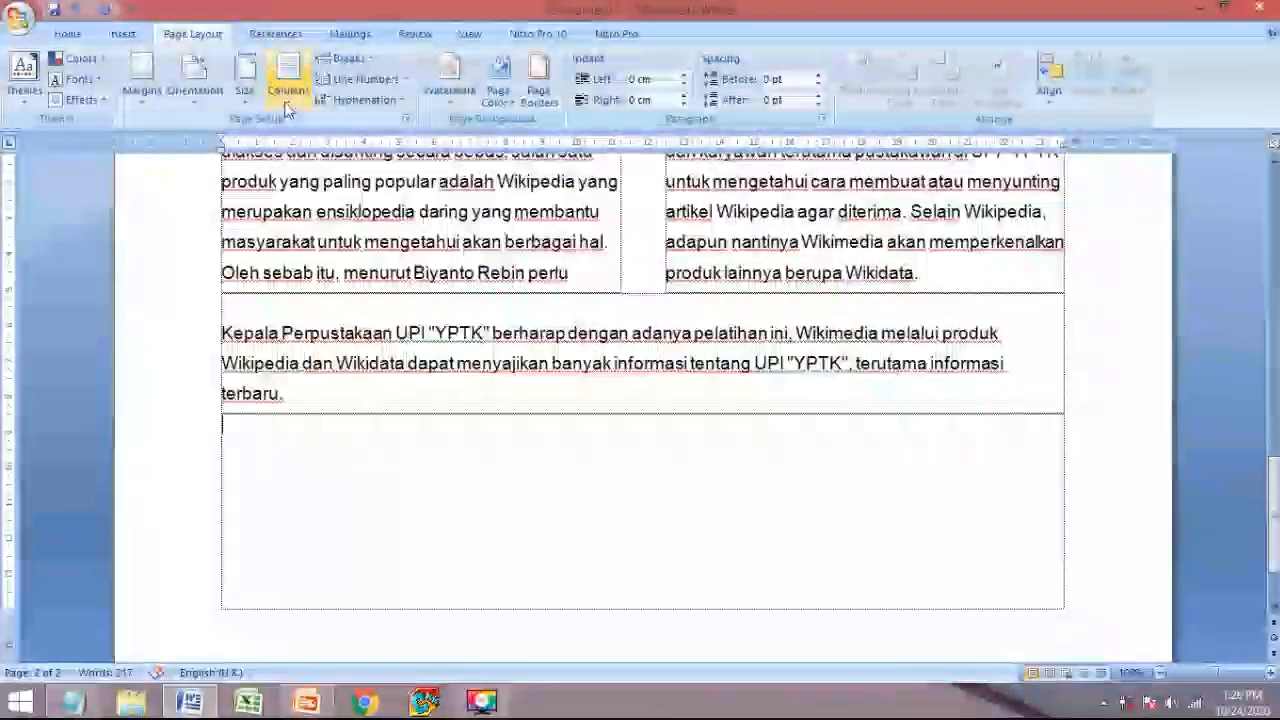
pyautogui.click(287, 92)
pyautogui.click(306, 217)
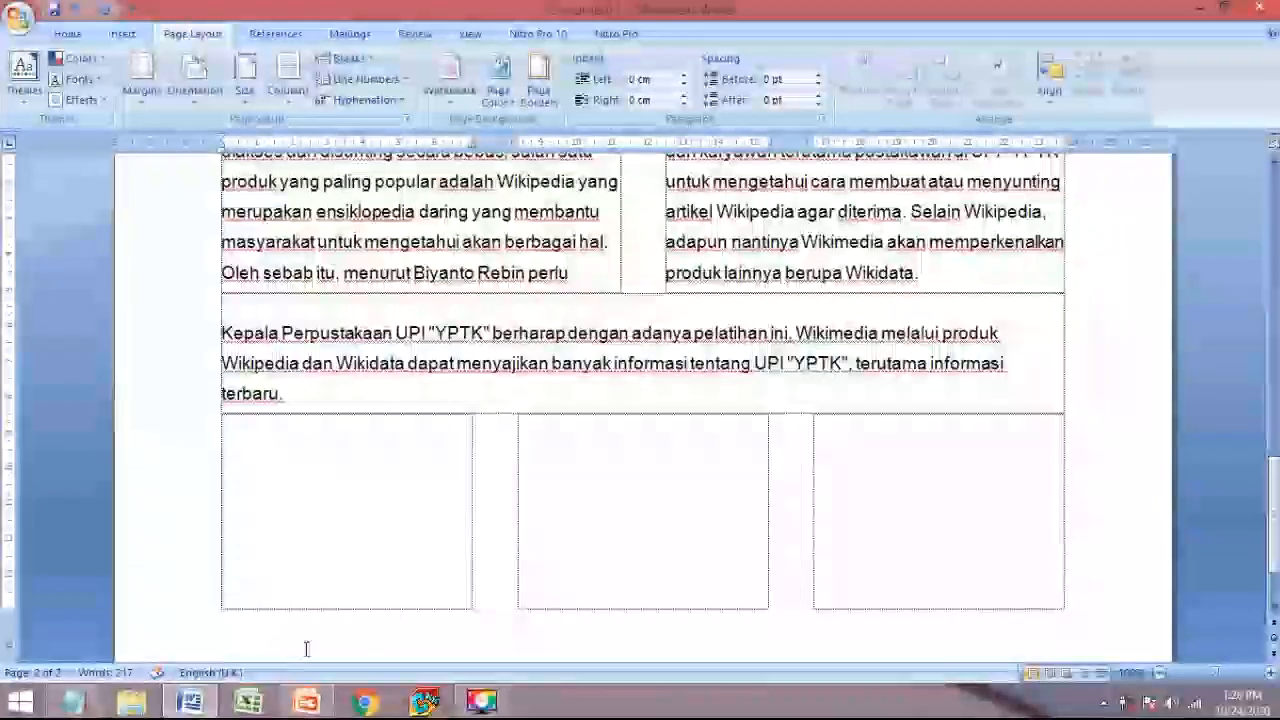
pyautogui.hotkey('alt', 'Tab')
# - Copy the 'MoU ini ditandatangani' paragraph from Notepad and paste it into Word's three-column section
pyautogui.scroll(6, 367, 401)
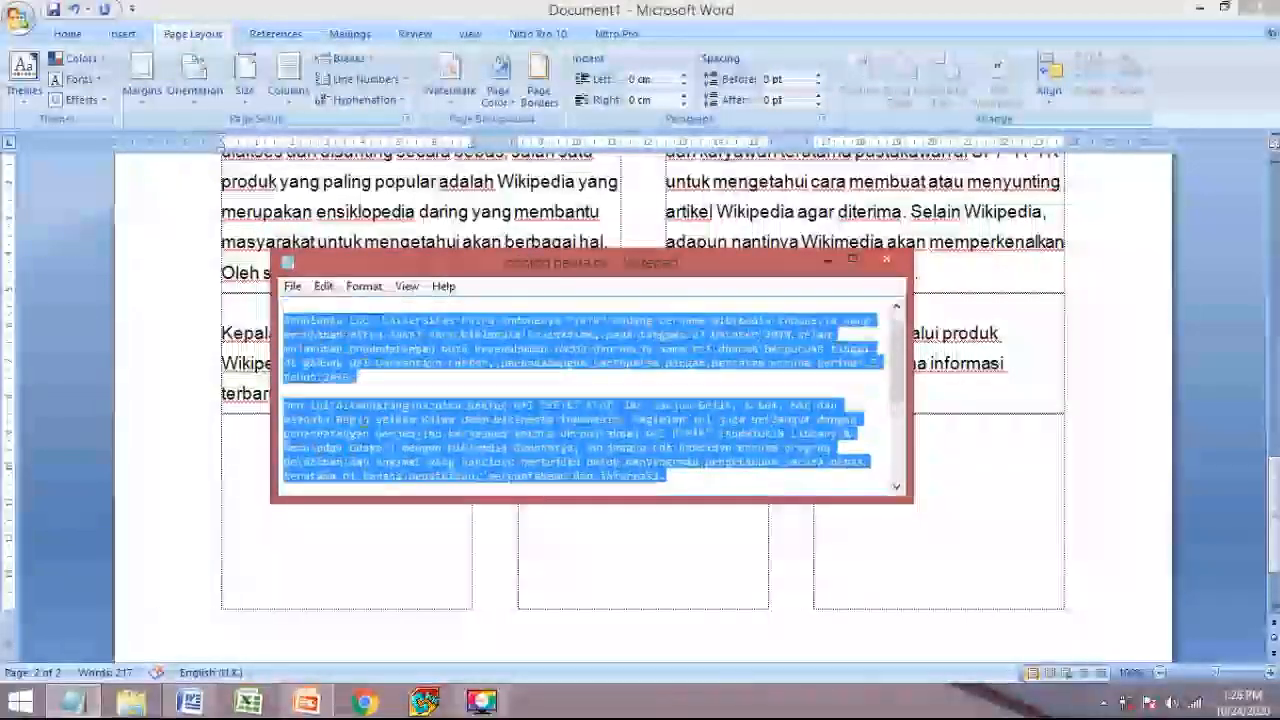
pyautogui.click(367, 401)
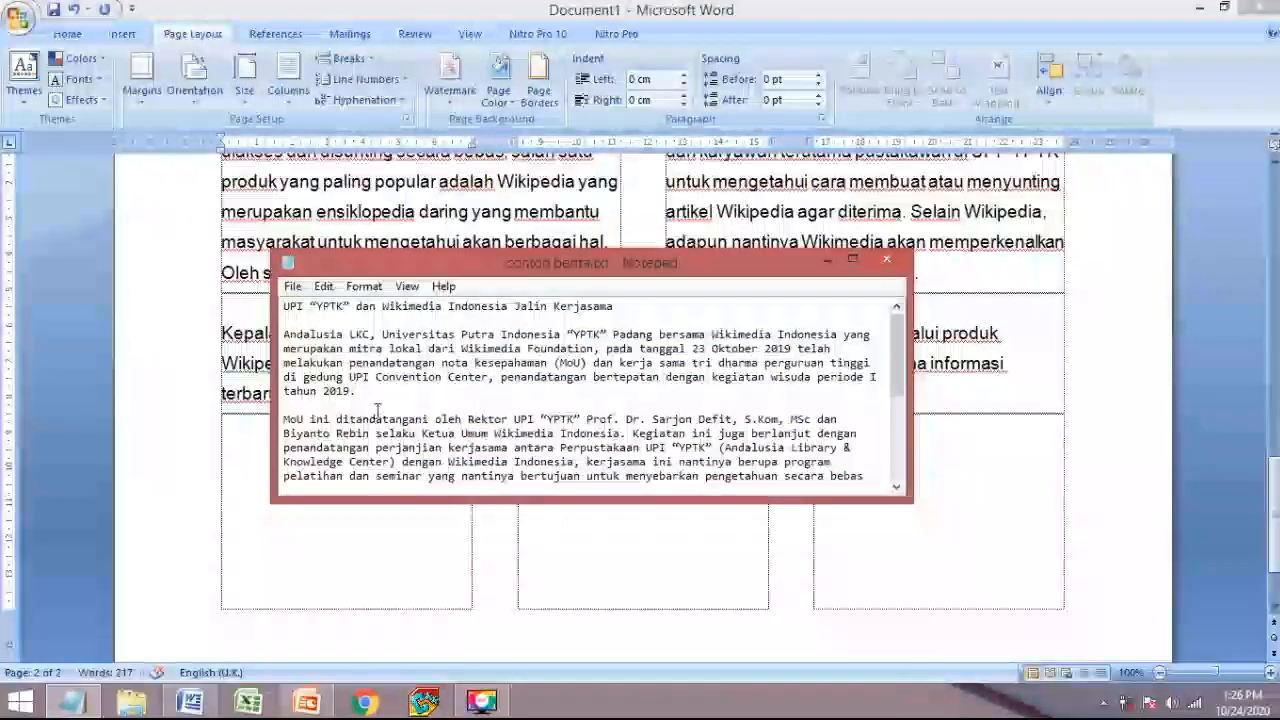
pyautogui.moveTo(384, 392); pyautogui.dragTo(710, 456)
pyautogui.hotkey('ctrl', 'c')
pyautogui.scroll(-1, 367, 428)
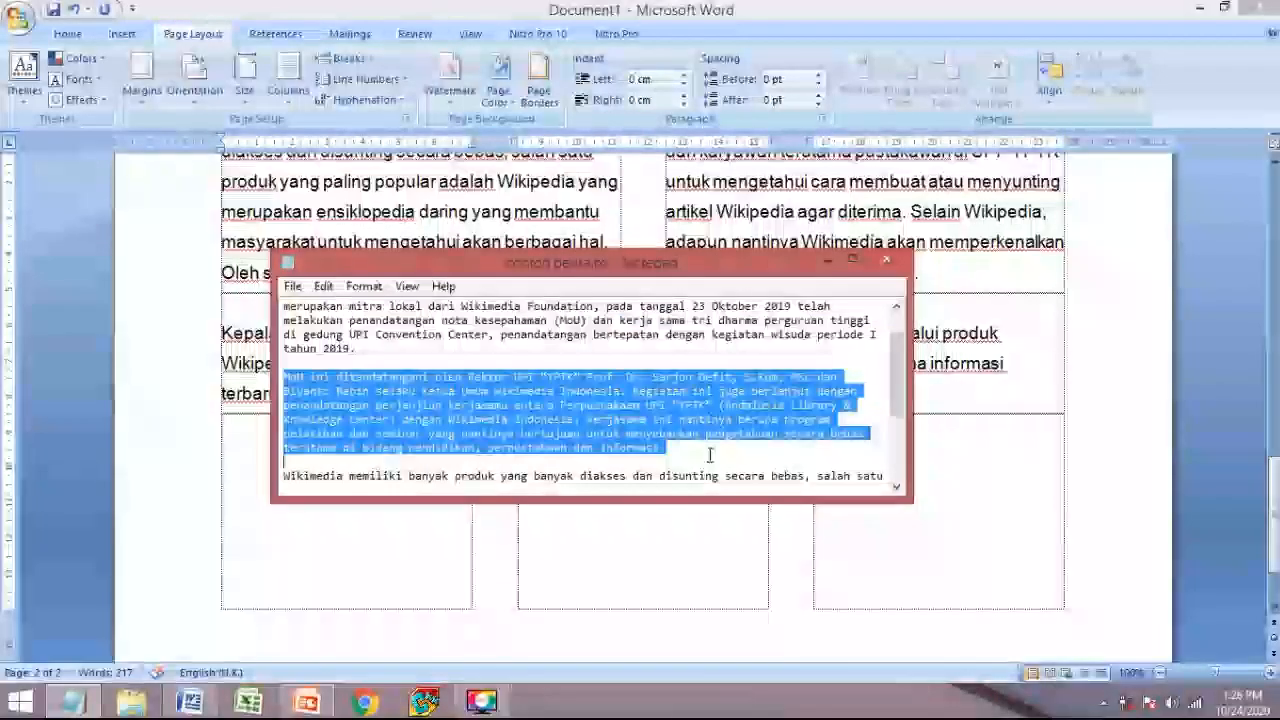
pyautogui.click(329, 531)
pyautogui.hotkey('ctrl', 'v')
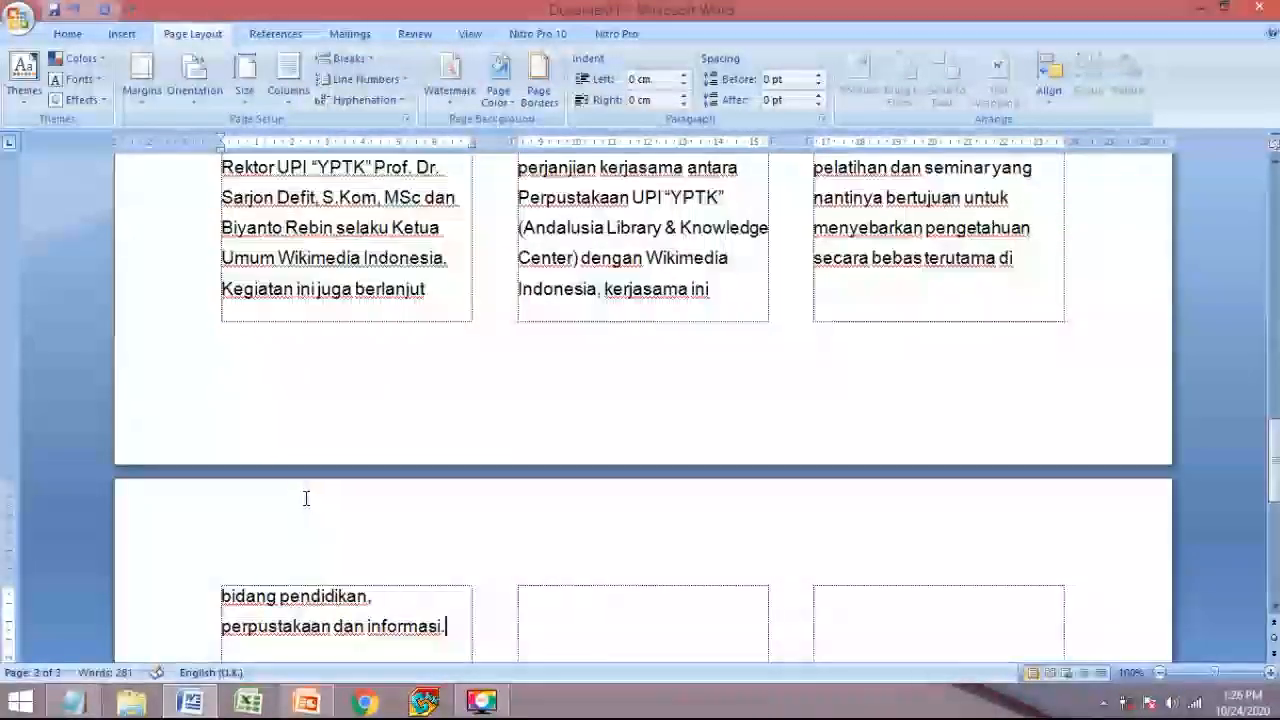
# - Delete the two overflow lines on page 3 so the MoU columns end at 'terutama di .'
pyautogui.scroll(4, 300, 500)
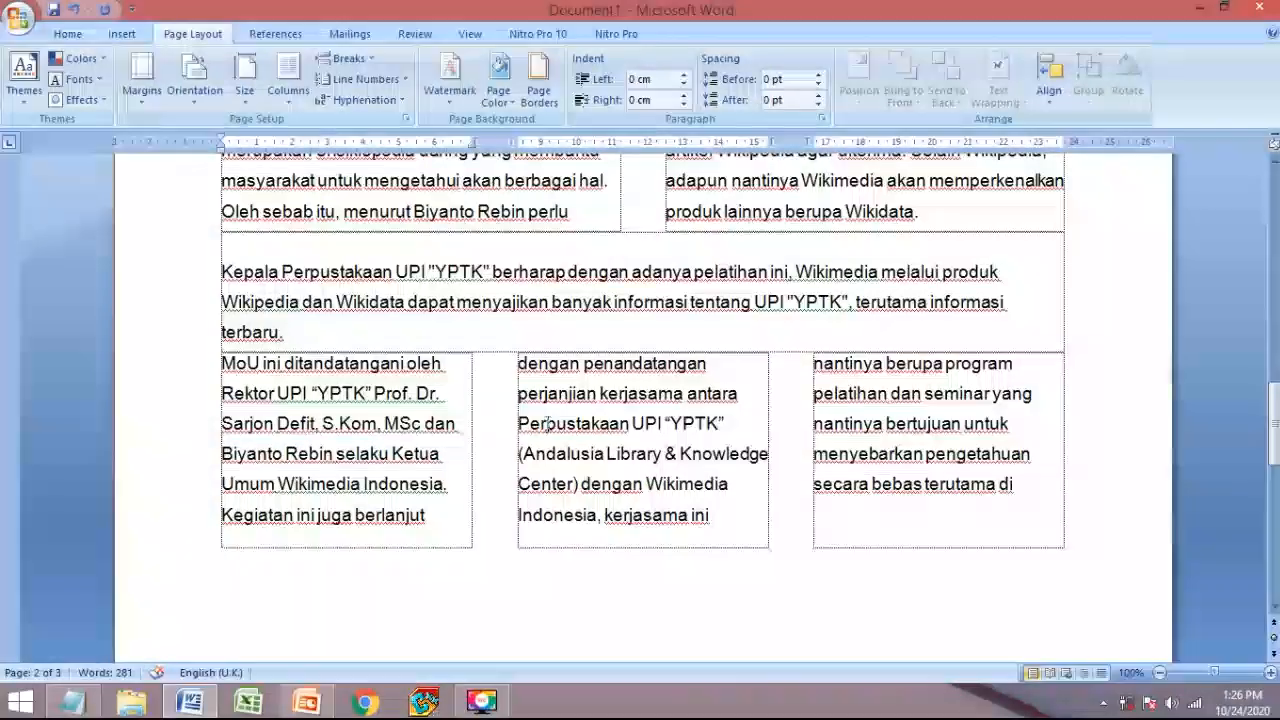
pyautogui.scroll(-6, 760, 483)
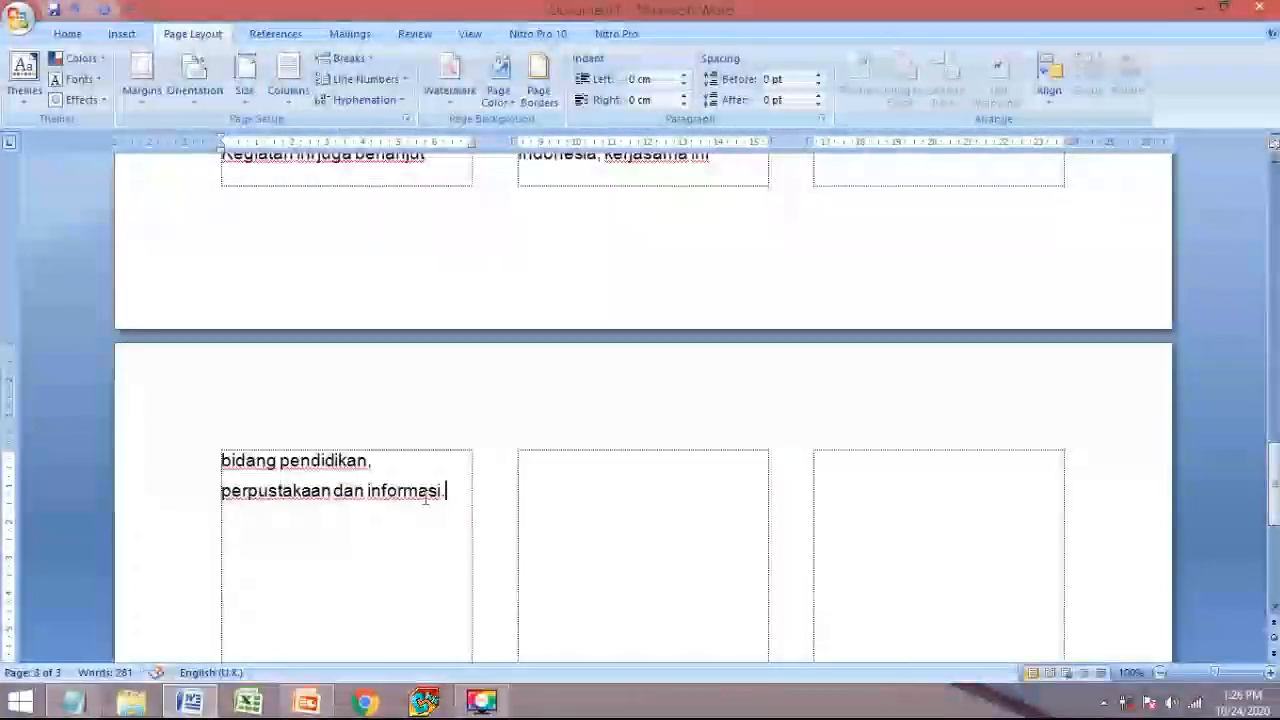
pyautogui.moveTo(451, 504); pyautogui.dragTo(176, 456)
pyautogui.press('Delete')
pyautogui.scroll(4, 603, 432)
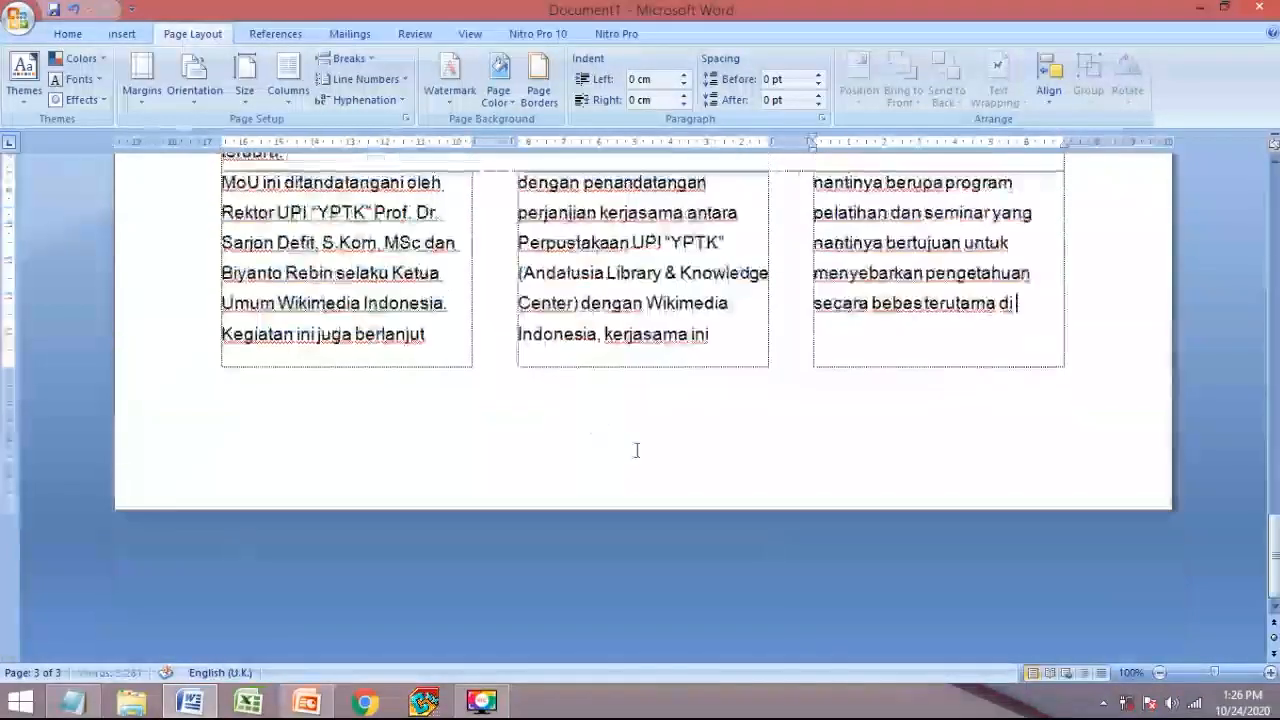
pyautogui.click(224, 328)
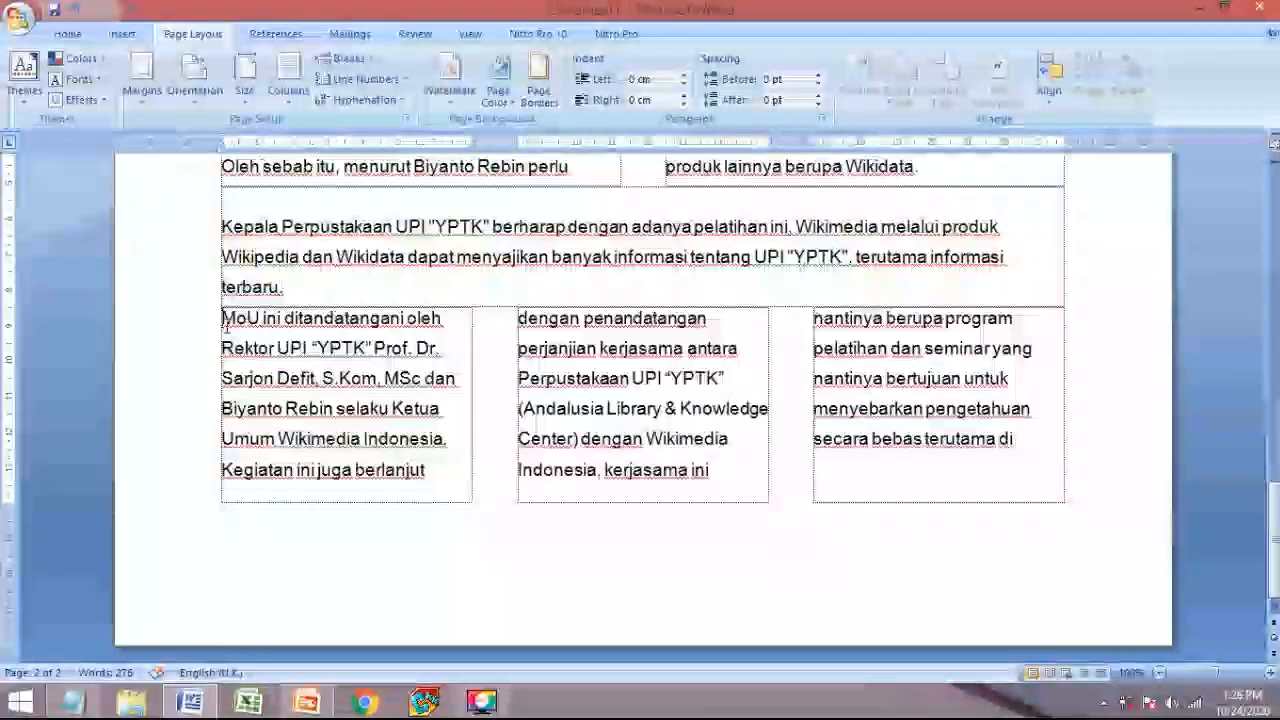
pyautogui.press('Return')
pyautogui.press('BackSpace')
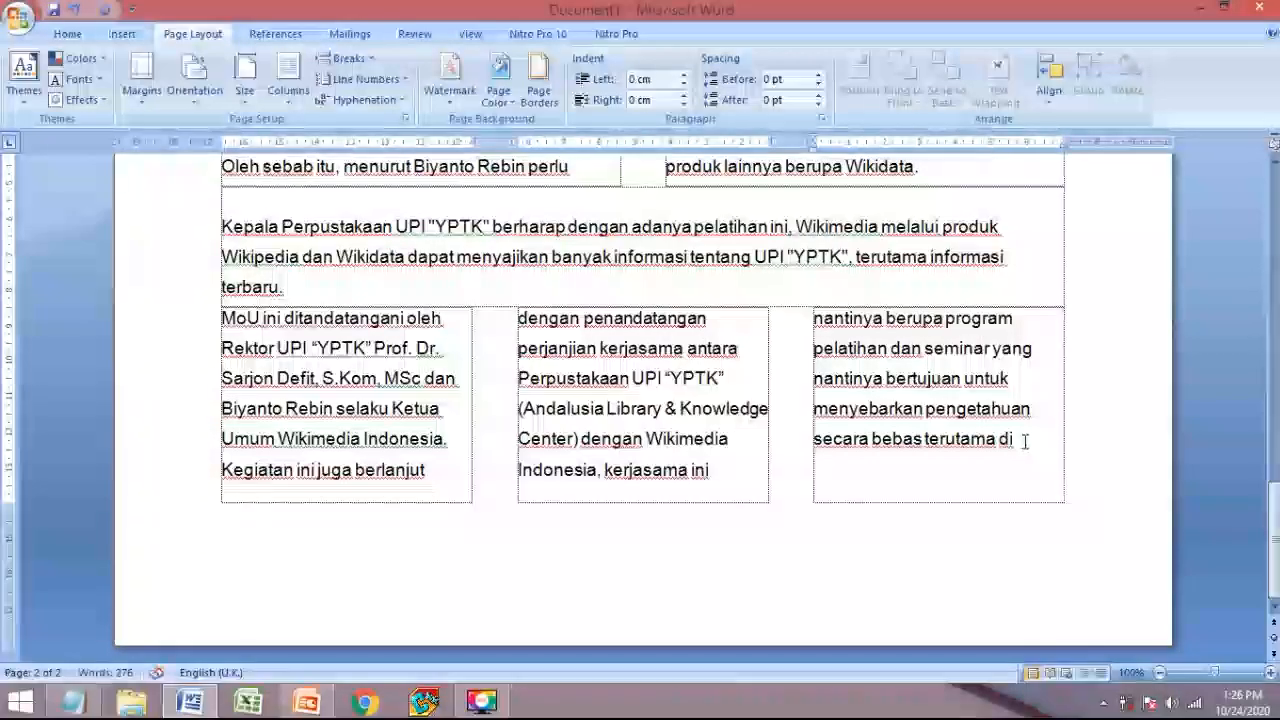
pyautogui.scroll(3, 425, 256)
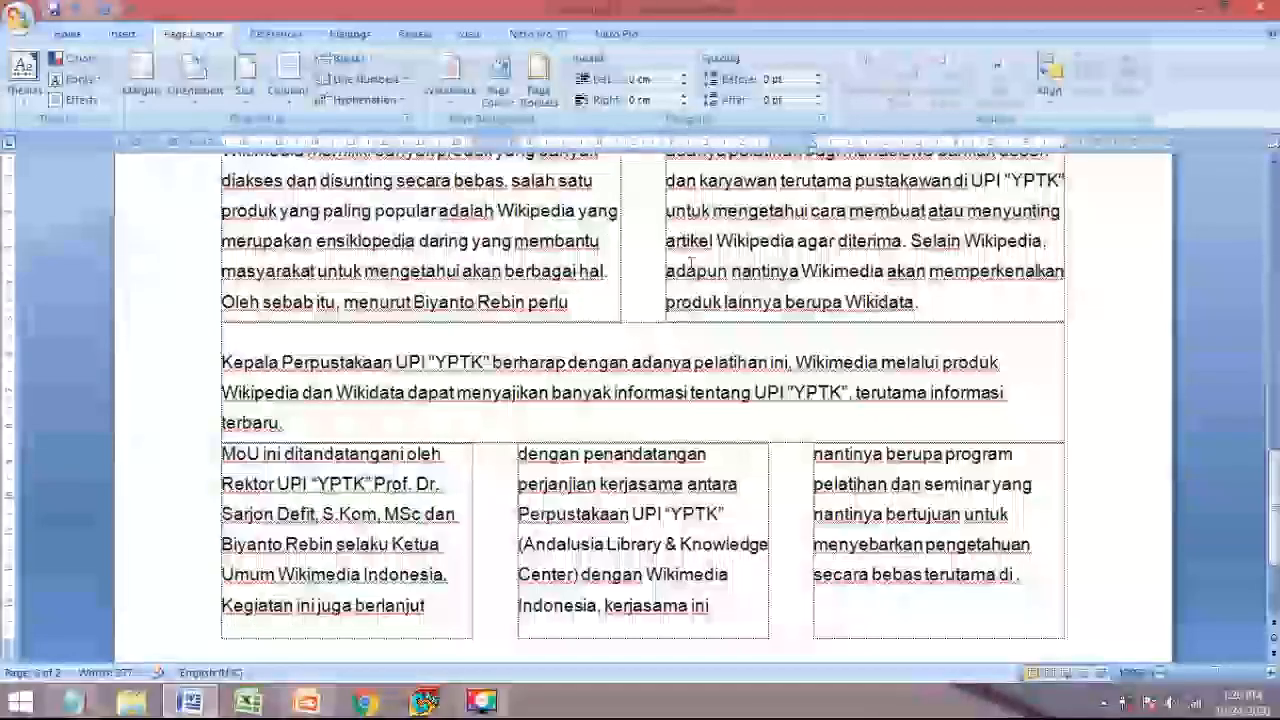
pyautogui.scroll(-3, 895, 554)
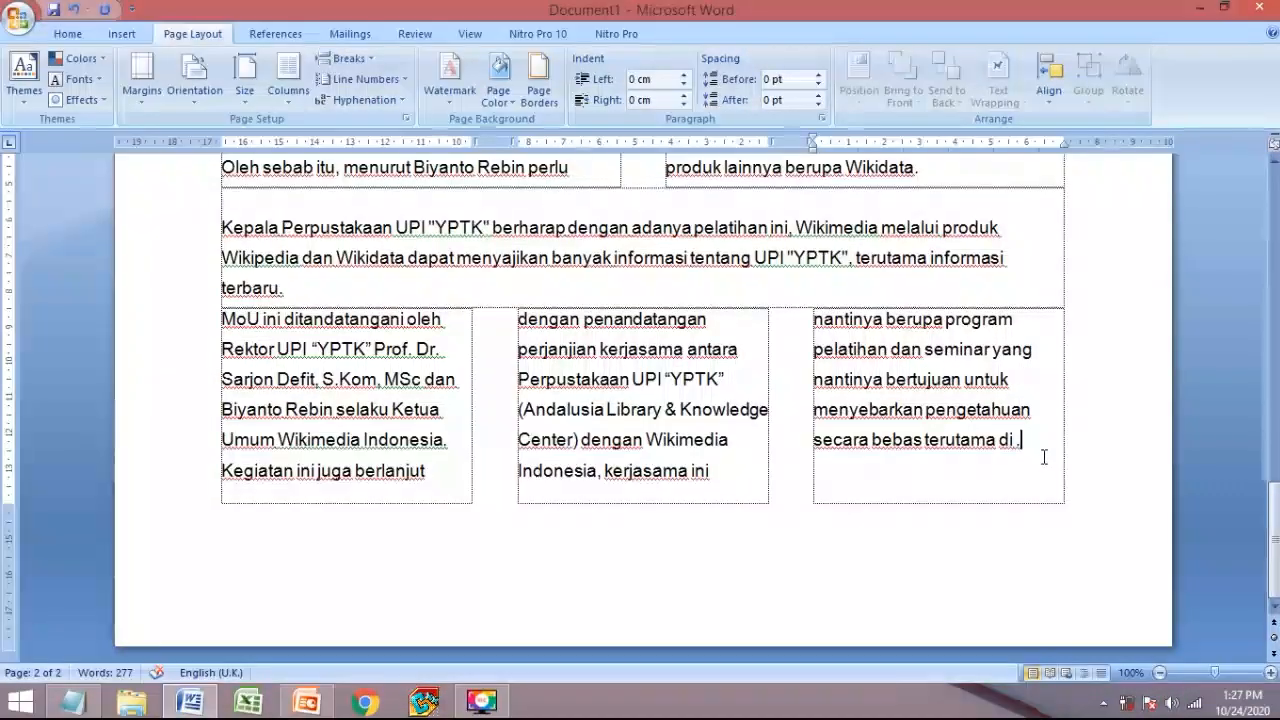
# - Start a new section on the next page after the MoU columns
pyautogui.press('Tab')
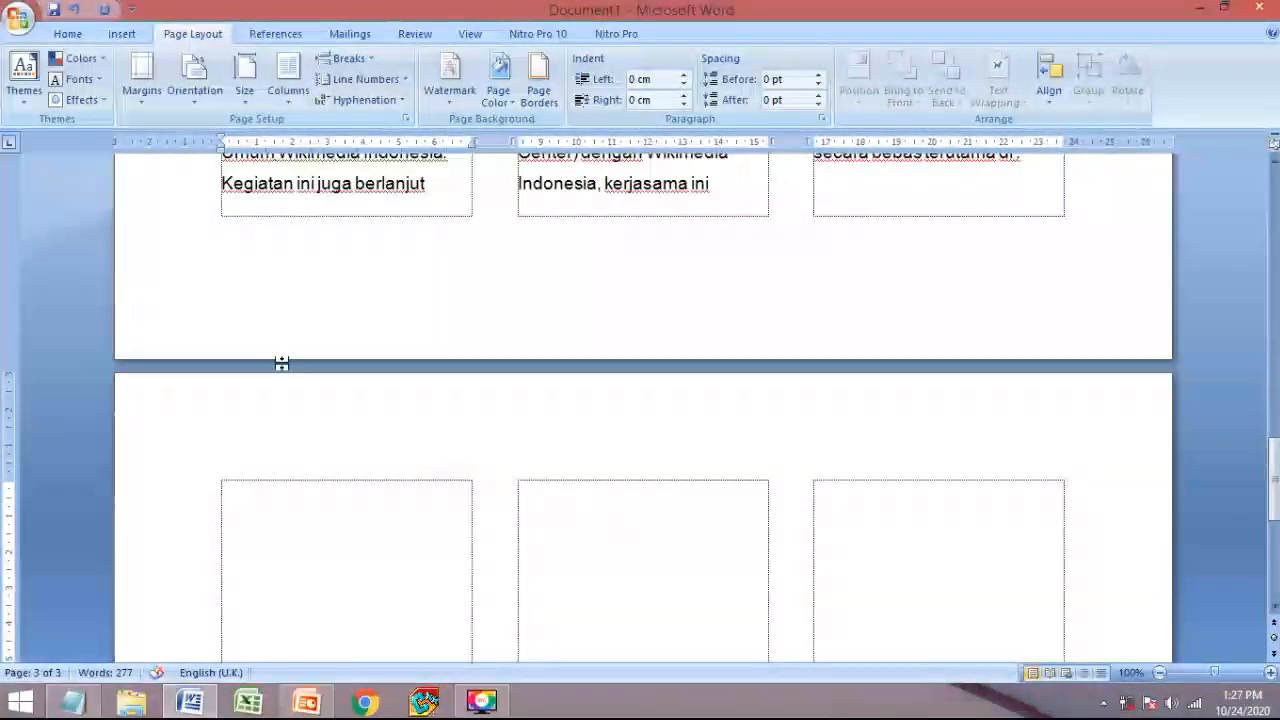
pyautogui.scroll(1, 286, 460)
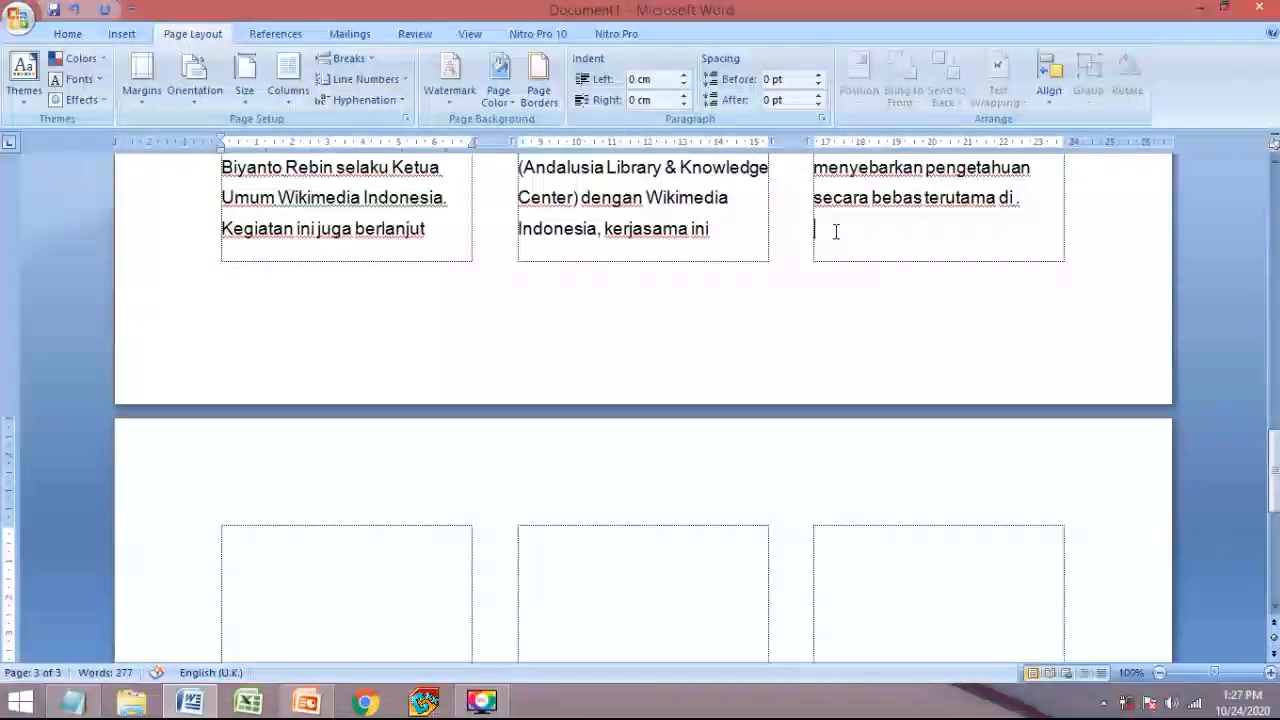
pyautogui.click(349, 62)
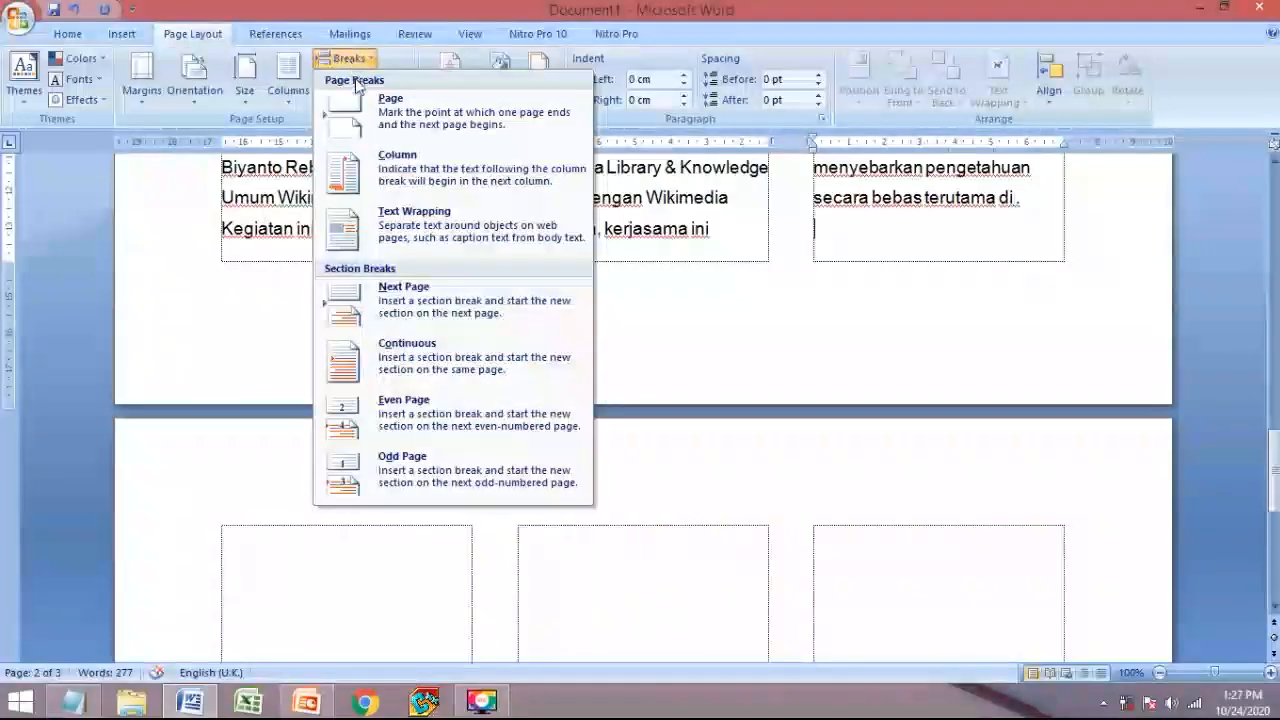
pyautogui.click(368, 306)
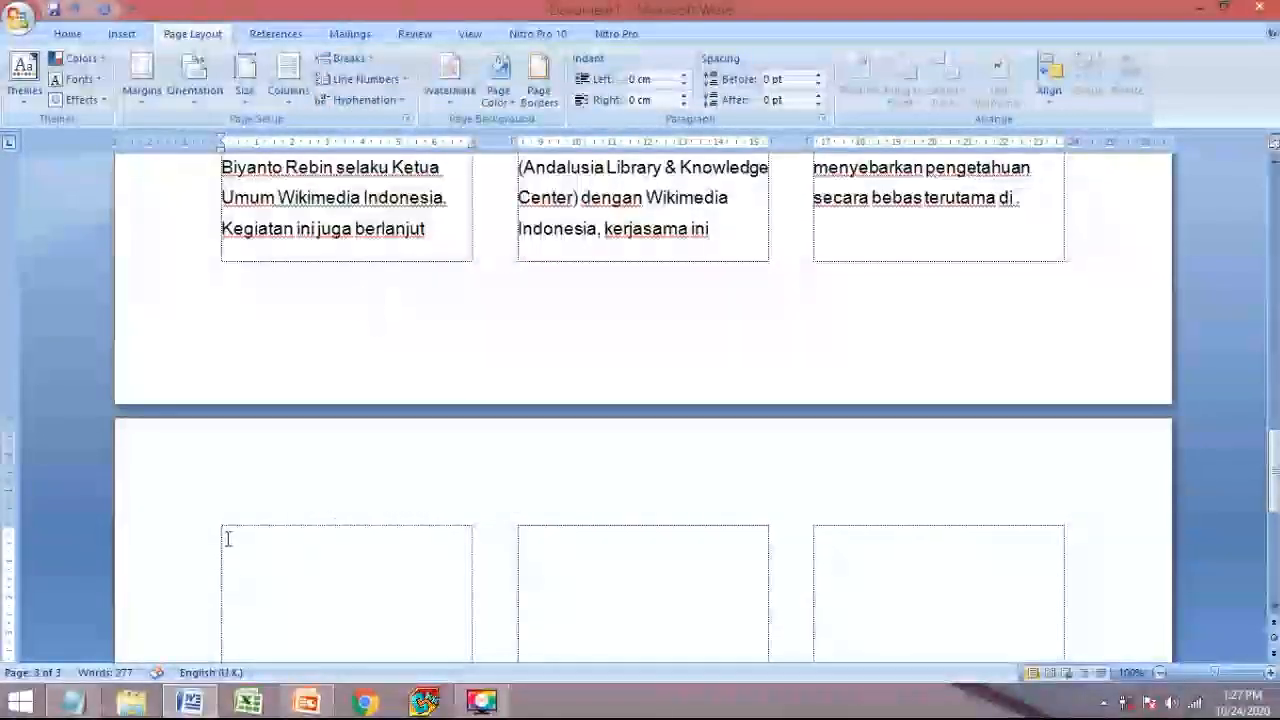
# - Set the new page-3 section to Portrait orientation with One column
pyautogui.click(340, 58)
pyautogui.click(288, 75)
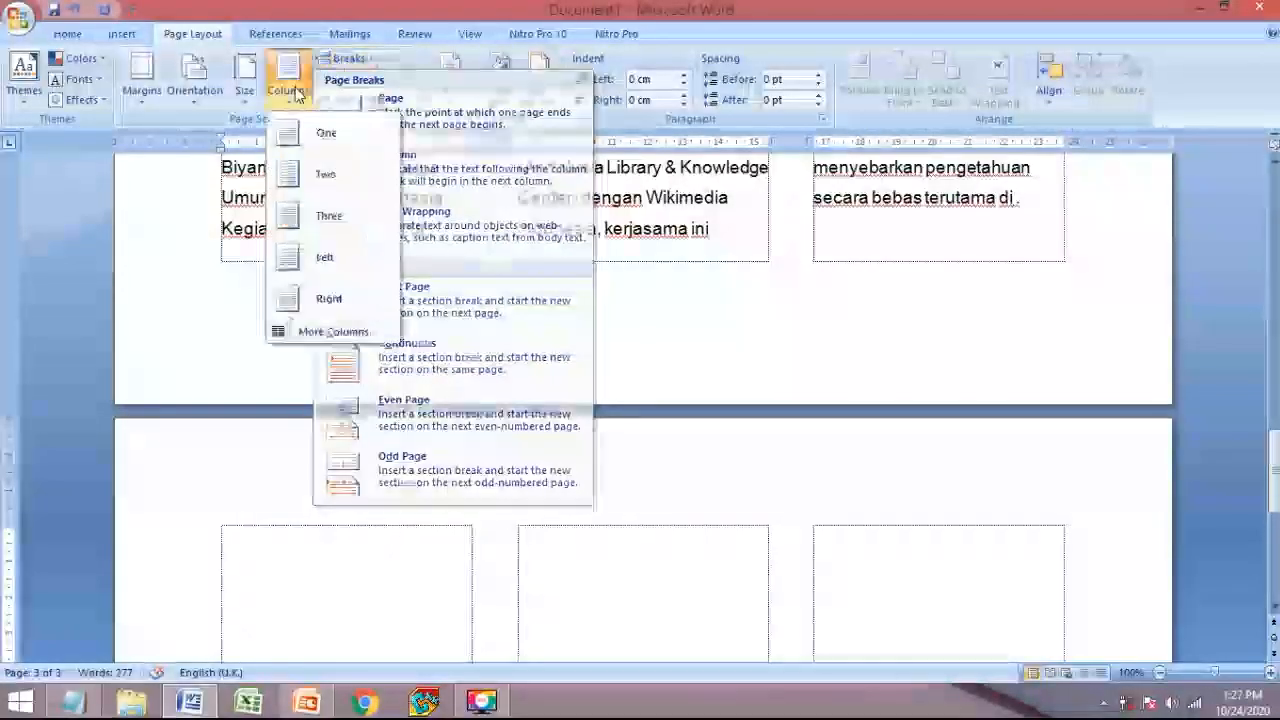
pyautogui.click(301, 236)
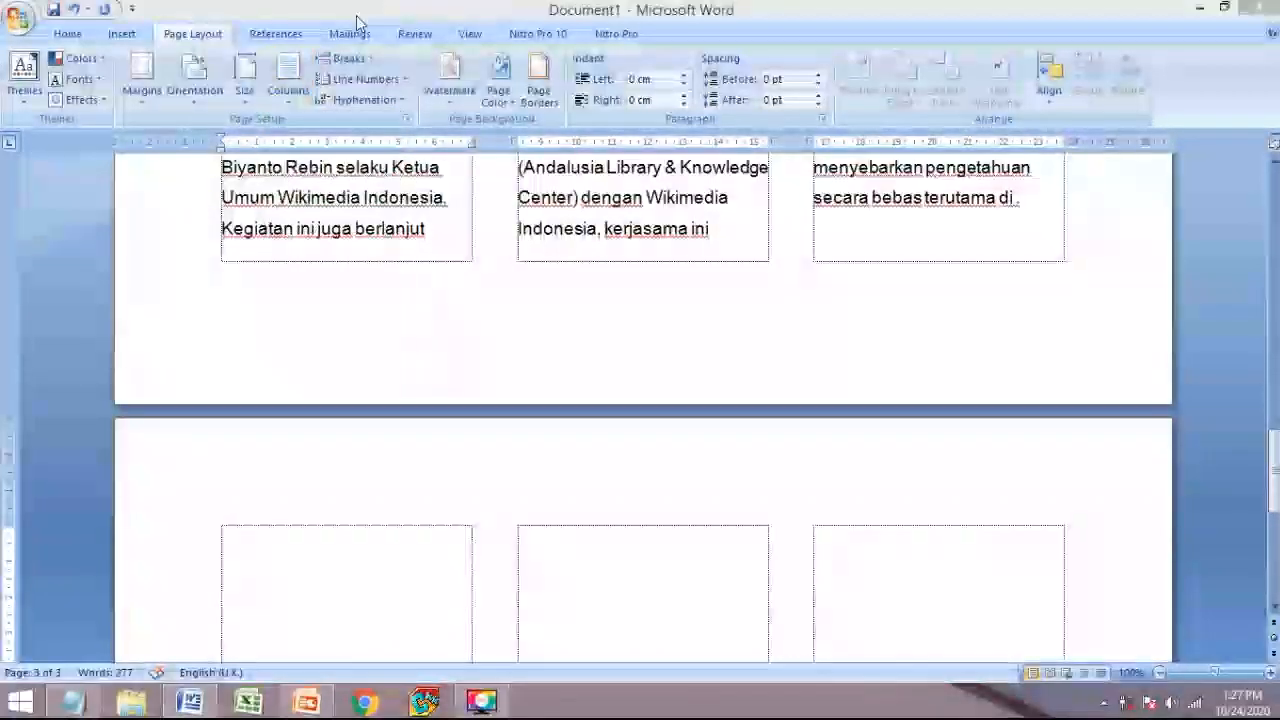
pyautogui.click(199, 103)
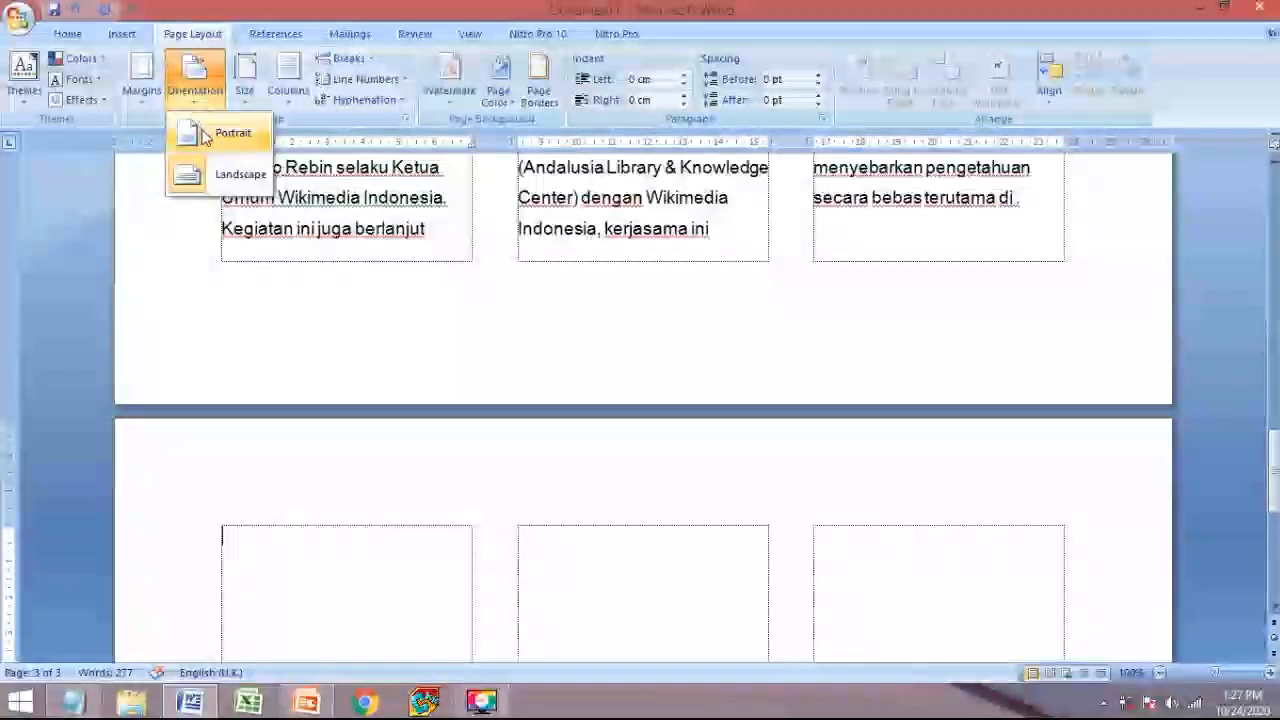
pyautogui.click(222, 131)
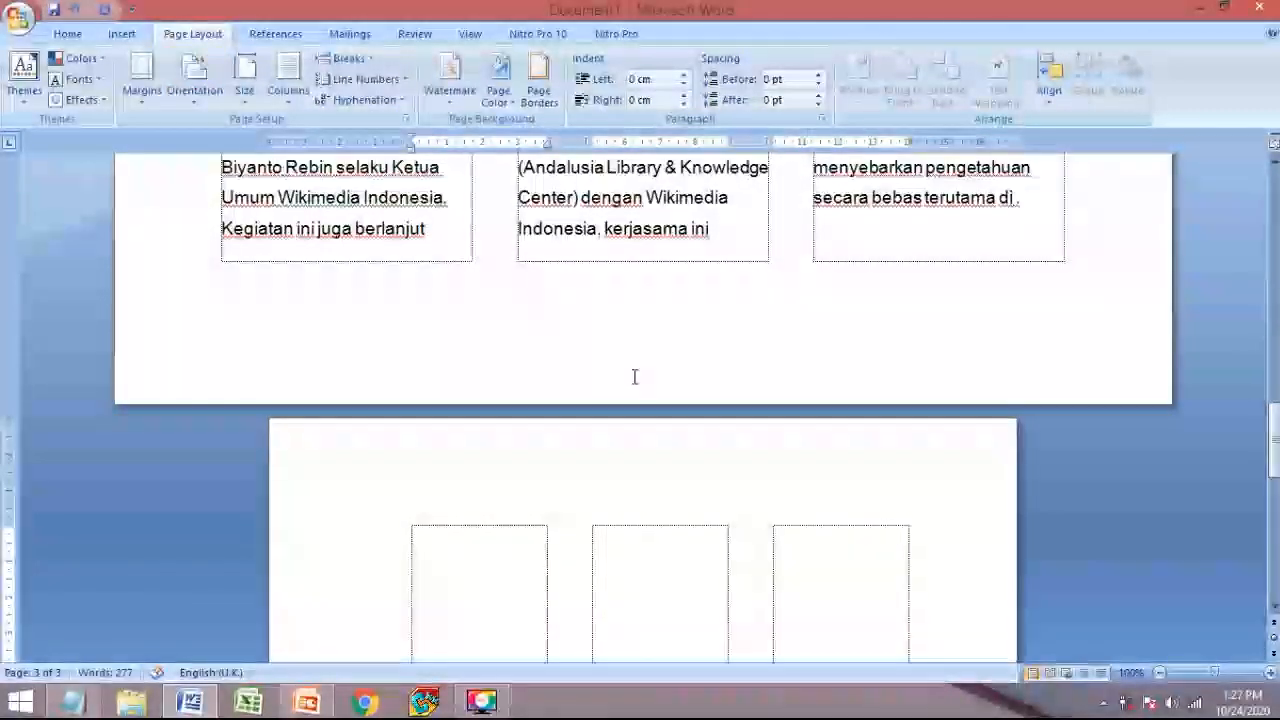
pyautogui.click(288, 80)
pyautogui.click(315, 135)
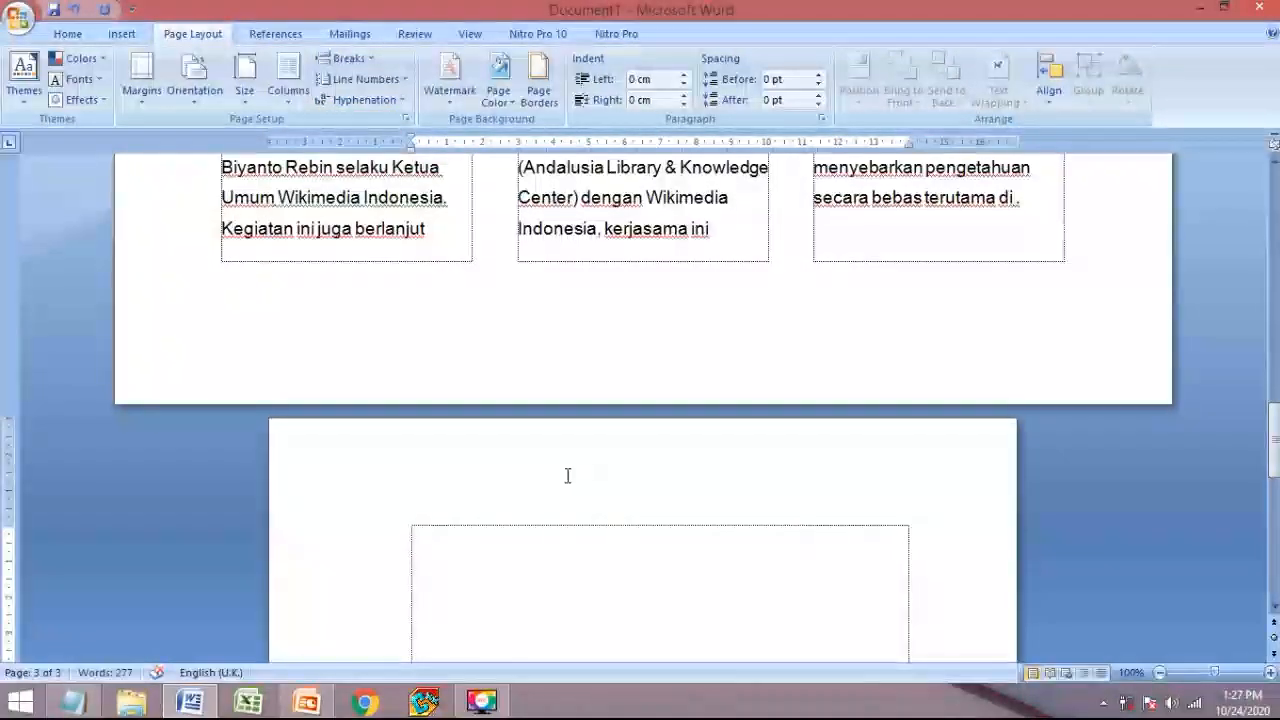
pyautogui.scroll(6, 572, 474)
pyautogui.scroll(-8, 577, 468)
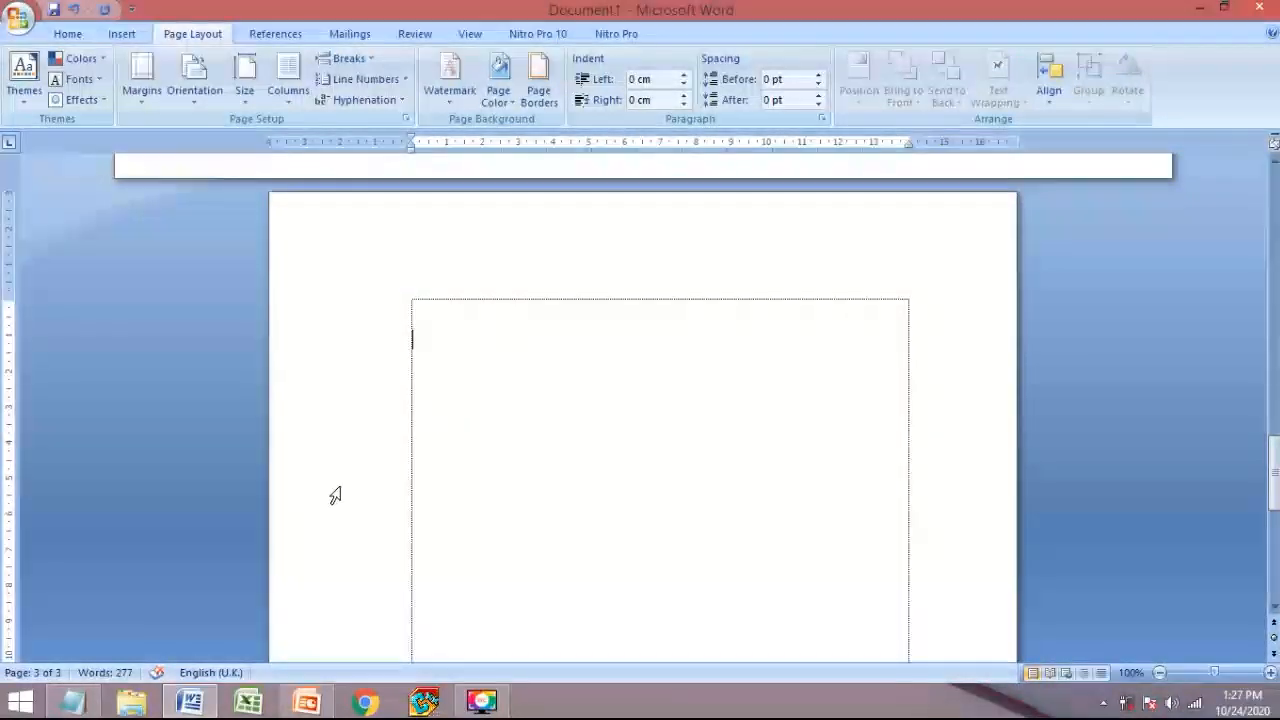
# - Glance at the PowerPoint requirements slide, then return to Word
pyautogui.moveTo(200, 698)
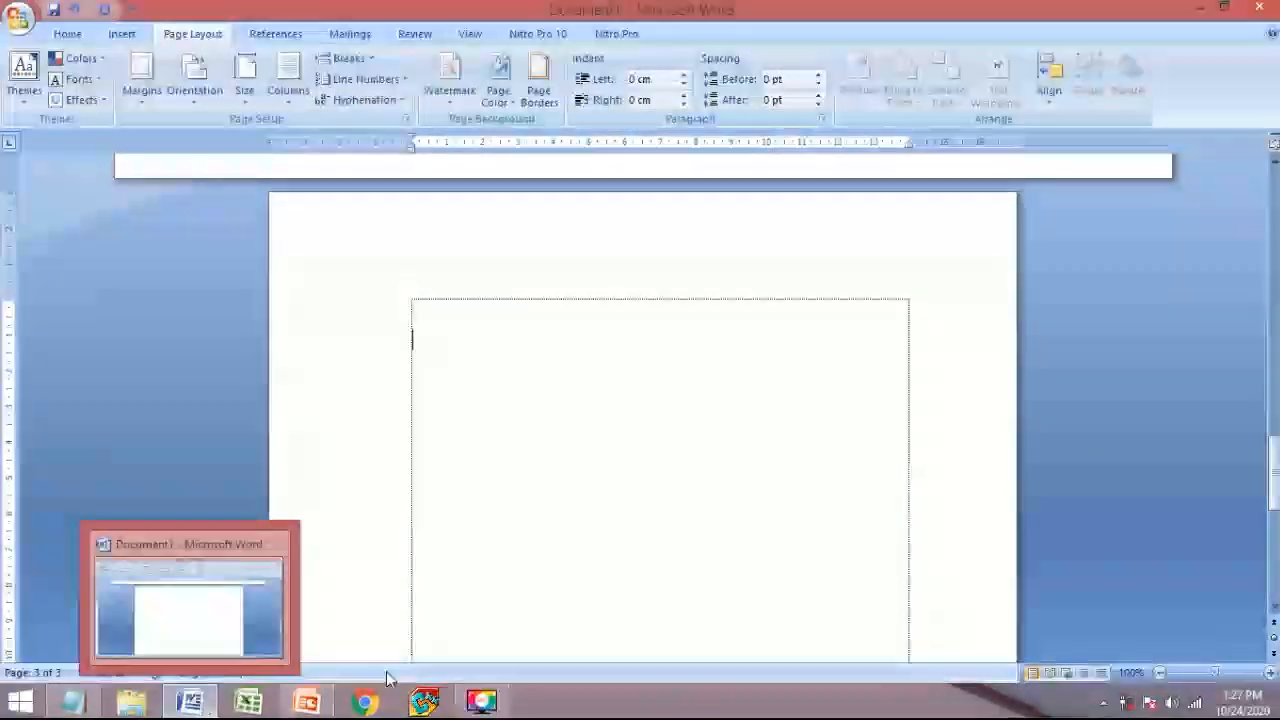
pyautogui.click(306, 702)
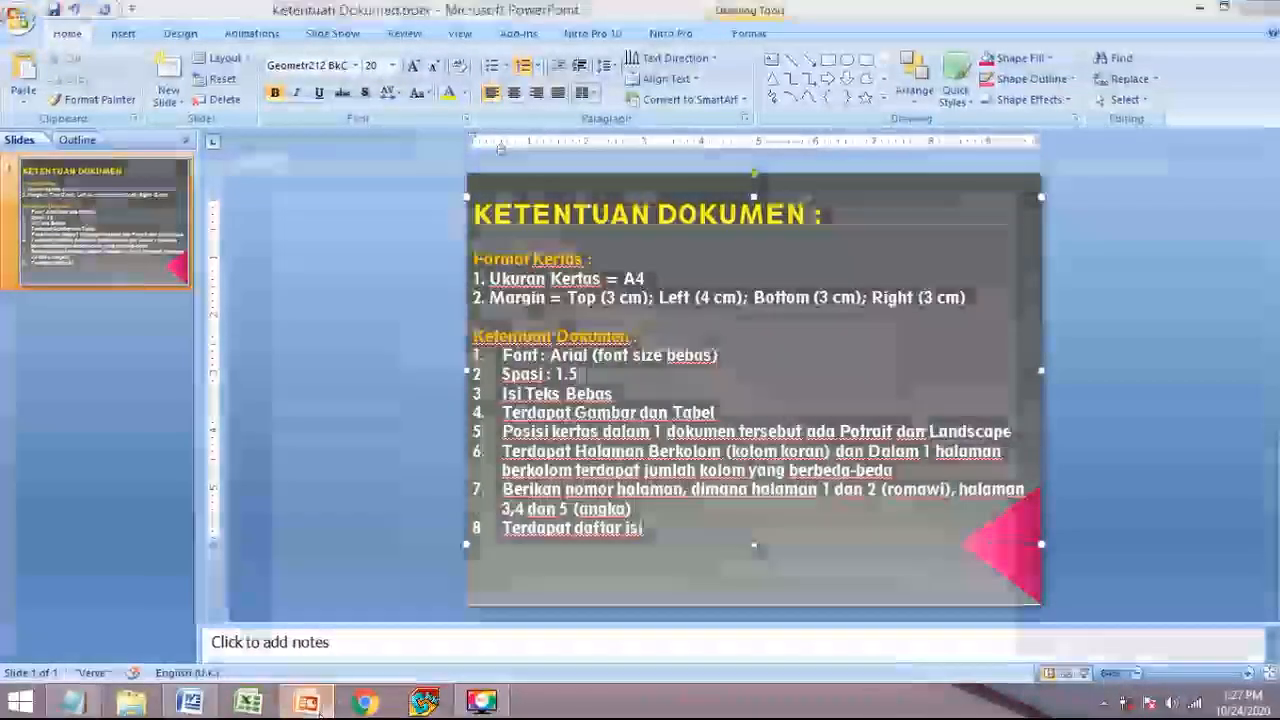
pyautogui.click(189, 702)
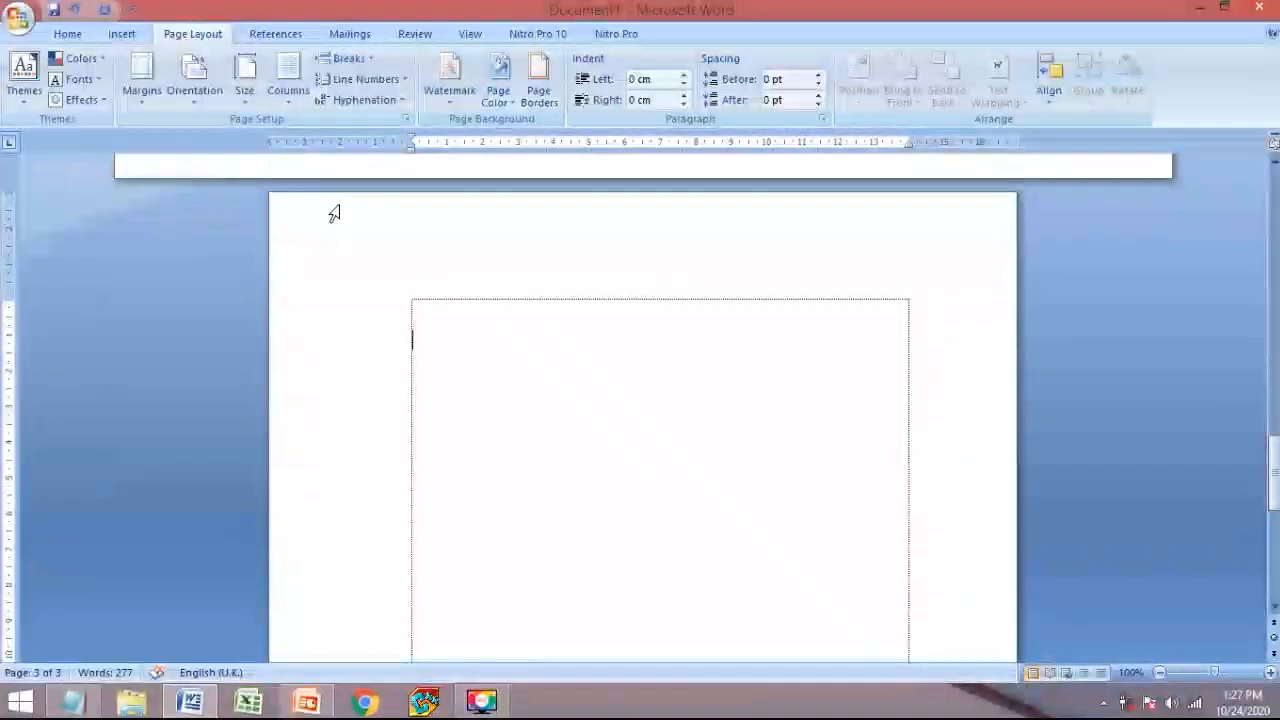
# - Insert a 5-column, 5-row table on page 3 via Insert Table
pyautogui.click(416, 300)
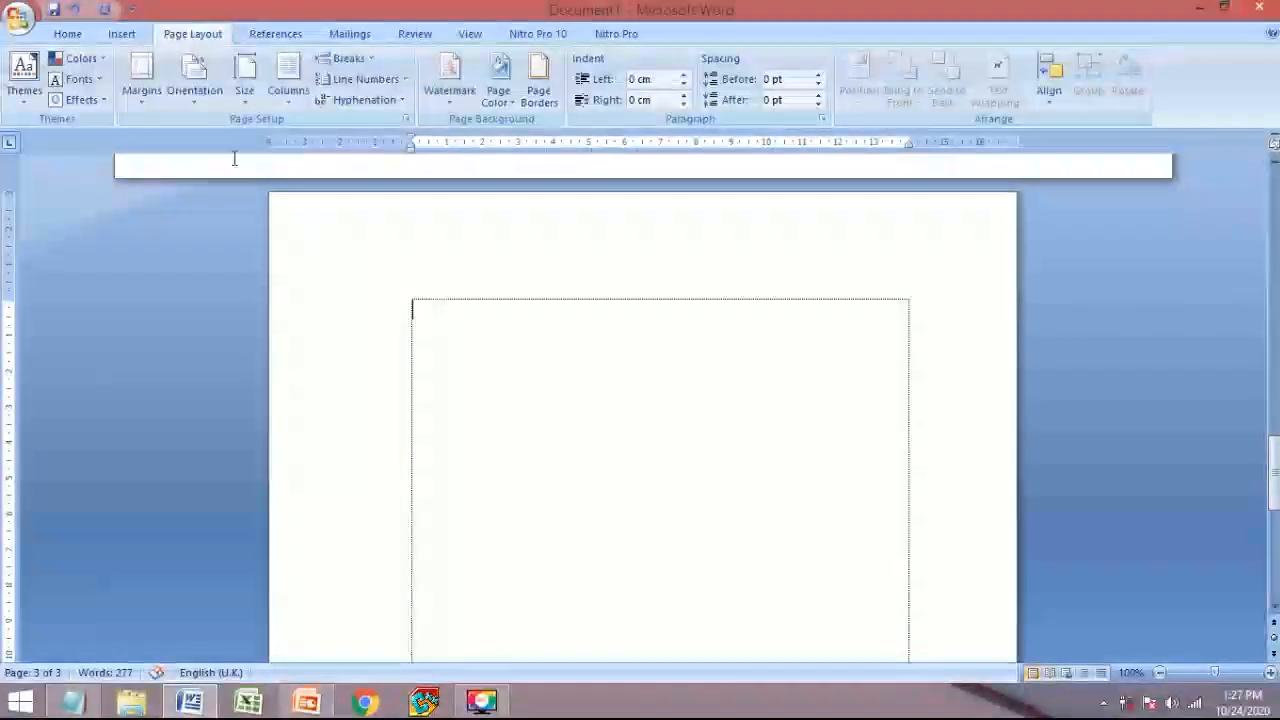
pyautogui.click(141, 34)
pyautogui.click(152, 80)
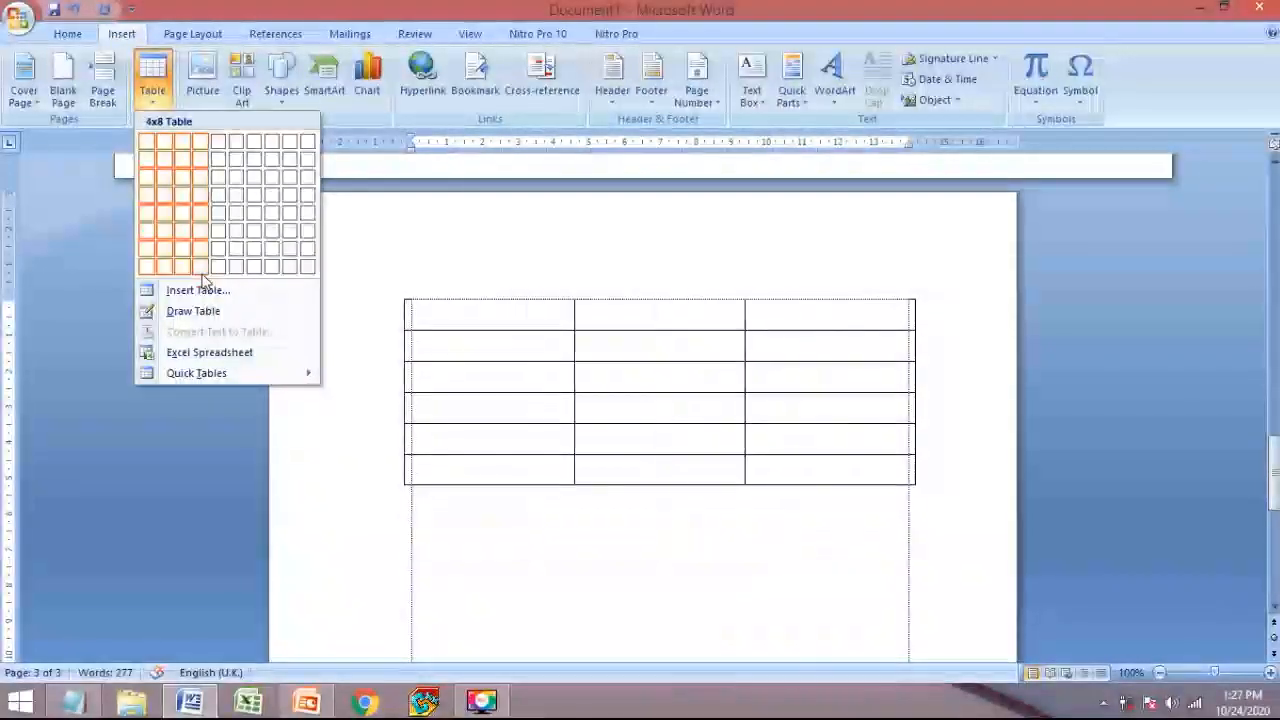
pyautogui.click(196, 290)
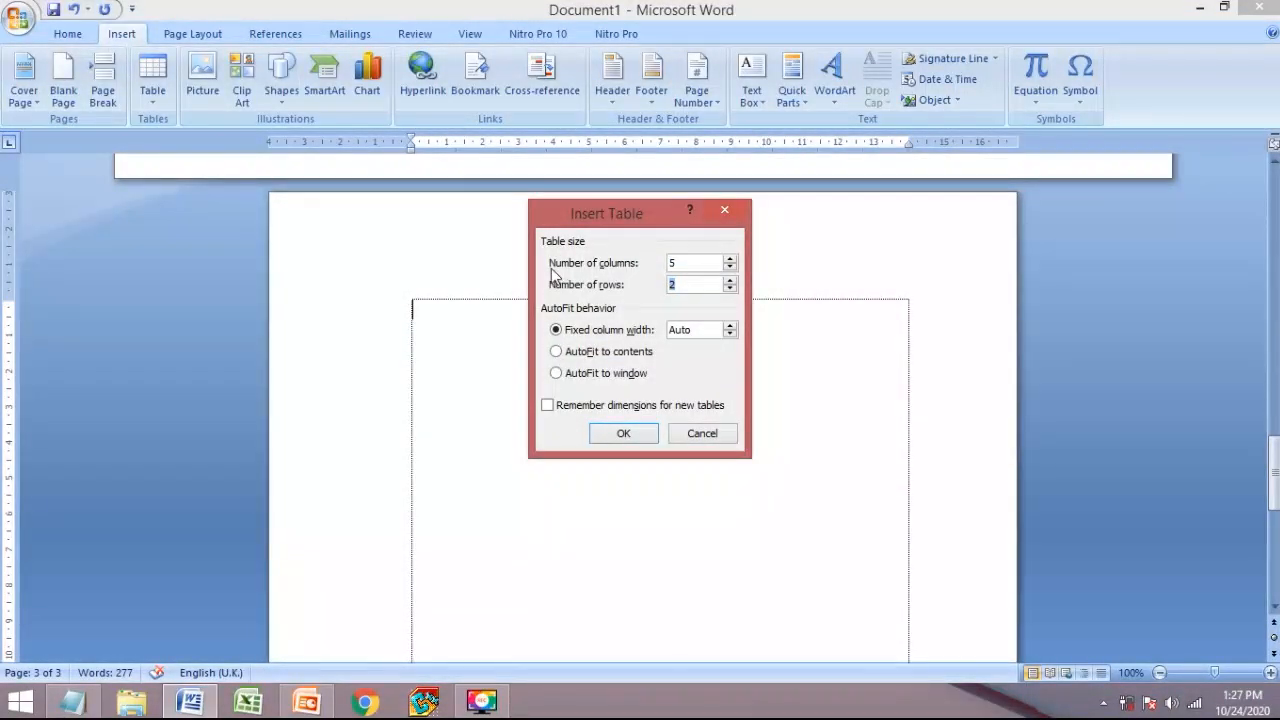
pyautogui.click(638, 437)
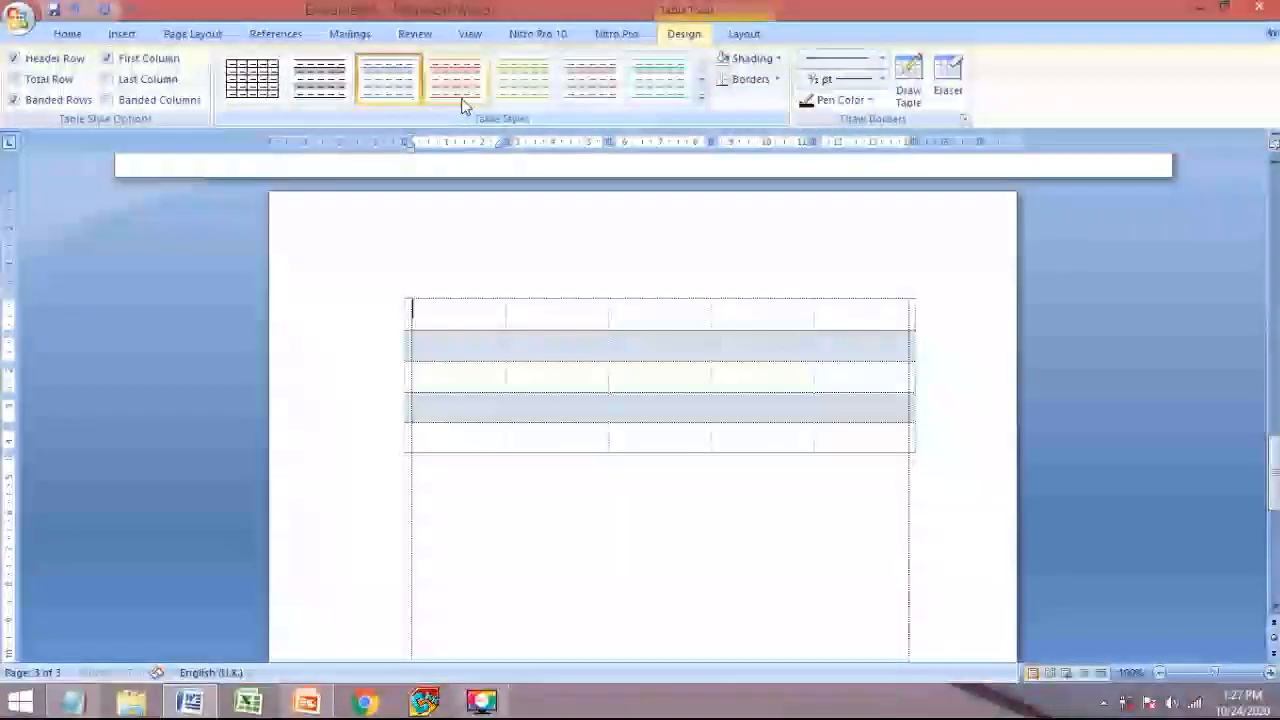
# - Apply the purple table style and move the cursor below the table
pyautogui.click(700, 107)
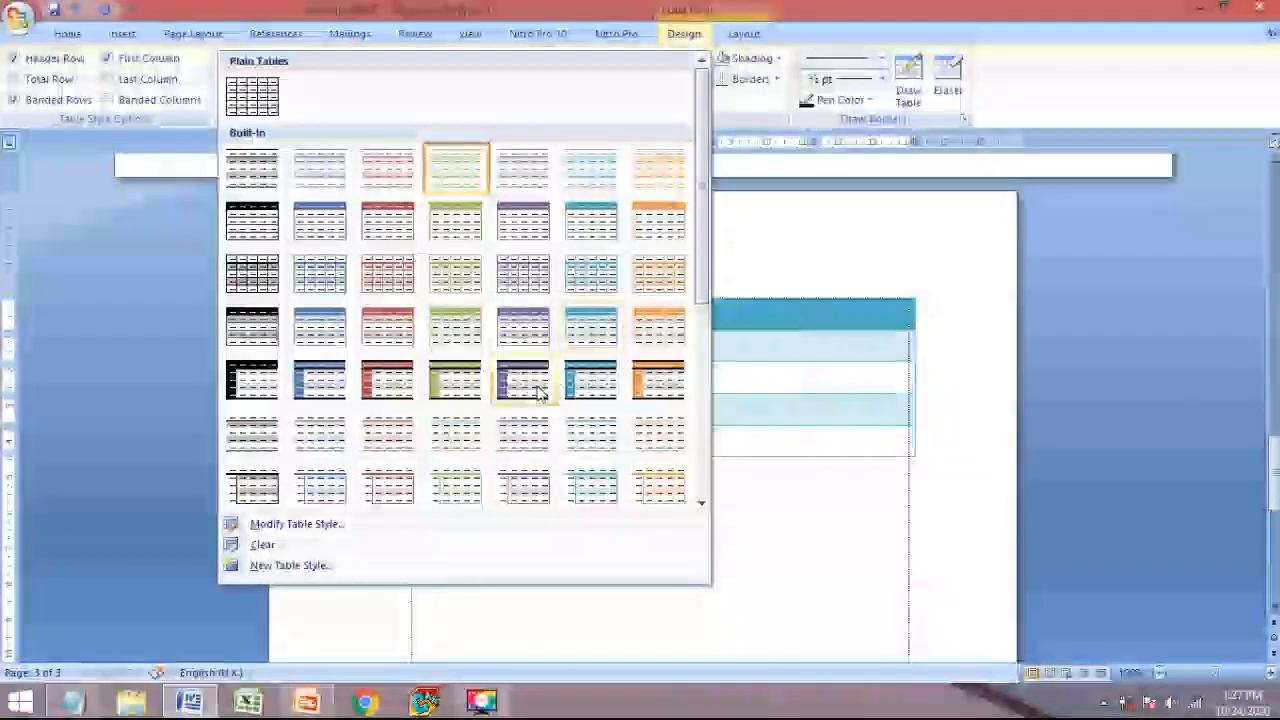
pyautogui.click(528, 380)
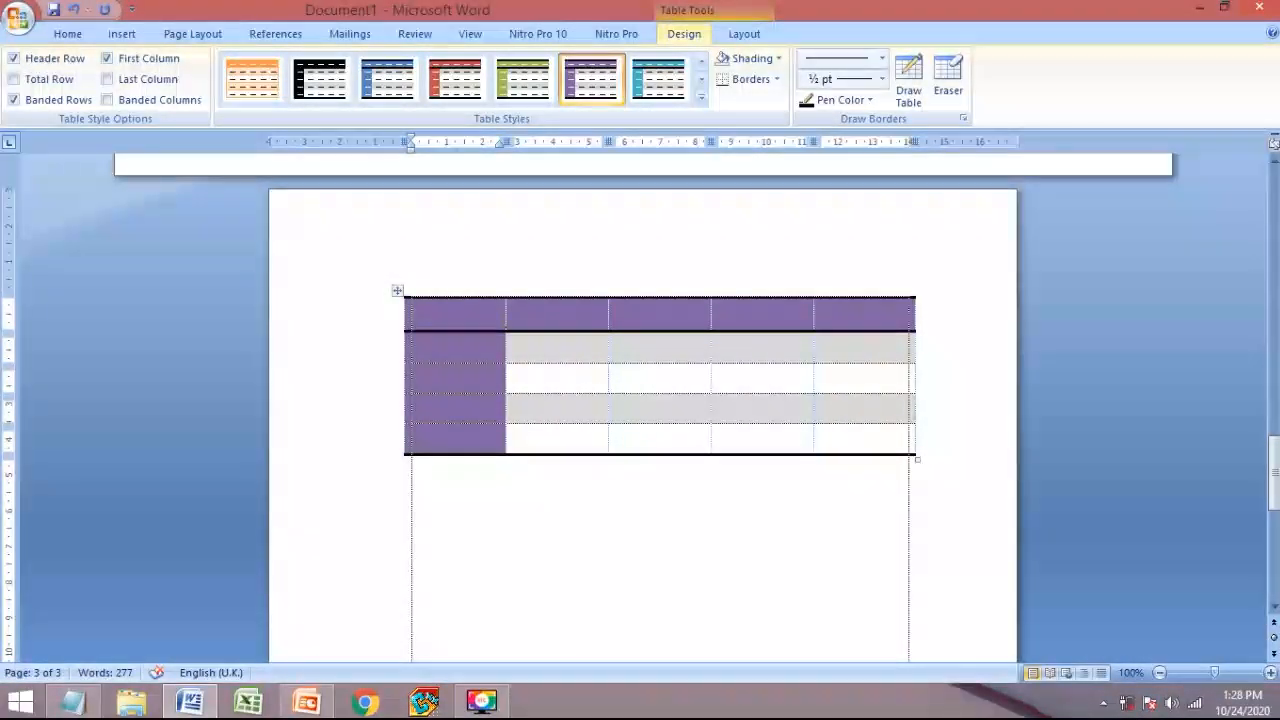
pyautogui.click(491, 494)
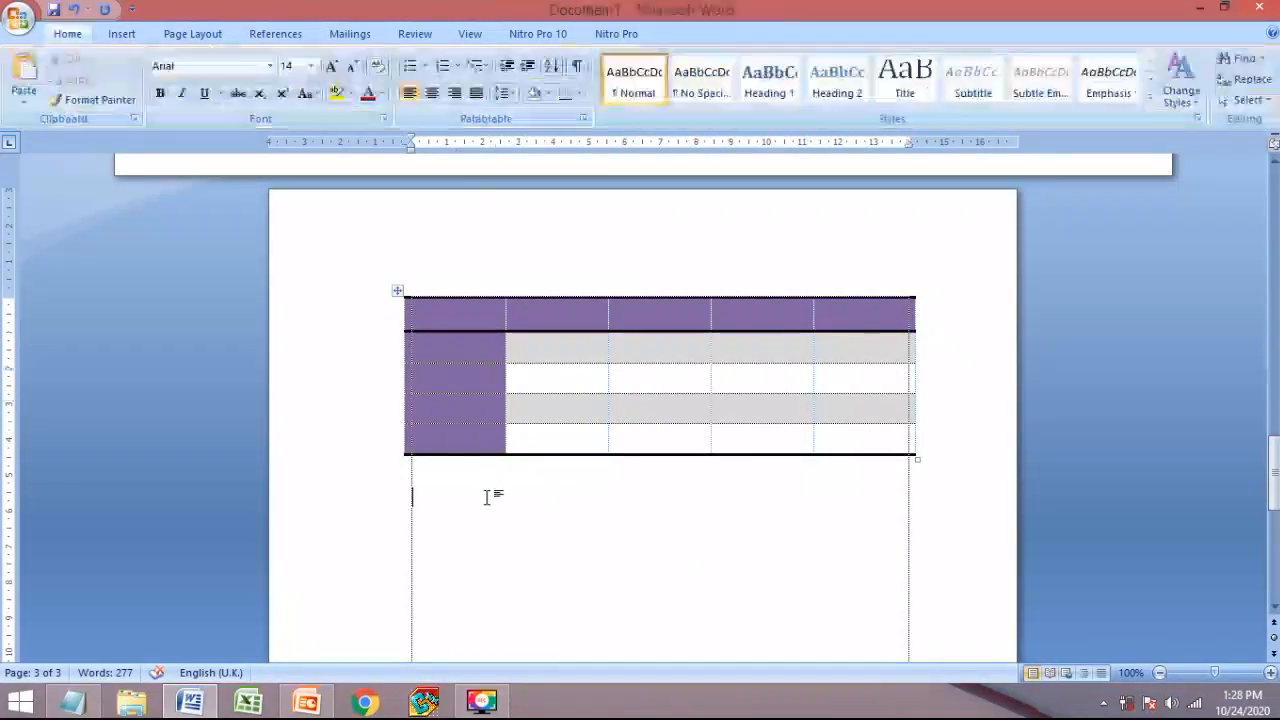
# - Check the PowerPoint requirements slide, then place the cursor after 'dan informasi.' on page 1
pyautogui.click(316, 703)
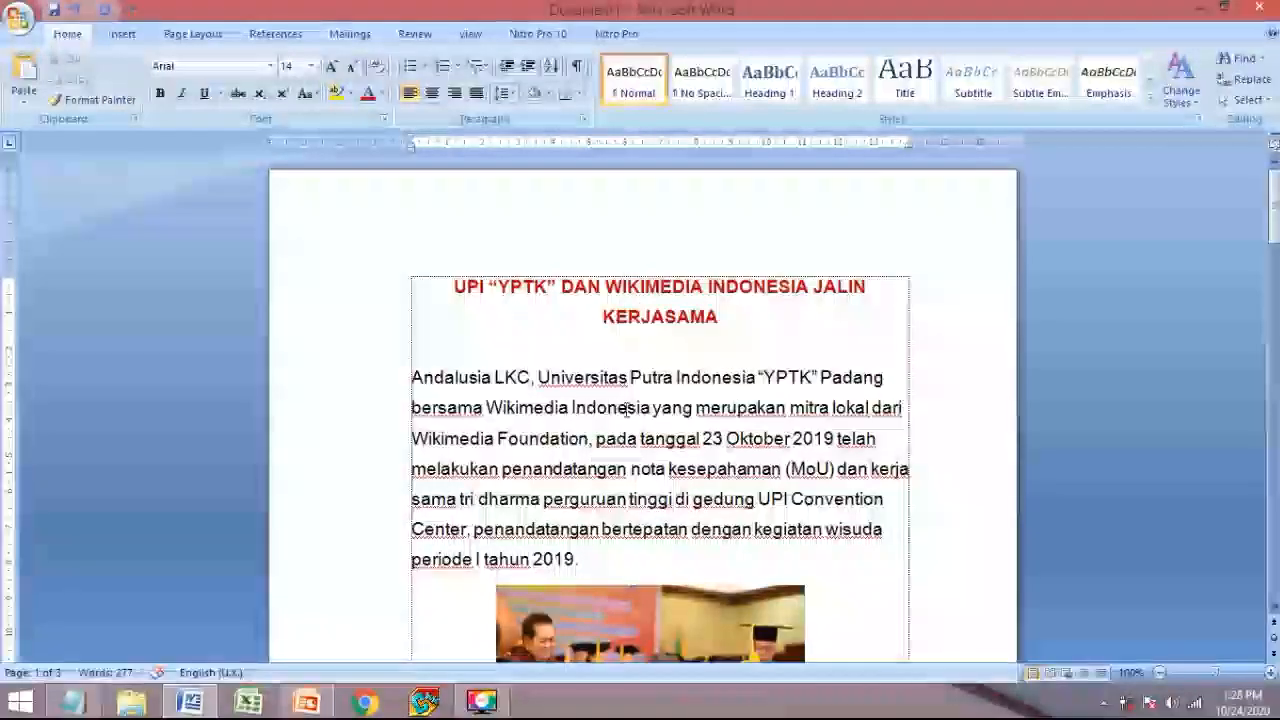
pyautogui.scroll(-10, 608, 402)
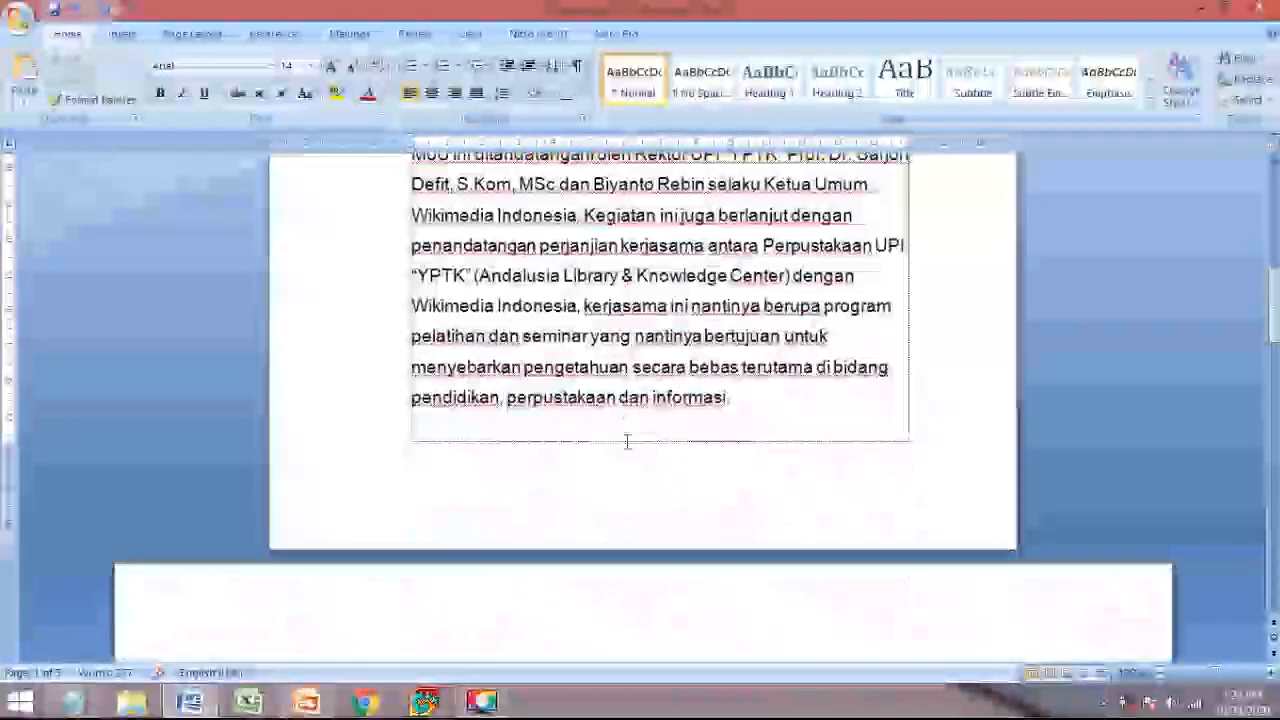
pyautogui.click(826, 393)
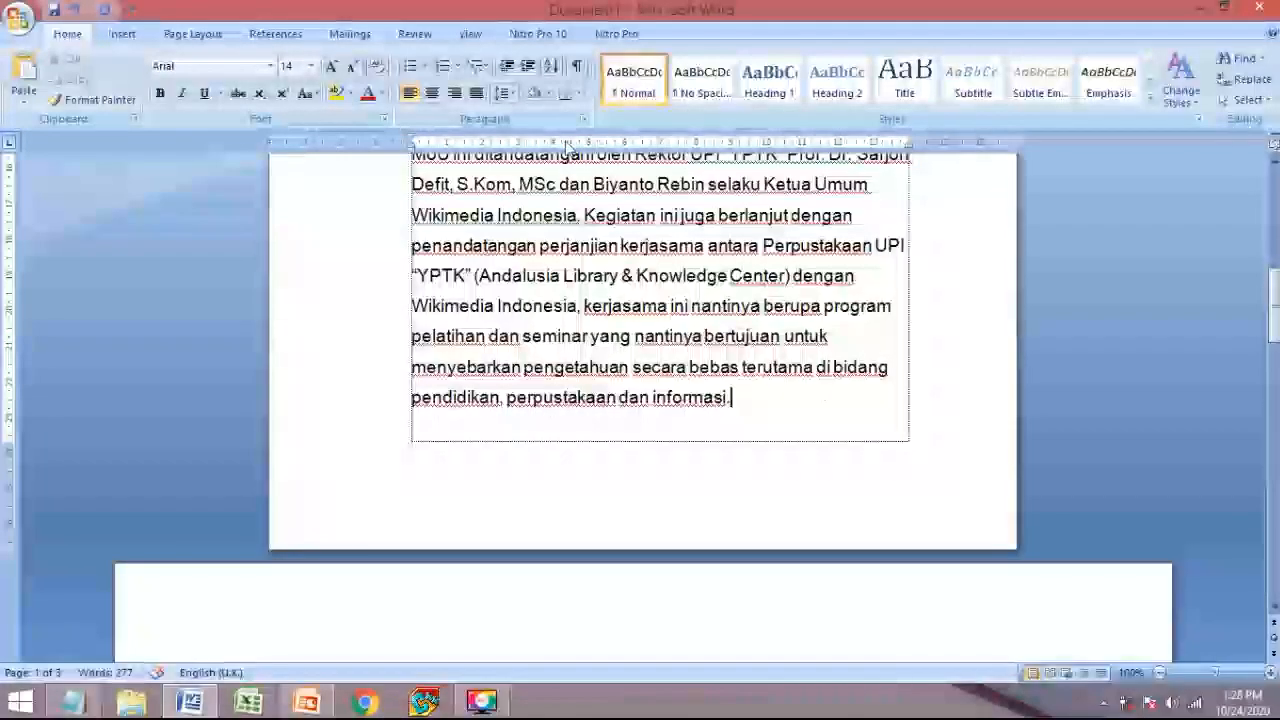
pyautogui.click(121, 34)
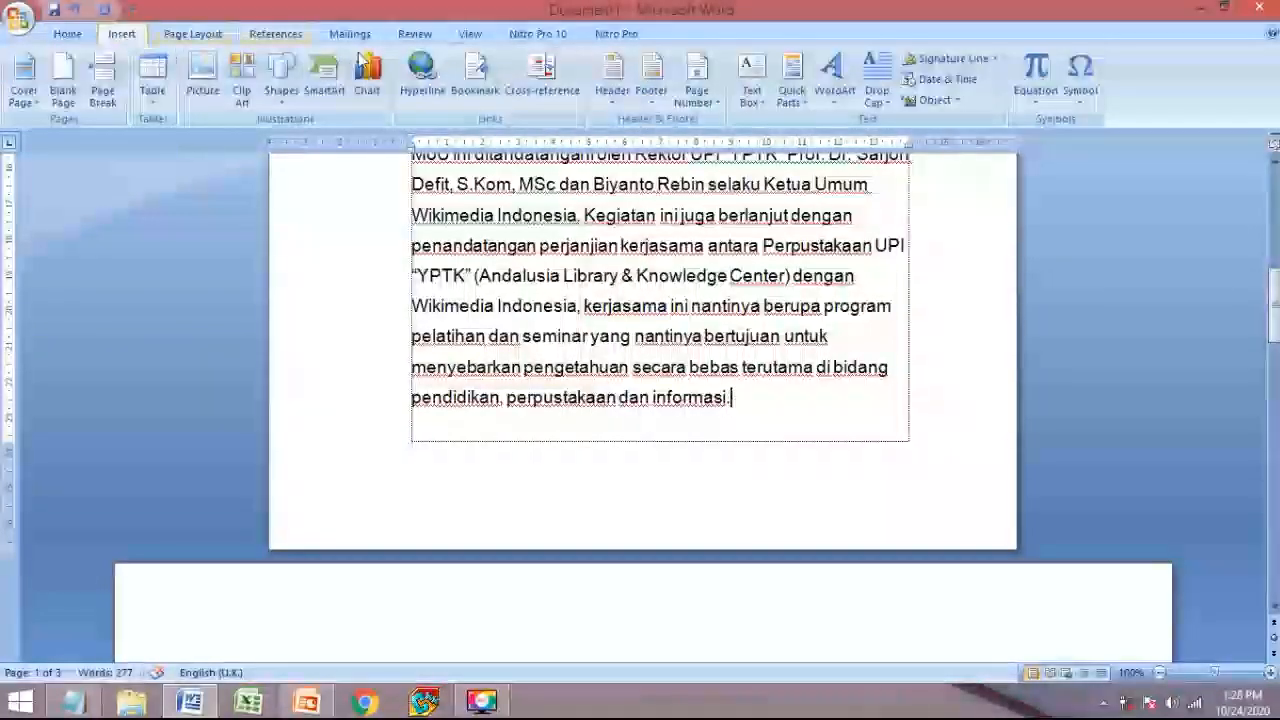
pyautogui.click(719, 110)
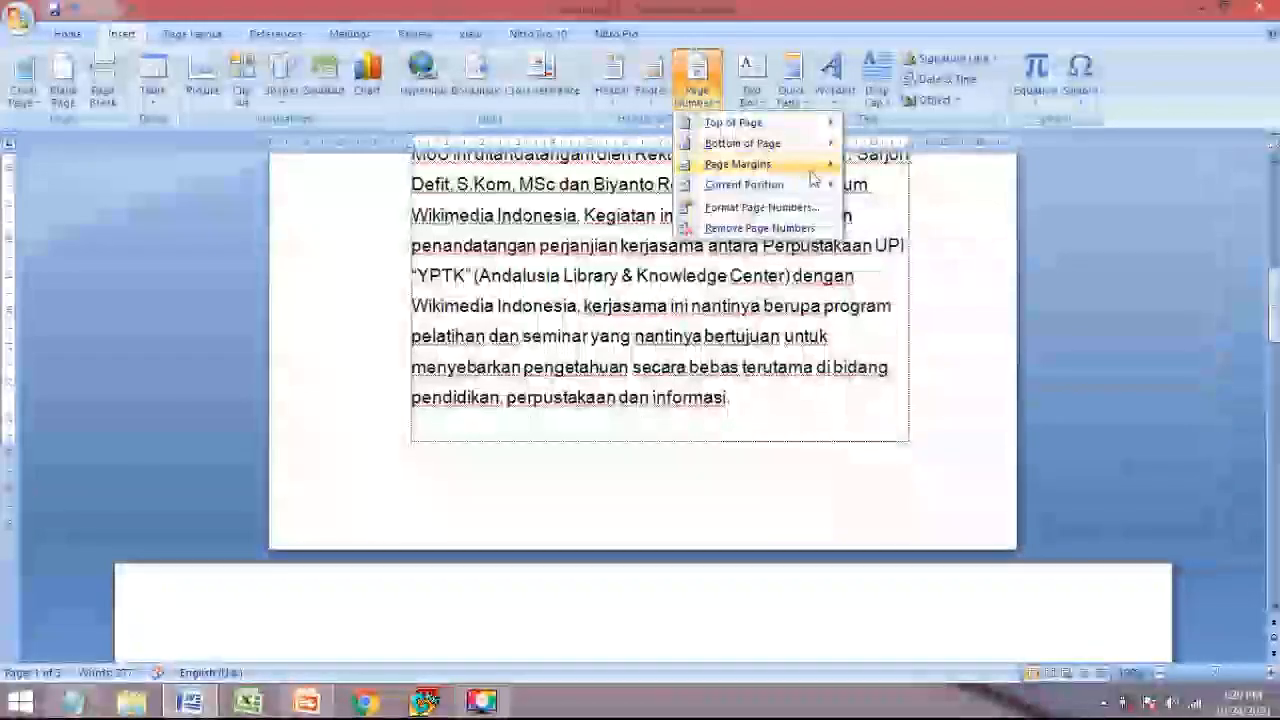
pyautogui.moveTo(760, 143)
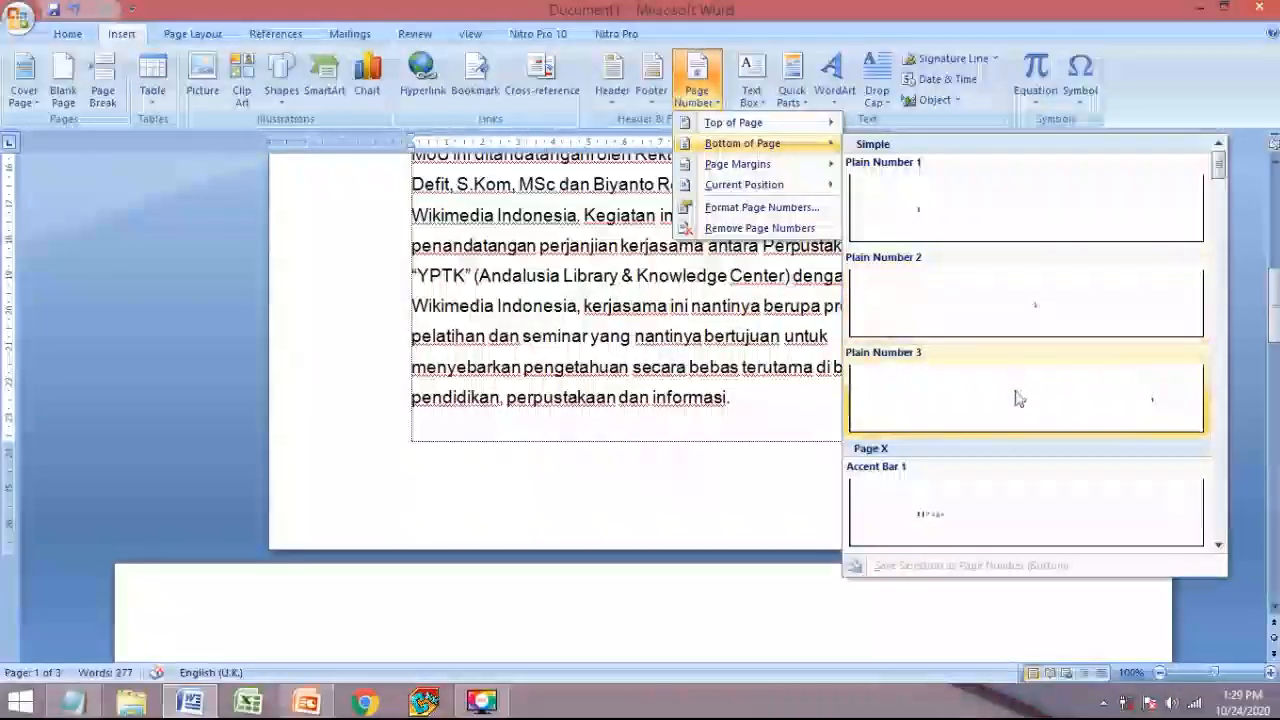
pyautogui.click(1020, 420)
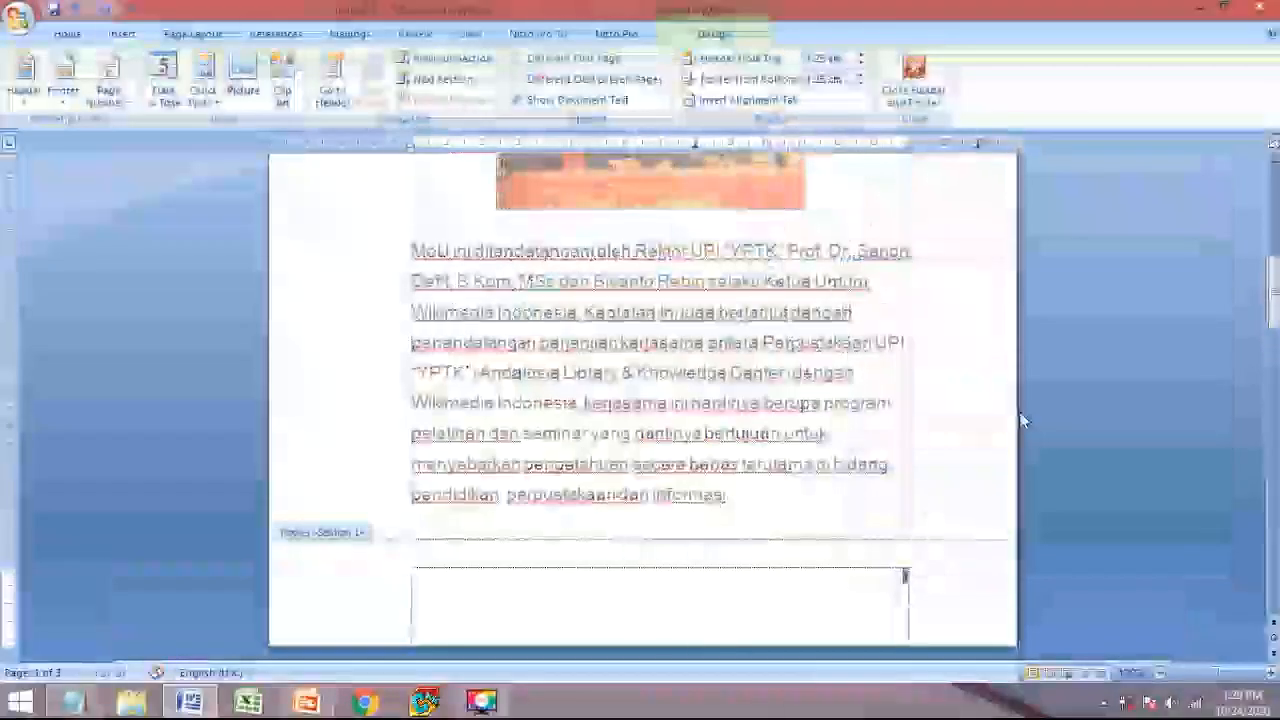
pyautogui.scroll(-15, 905, 588)
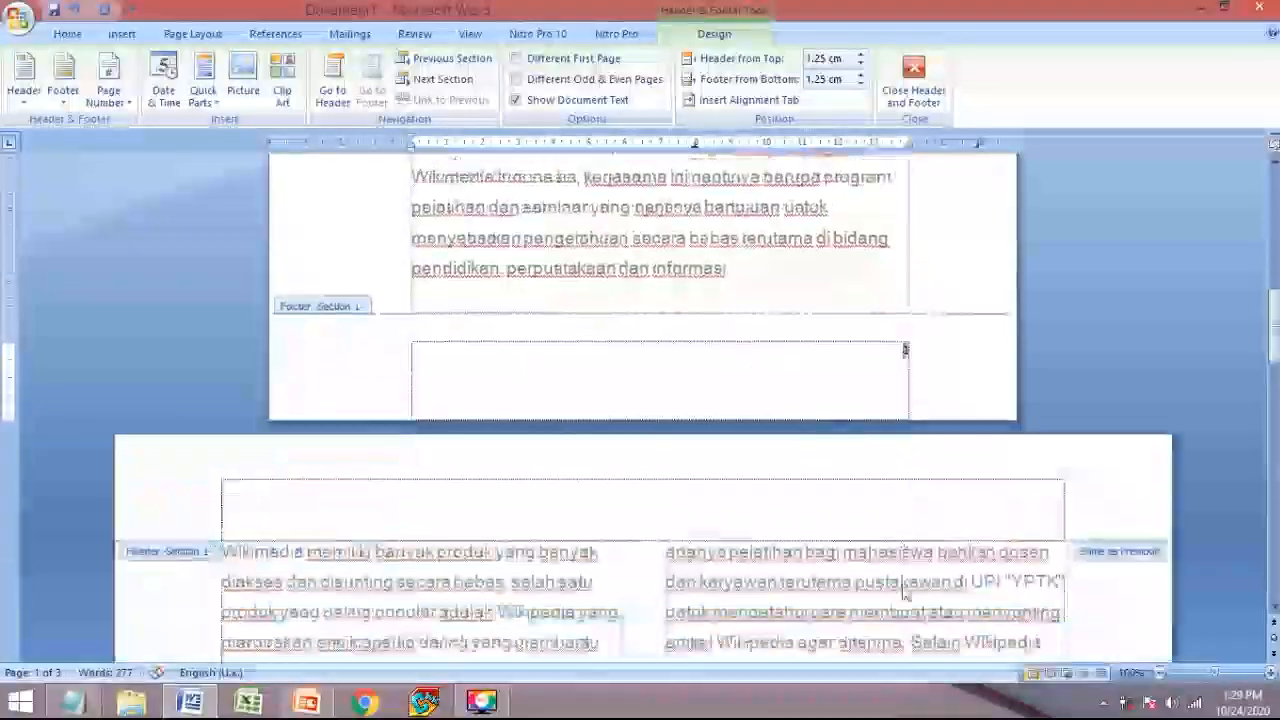
pyautogui.scroll(-15, 1048, 494)
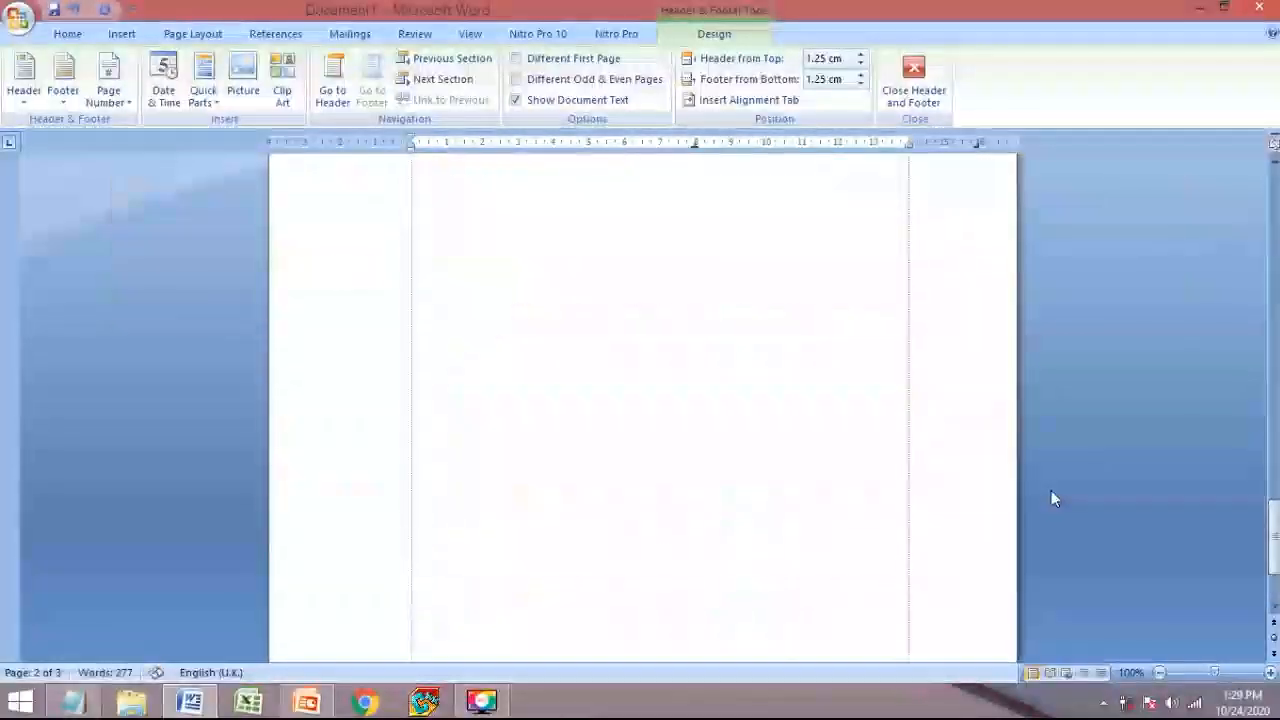
pyautogui.scroll(15, 868, 555)
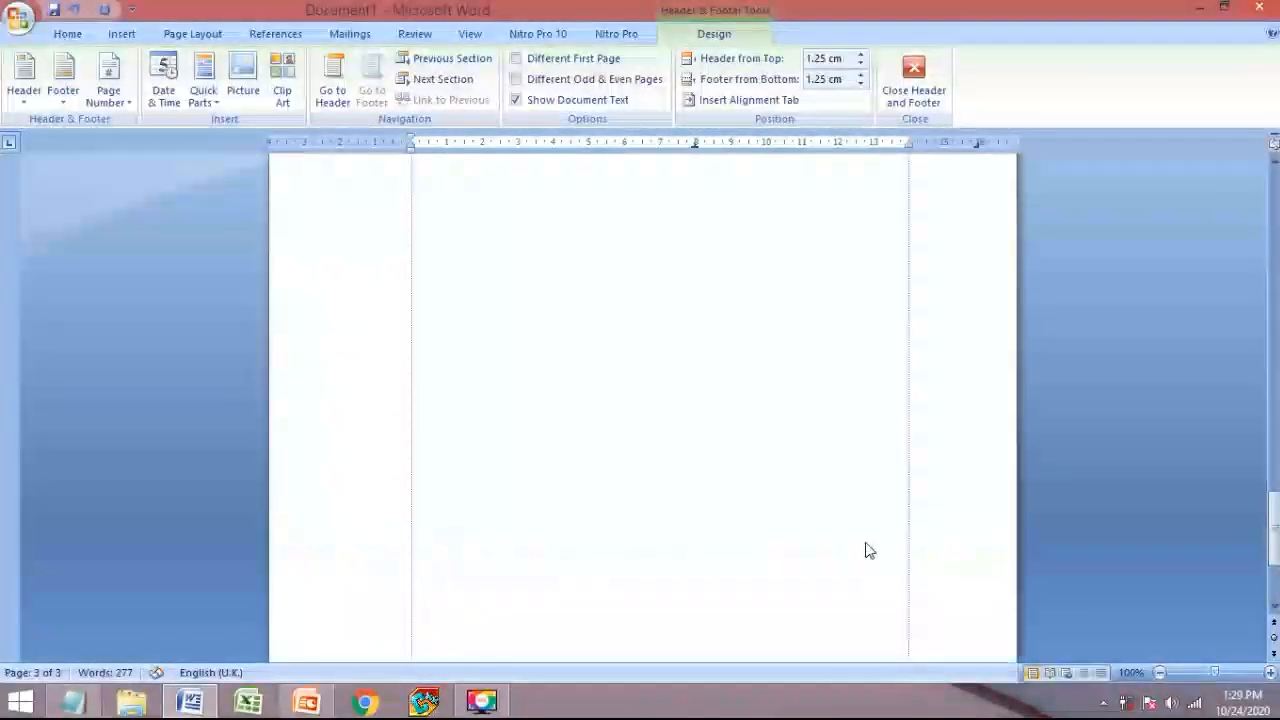
pyautogui.scroll(12, 866, 549)
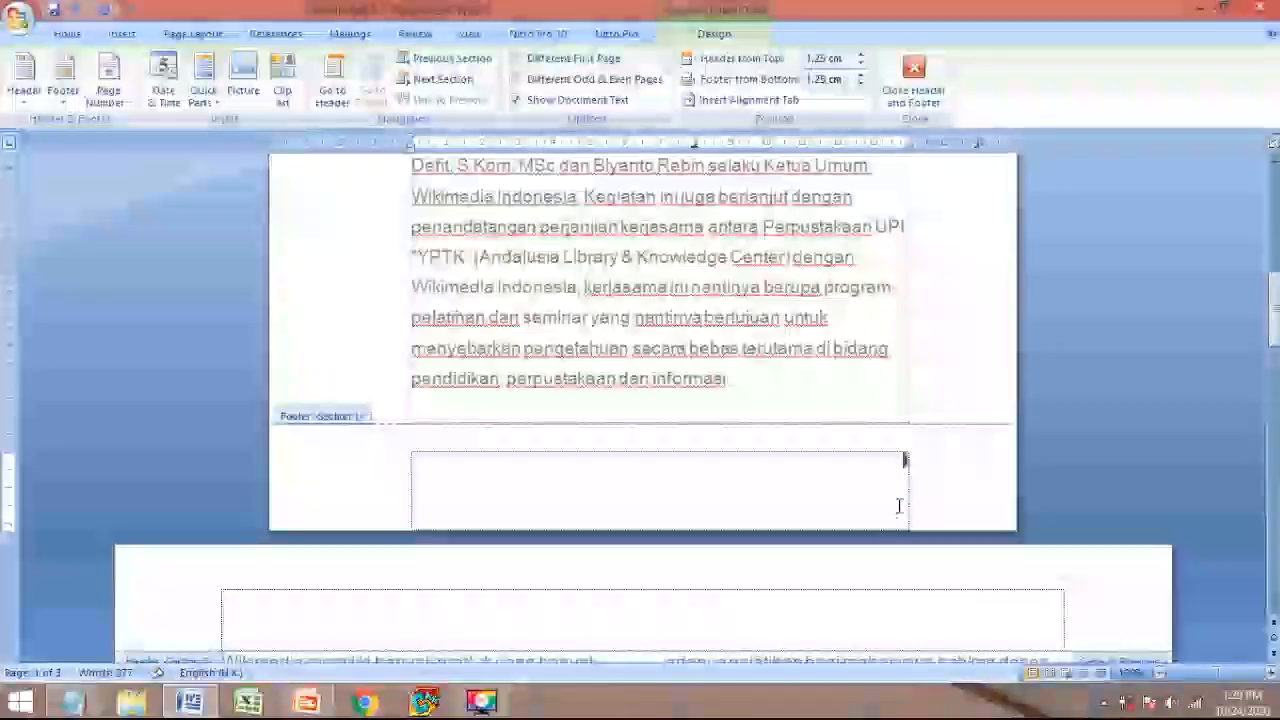
pyautogui.scroll(-8, 897, 505)
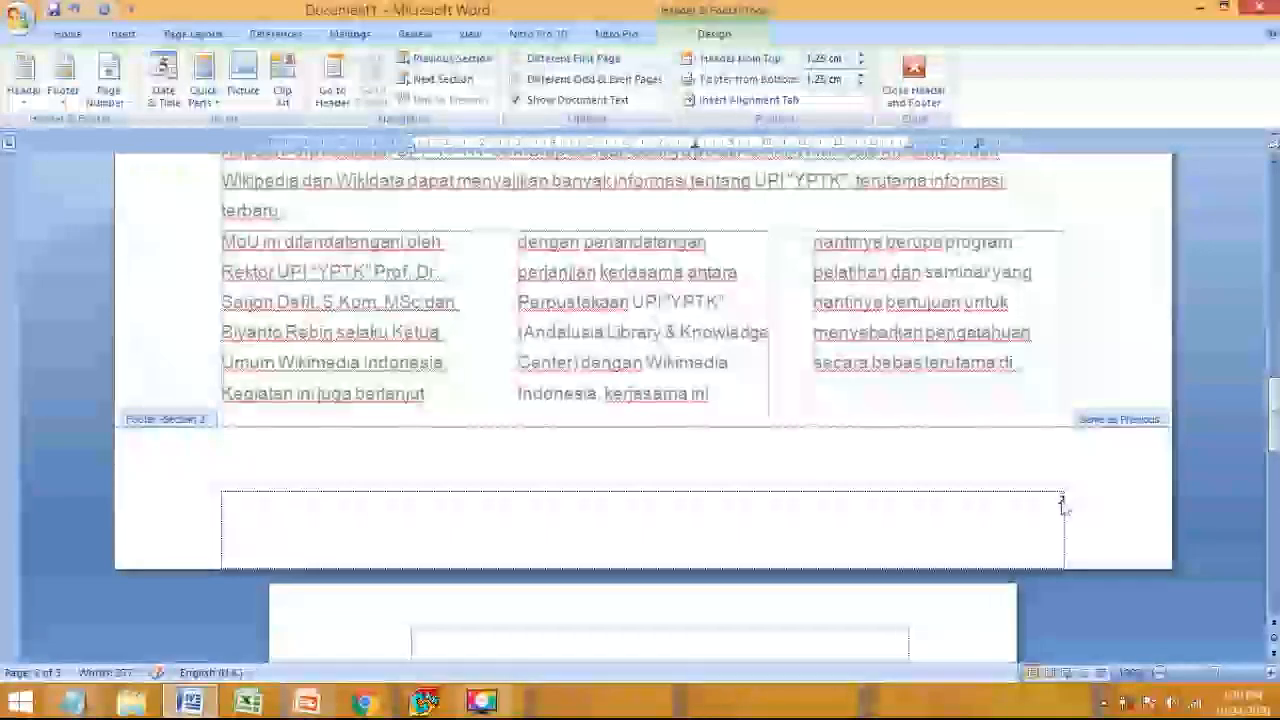
pyautogui.scroll(8, 1075, 511)
pyautogui.scroll(-9, 1073, 503)
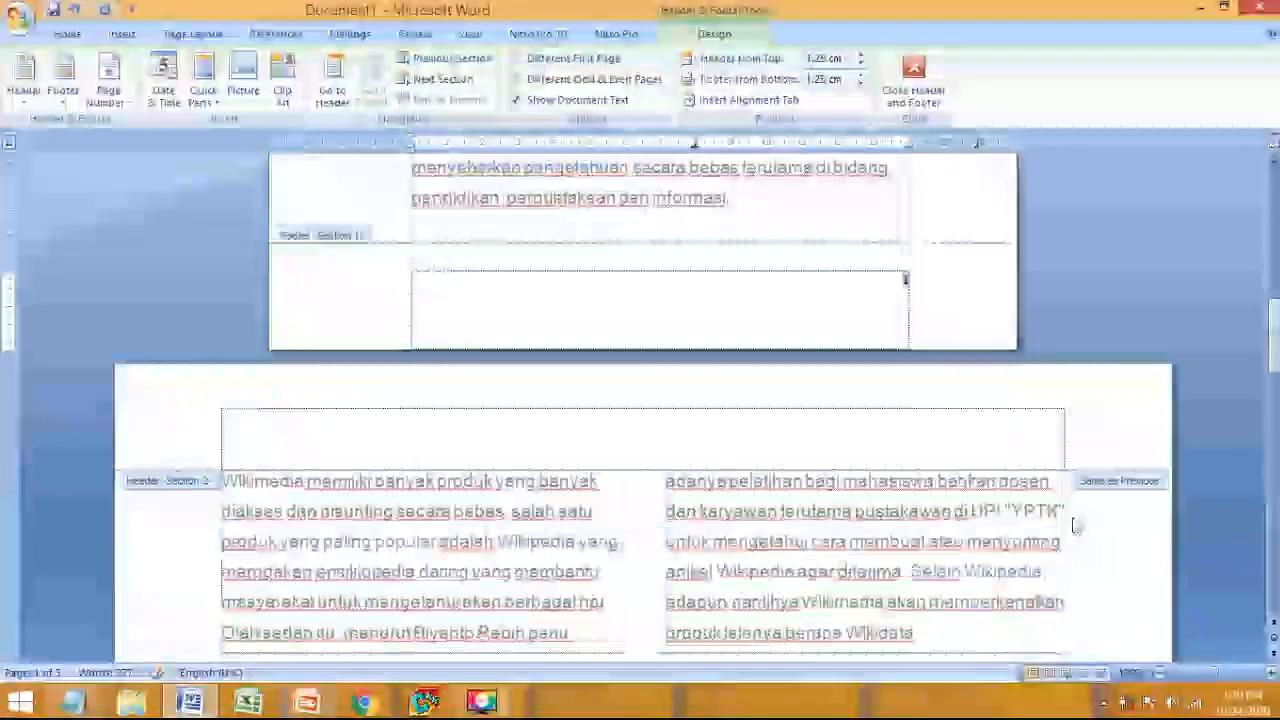
pyautogui.scroll(5, 1073, 514)
pyautogui.scroll(4, 1075, 518)
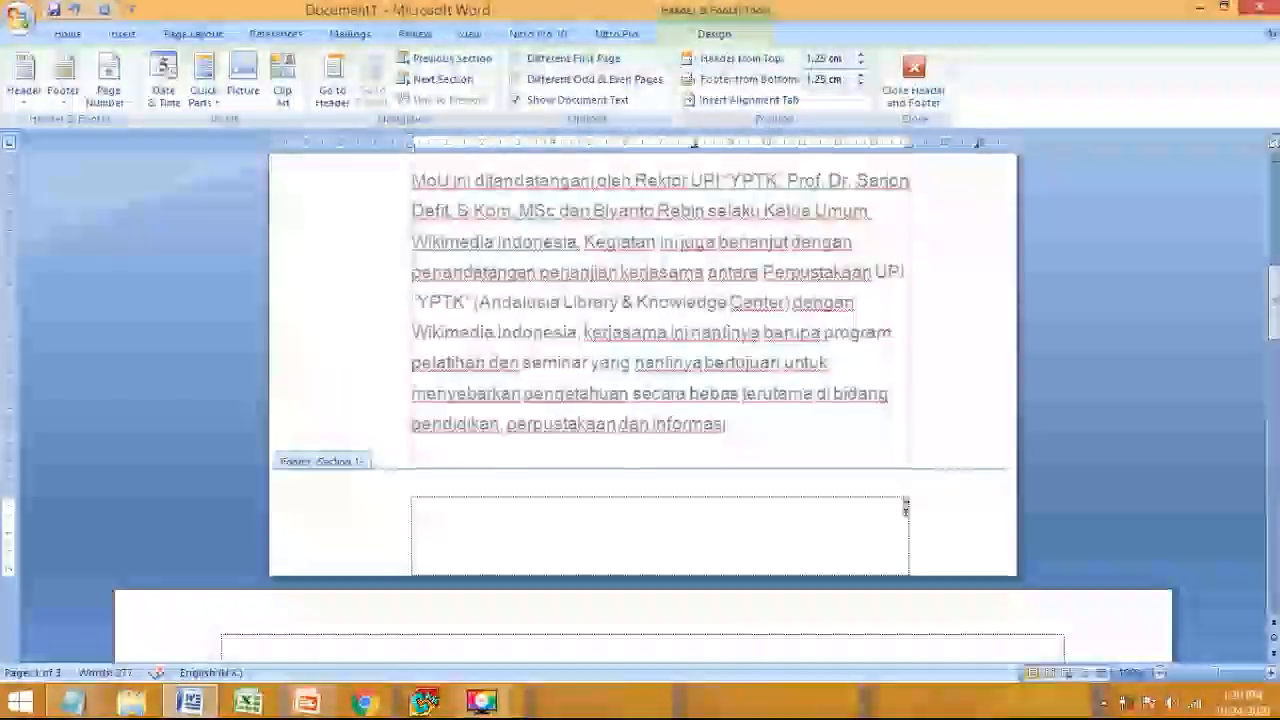
pyautogui.click(897, 509)
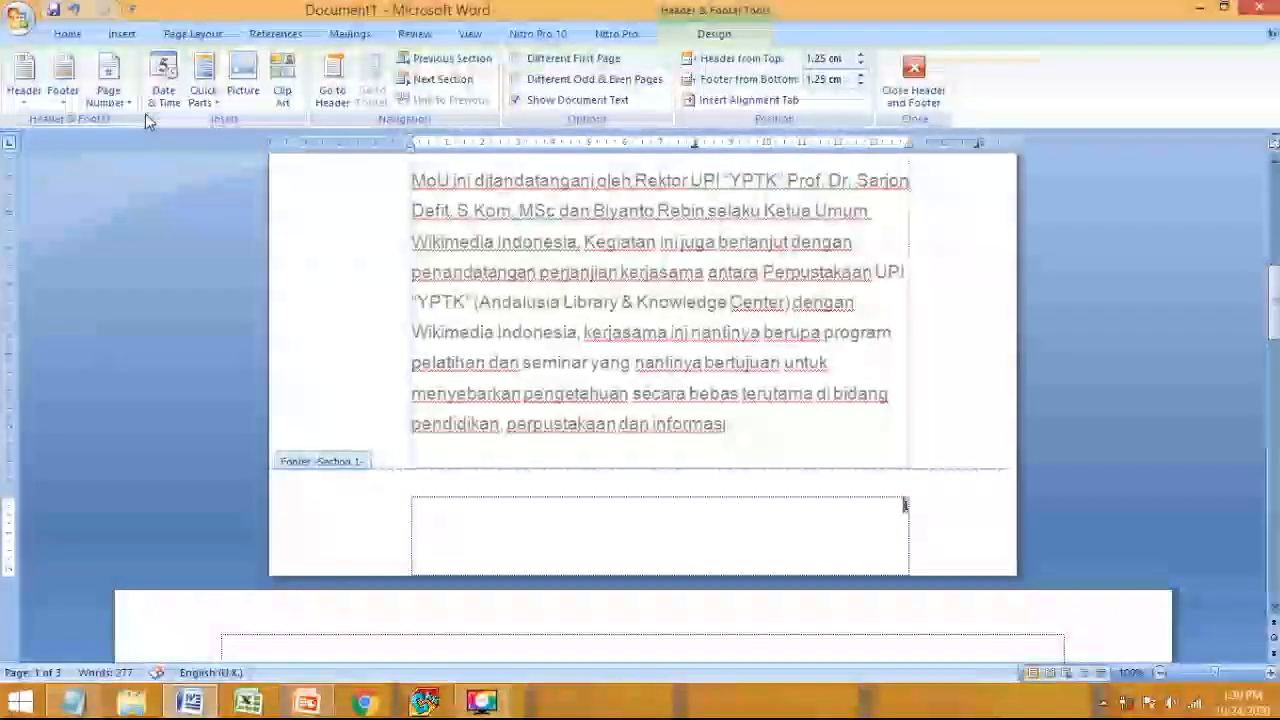
# - Format section 1's page numbers as lowercase Roman numerals i, ii, iii
pyautogui.click(108, 80)
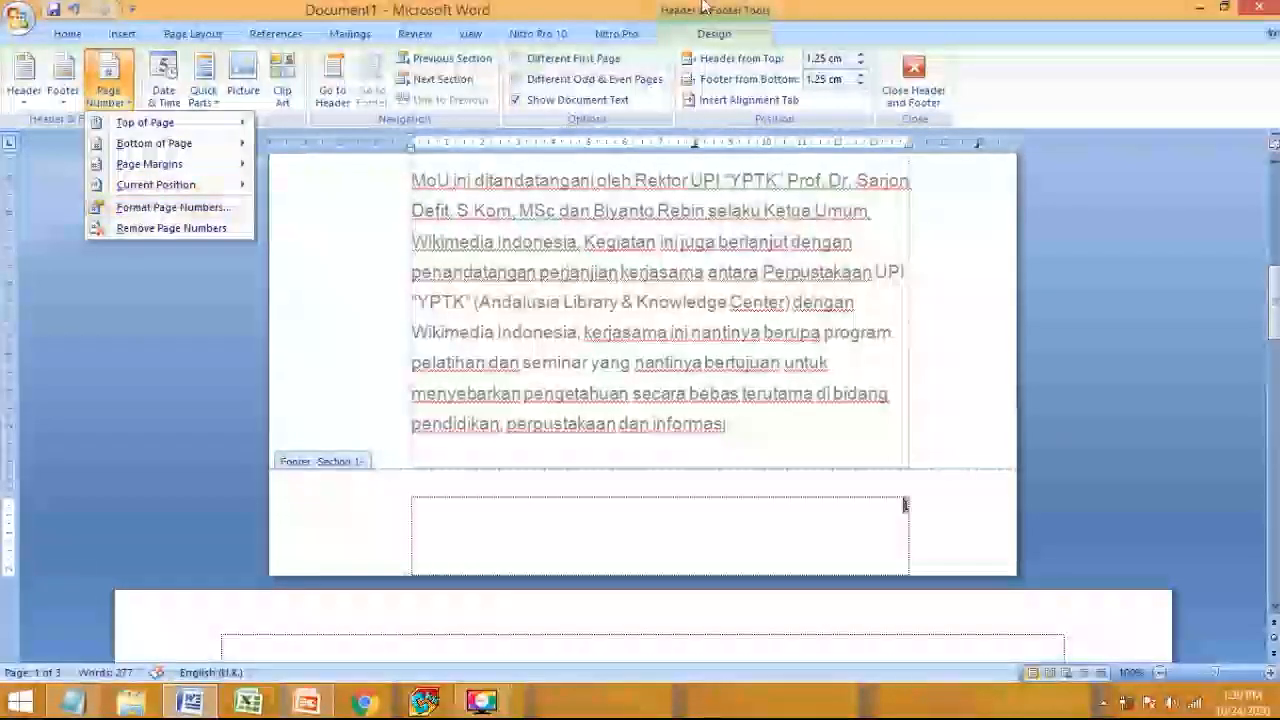
pyautogui.click(216, 210)
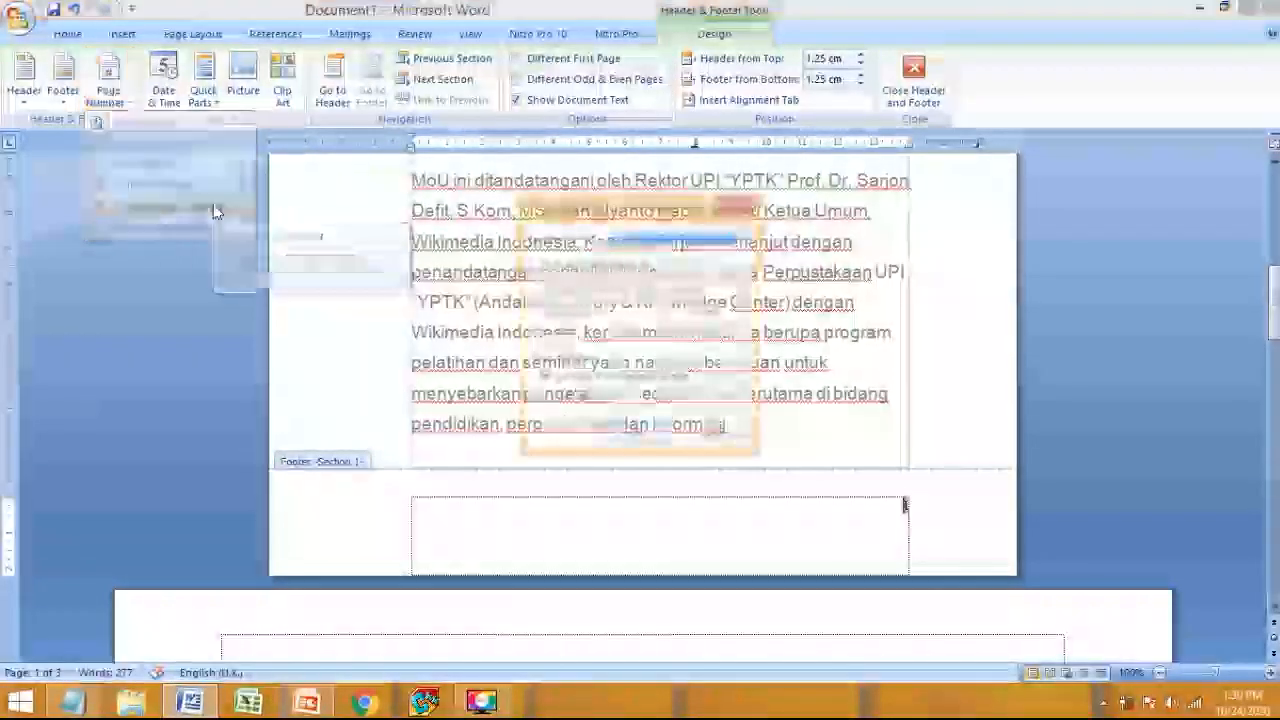
pyautogui.click(719, 242)
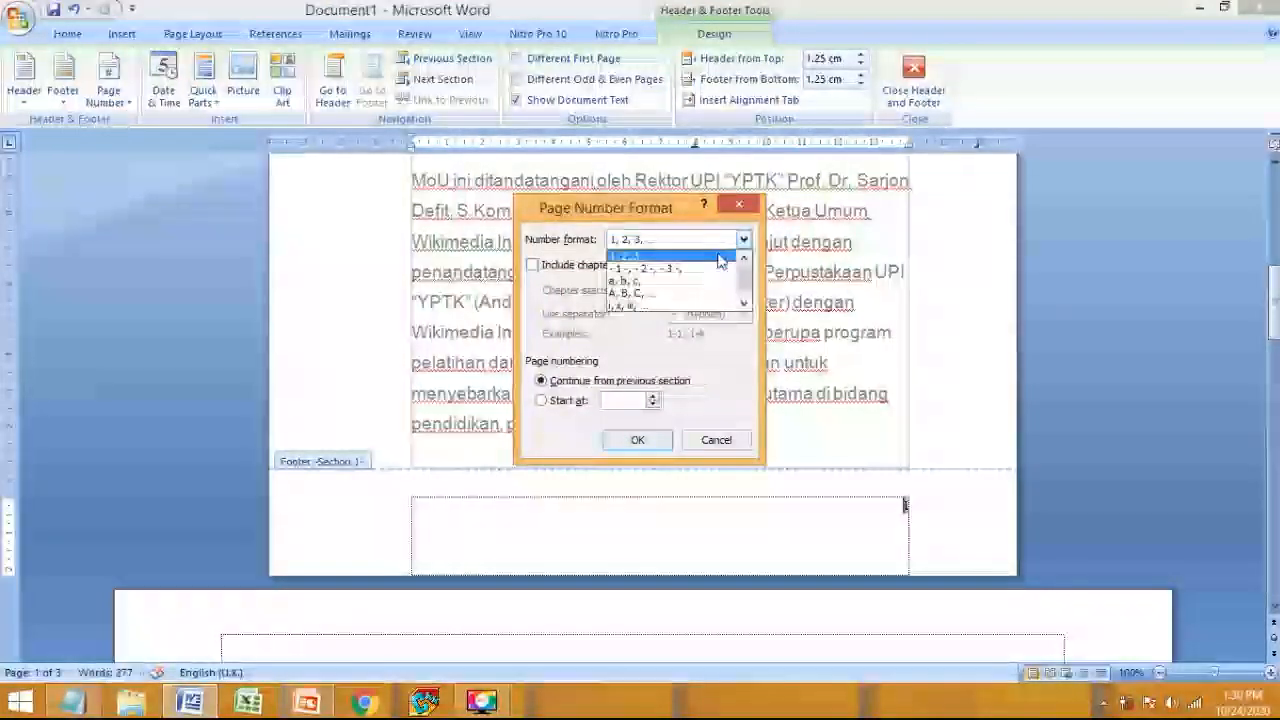
pyautogui.click(678, 307)
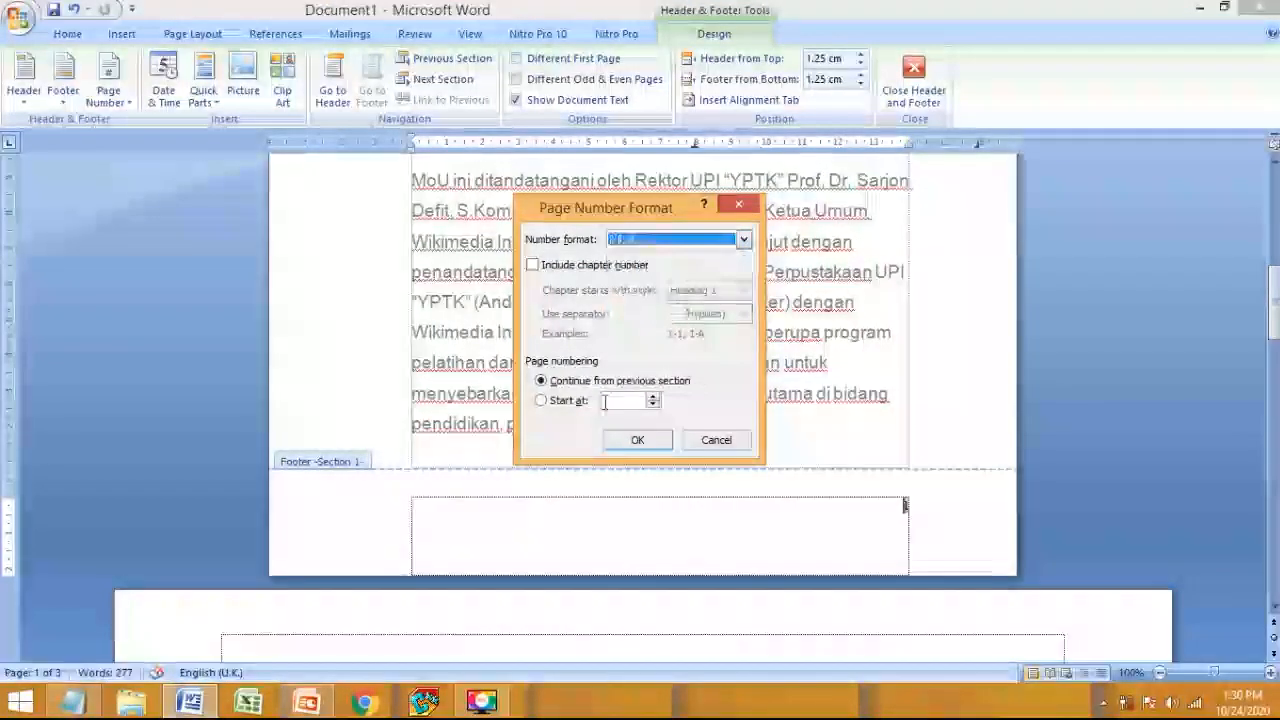
pyautogui.click(630, 441)
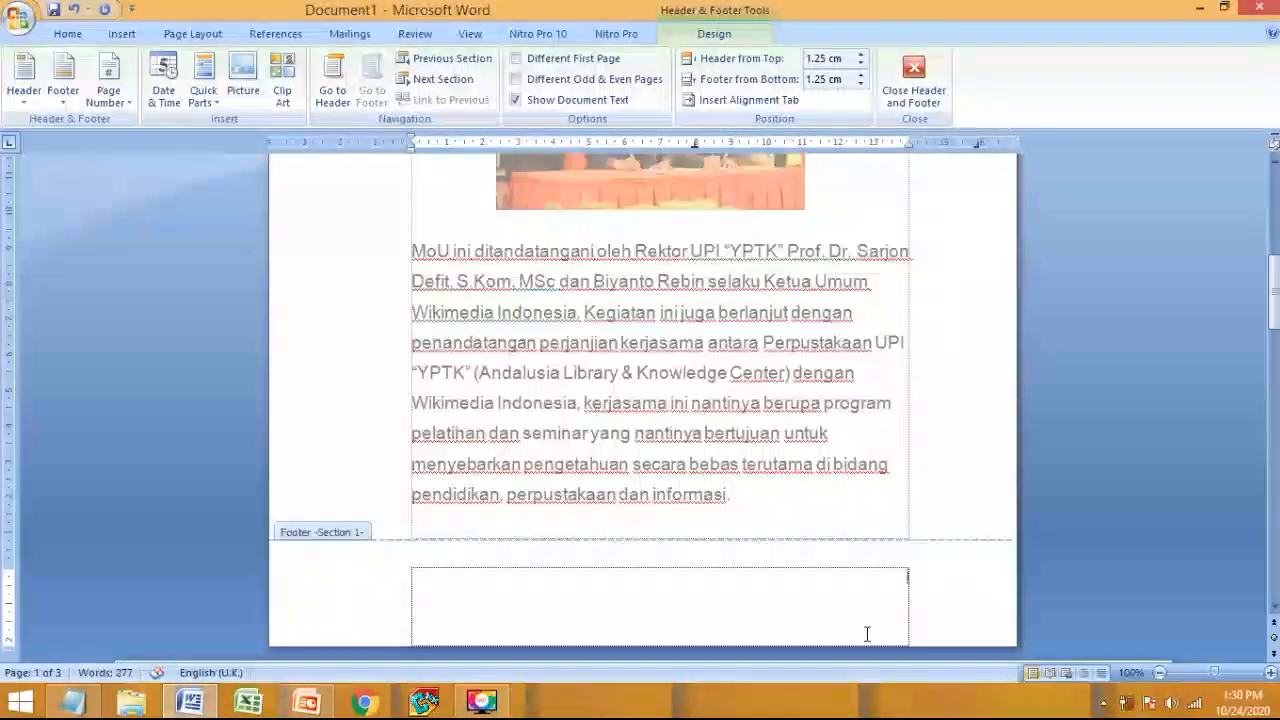
# - Select the page number 2 in page 2's footer
pyautogui.scroll(-15, 865, 586)
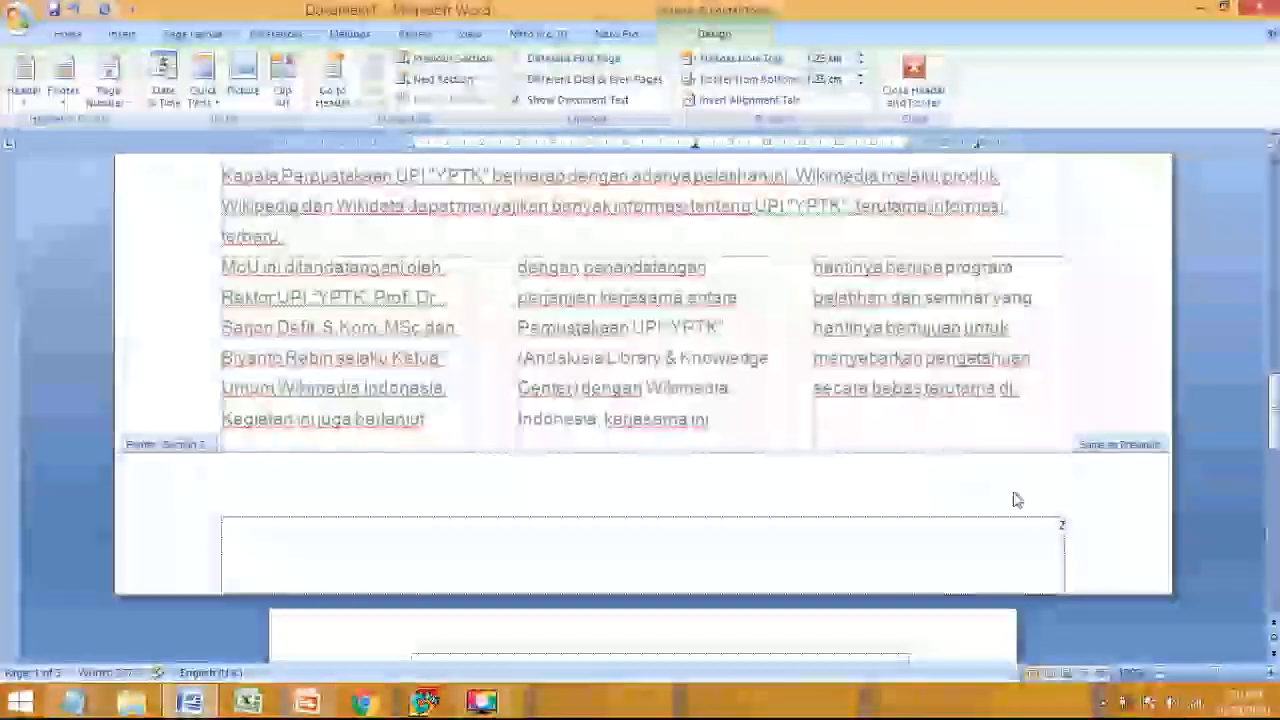
pyautogui.scroll(-3, 1074, 443)
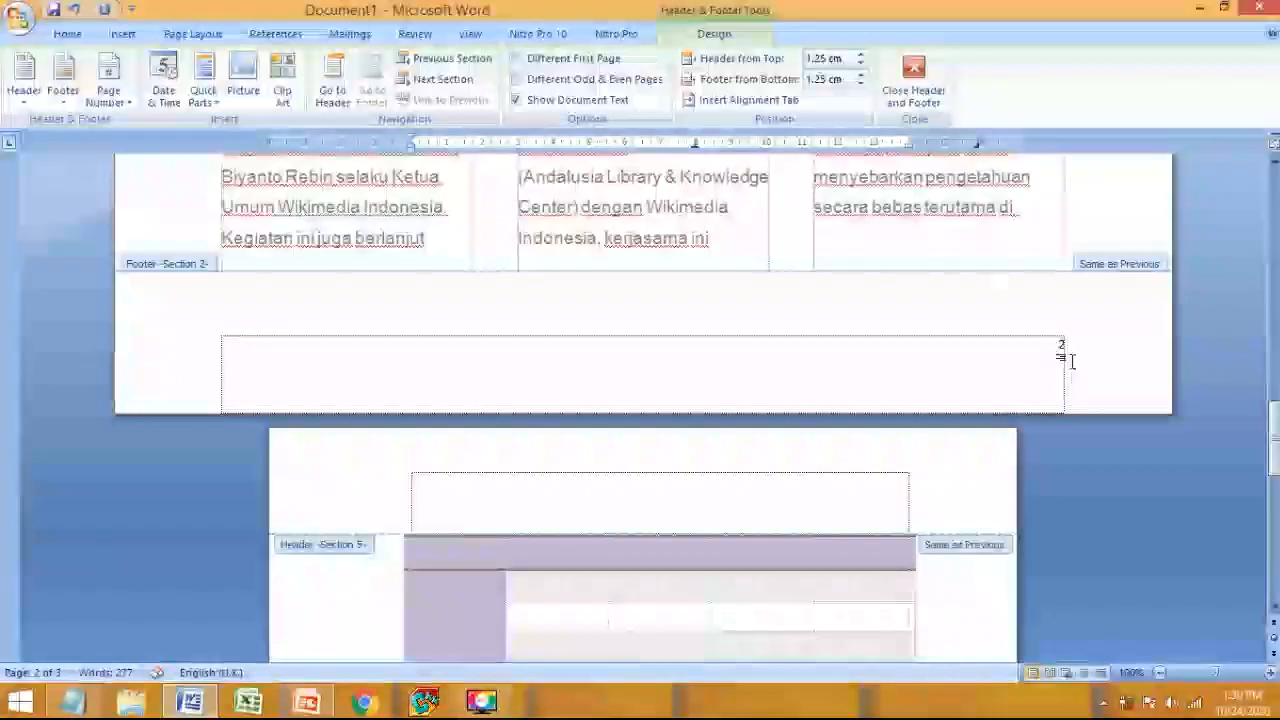
pyautogui.click(1060, 345)
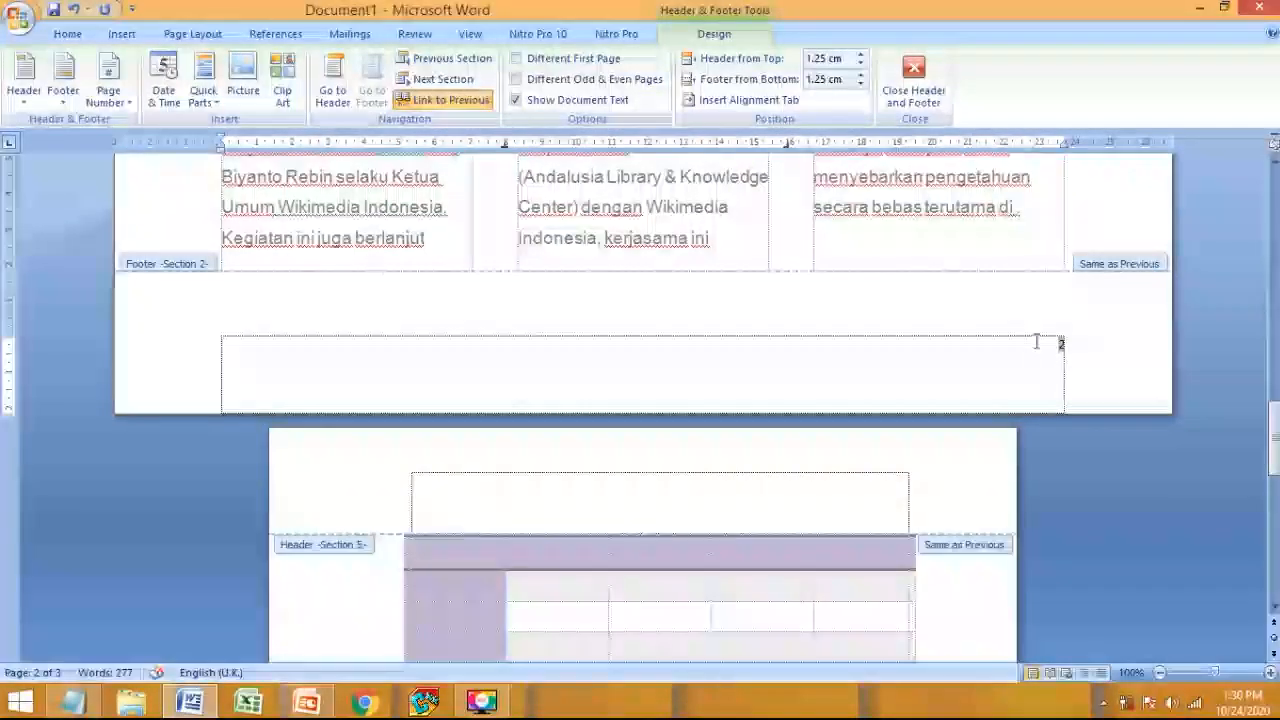
pyautogui.scroll(15, 1010, 370)
pyautogui.scroll(-15, 977, 366)
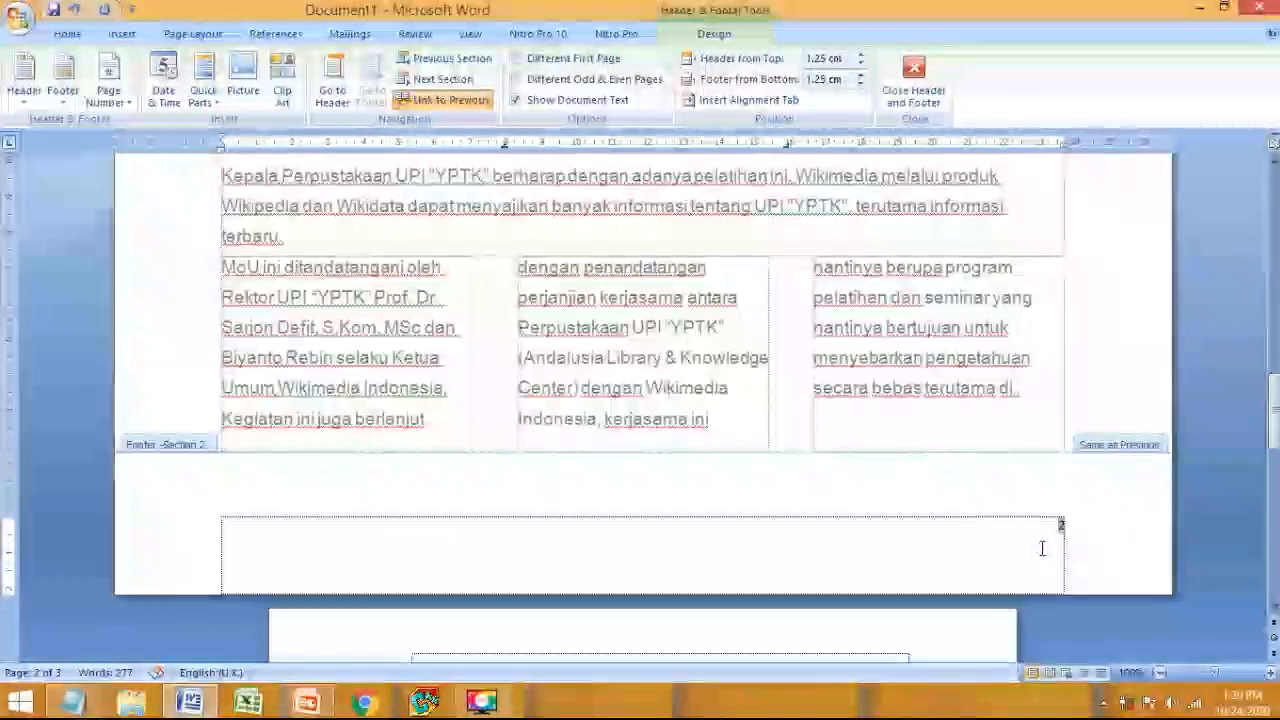
pyautogui.scroll(15, 1047, 542)
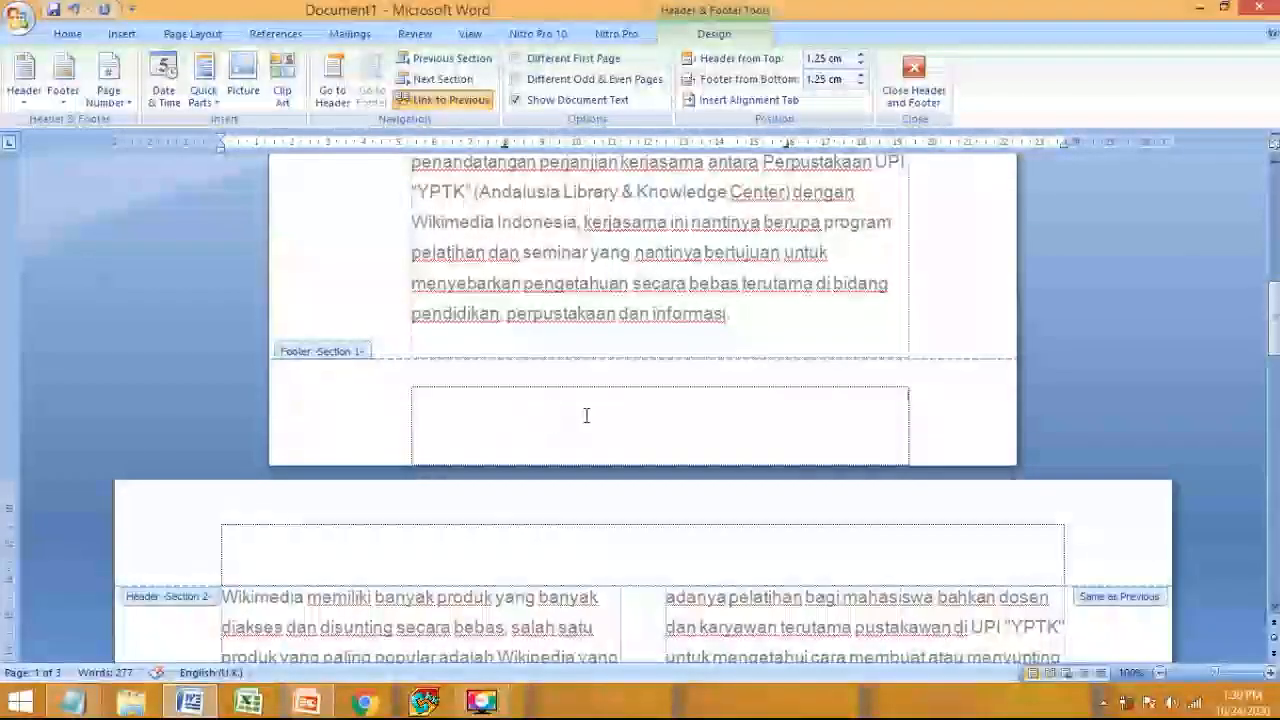
pyautogui.scroll(-15, 587, 415)
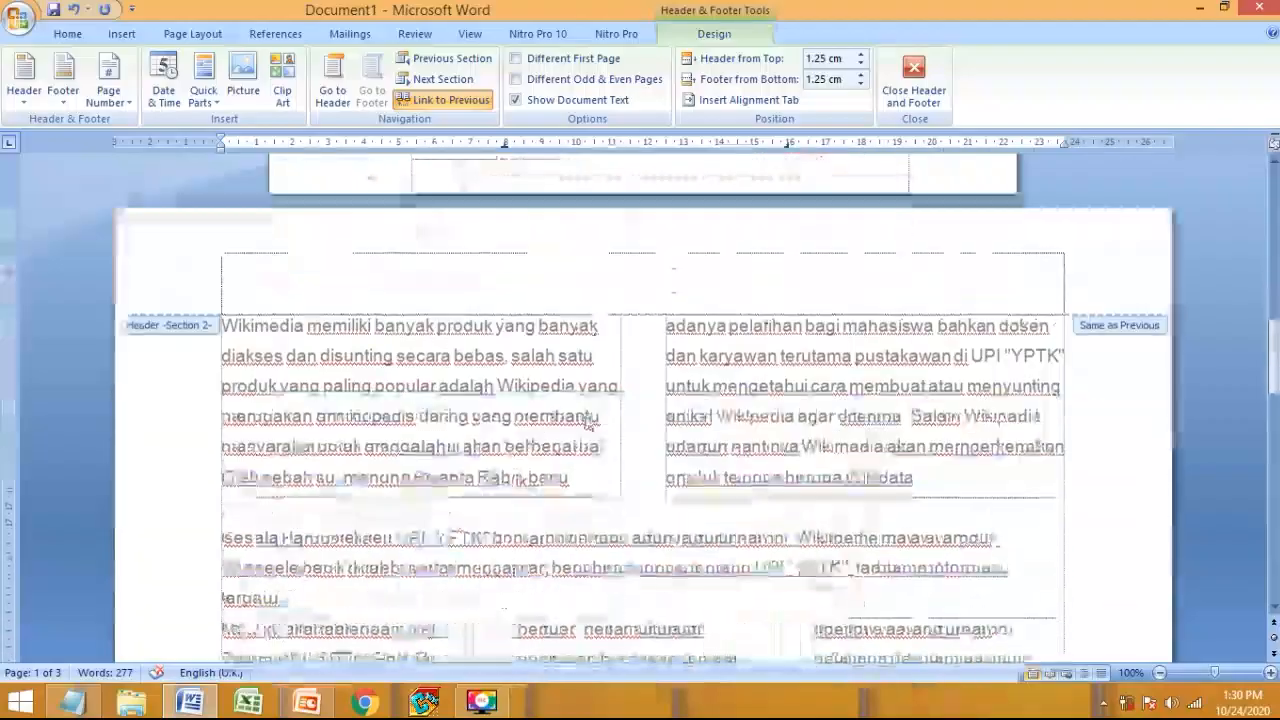
pyautogui.scroll(-10, 1070, 500)
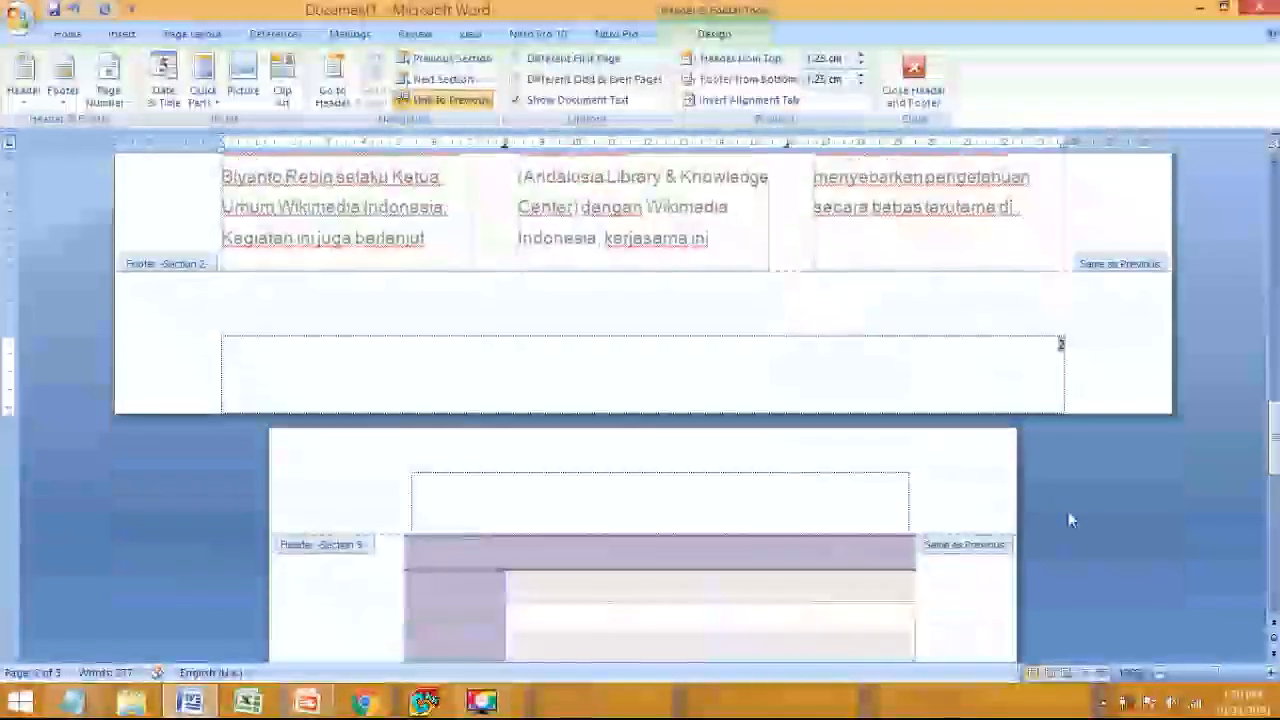
pyautogui.scroll(10, 1073, 485)
pyautogui.click(1053, 559)
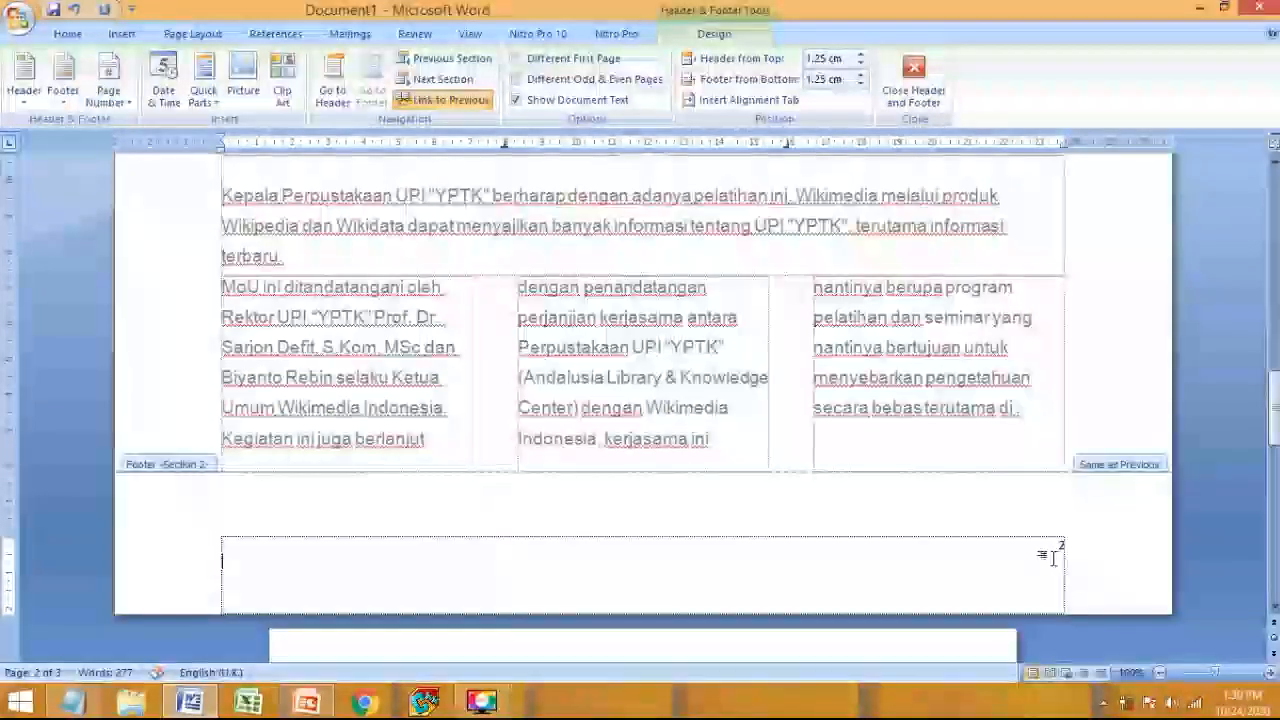
pyautogui.moveTo(1068, 545); pyautogui.dragTo(1057, 545)
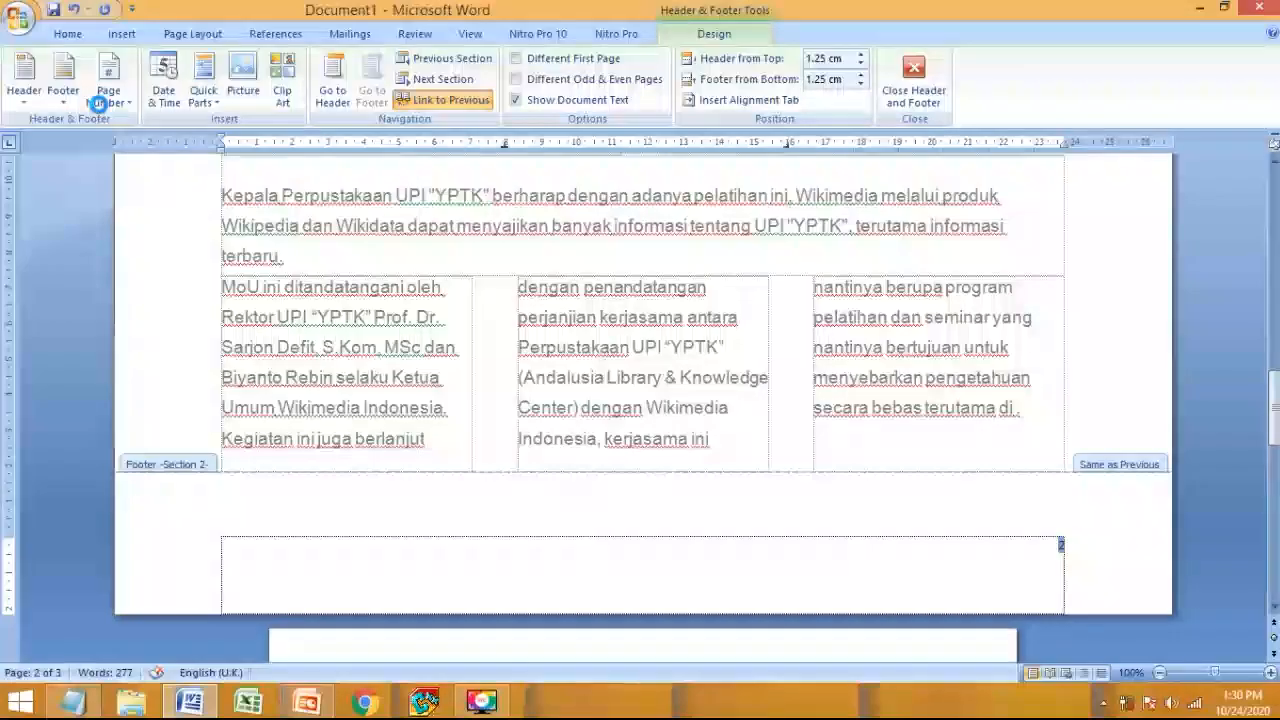
# - Give section 2 lowercase i, ii, iii page numbers that start over
pyautogui.click(103, 108)
pyautogui.click(150, 207)
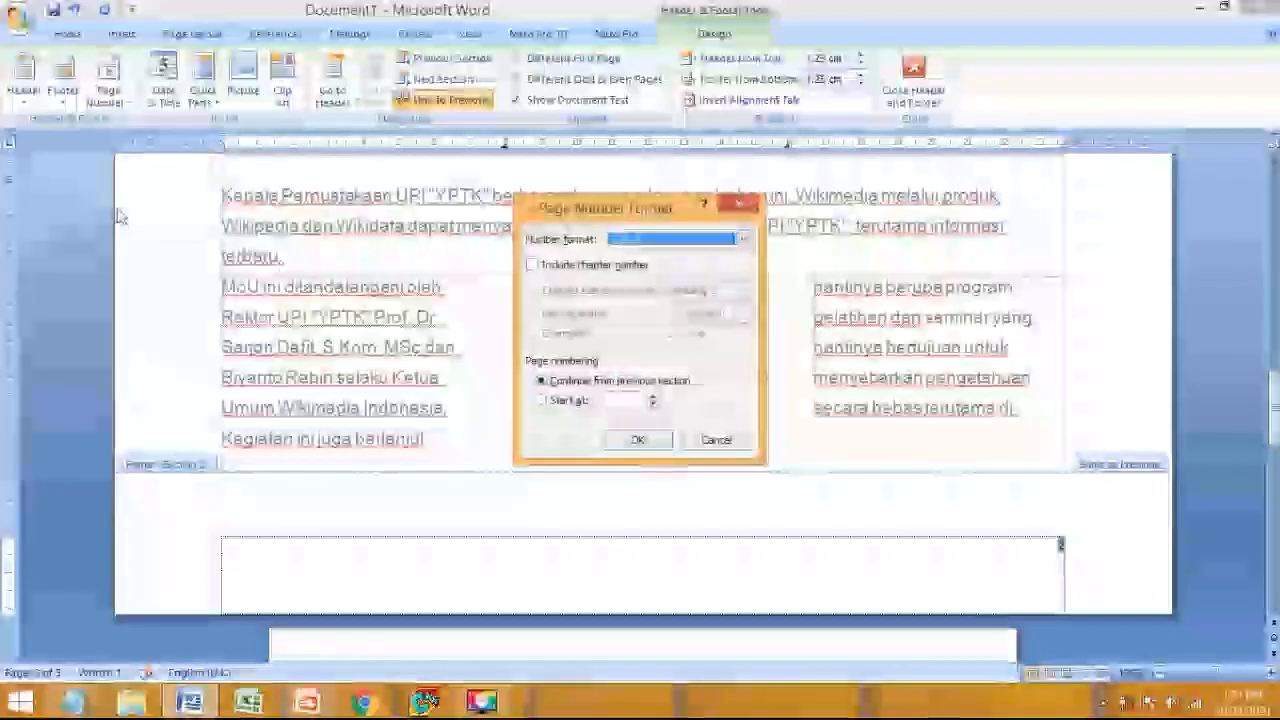
pyautogui.click(690, 239)
pyautogui.click(661, 306)
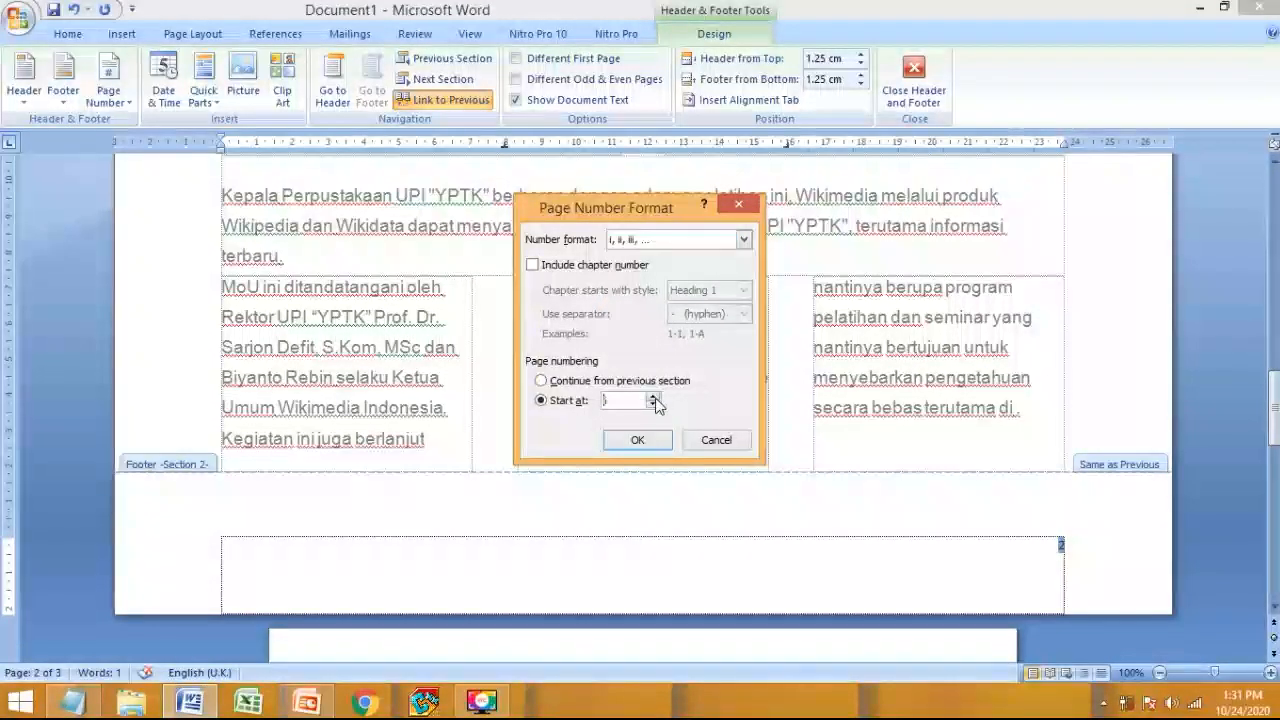
pyautogui.click(628, 441)
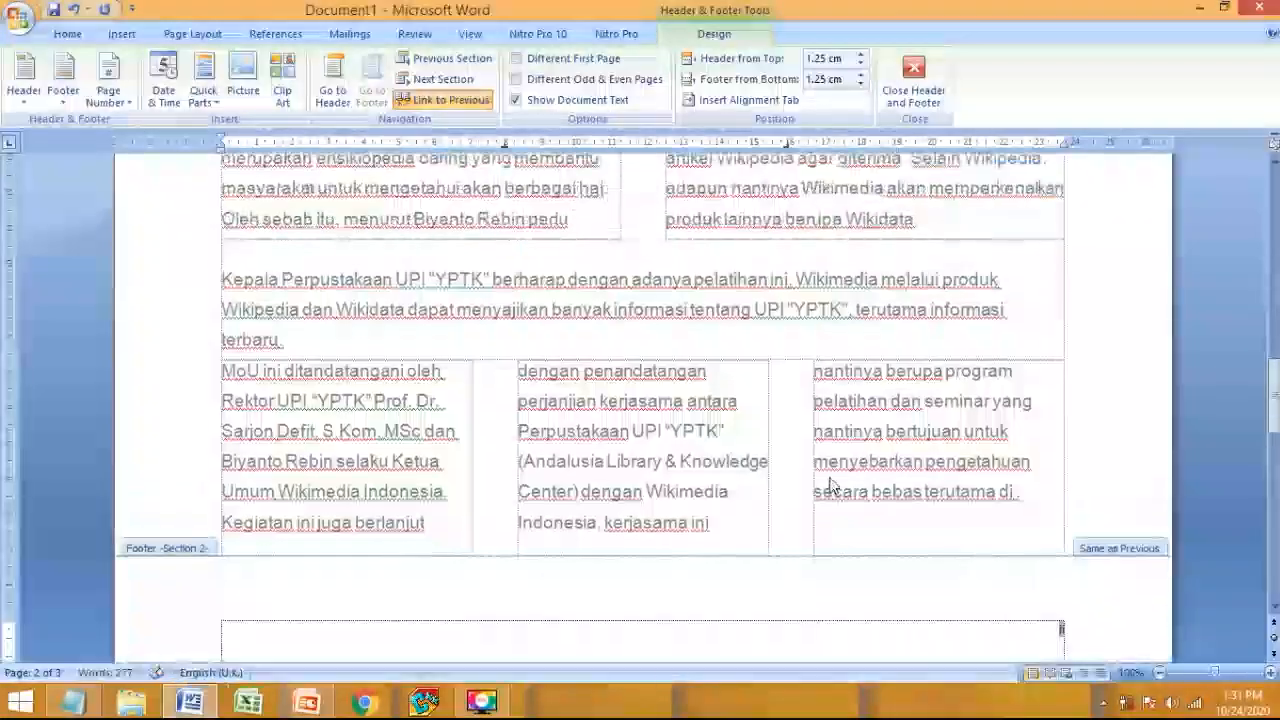
pyautogui.scroll(-12, 960, 412)
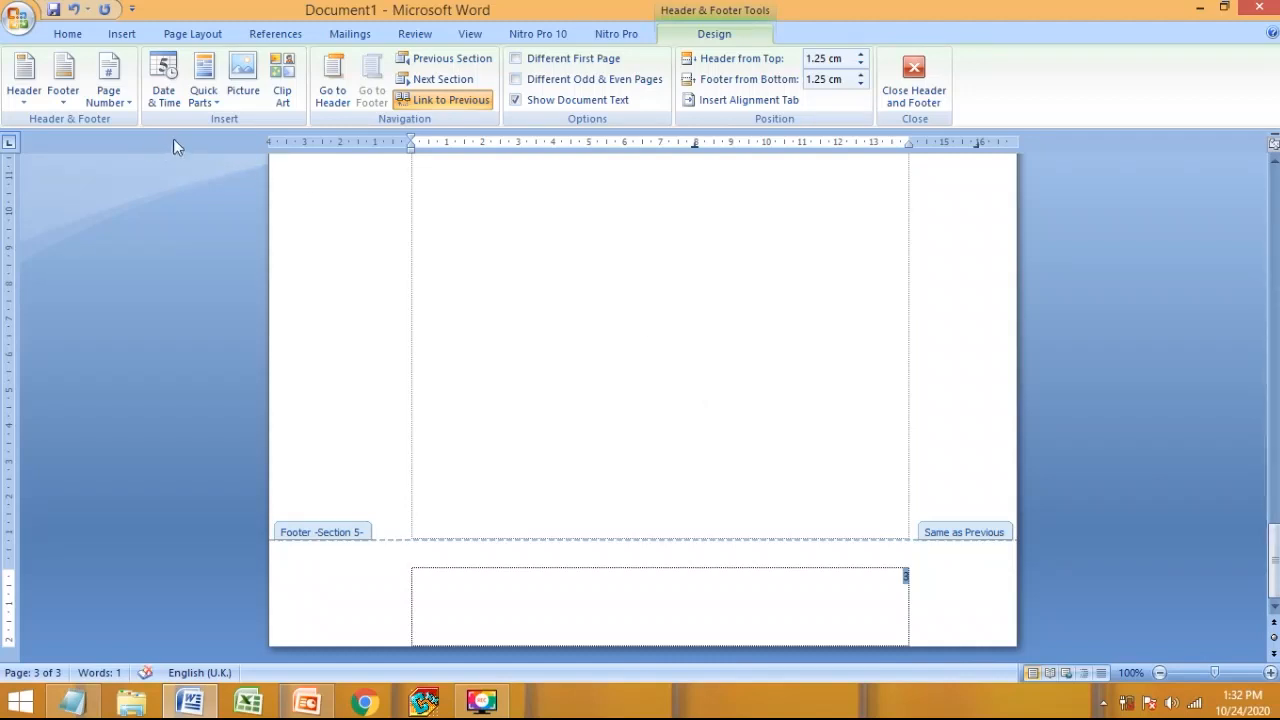
# - Set section 5's page numbers to 1, 2, 3 format starting at 1
pyautogui.click(108, 96)
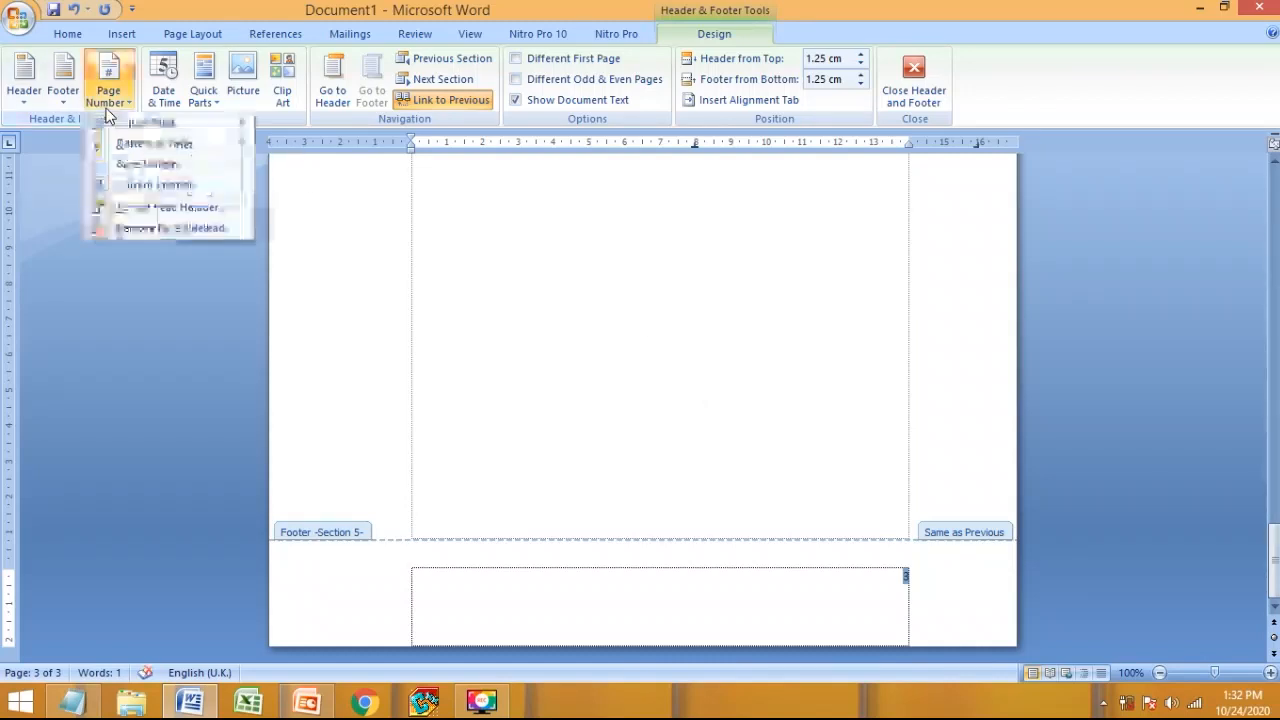
pyautogui.click(147, 209)
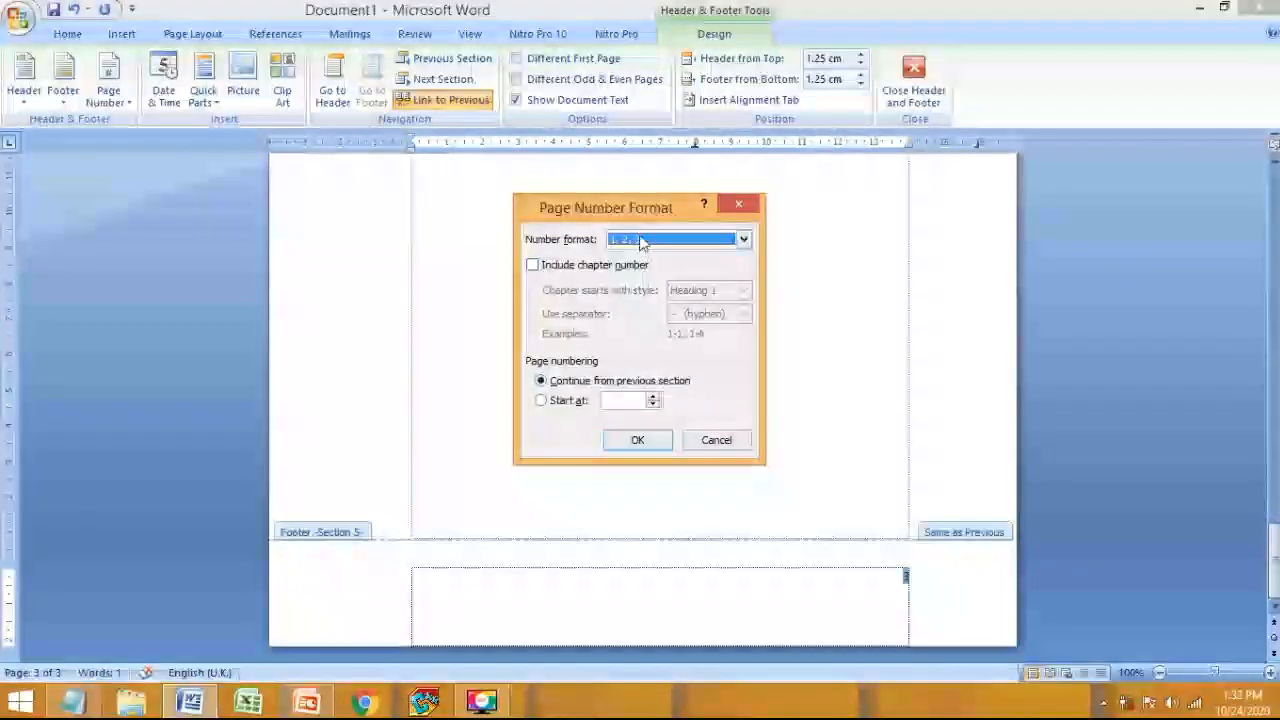
pyautogui.click(641, 402)
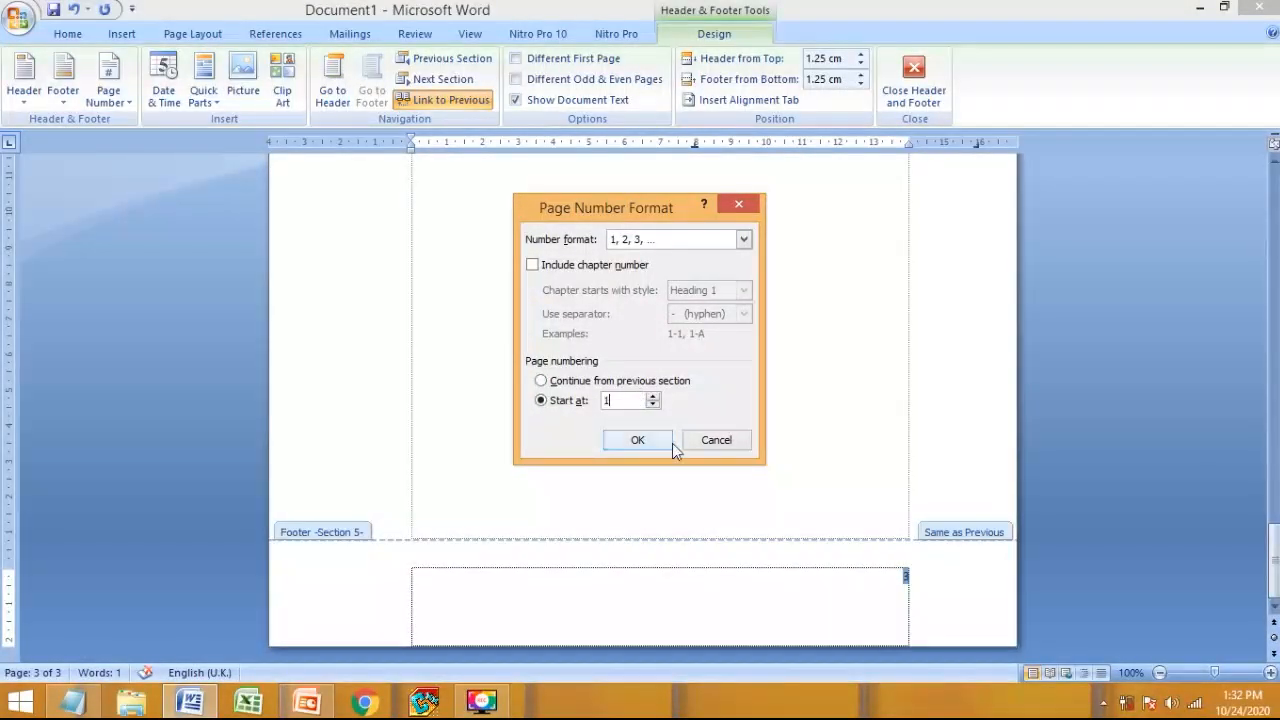
pyautogui.click(651, 444)
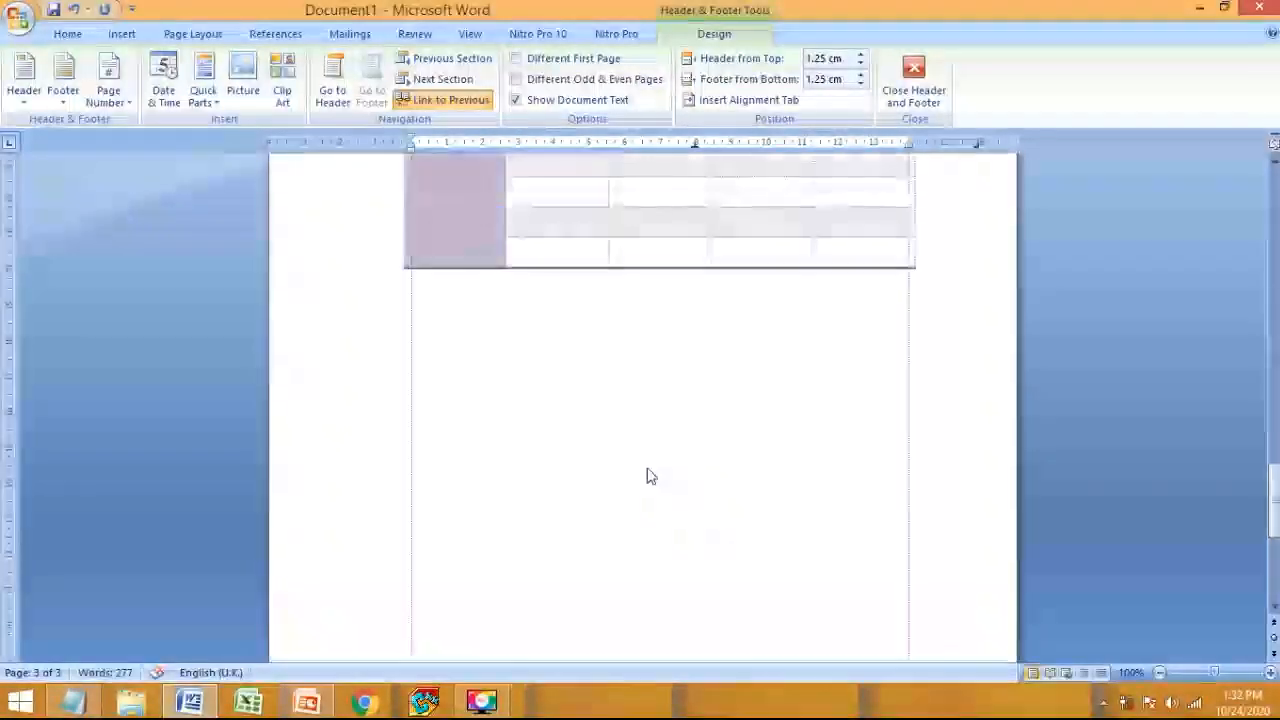
# - Turn off Link to Previous for the Section 5 footer
pyautogui.scroll(-10, 648, 470)
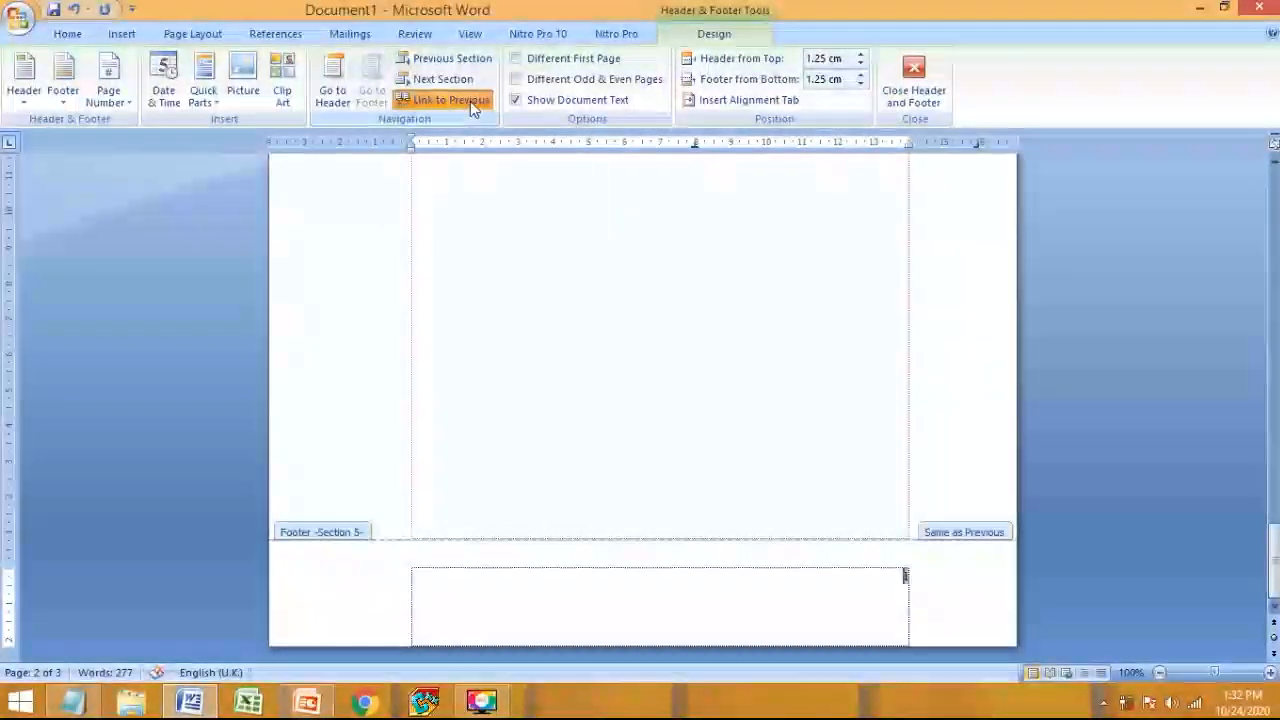
pyautogui.scroll(8, 780, 355)
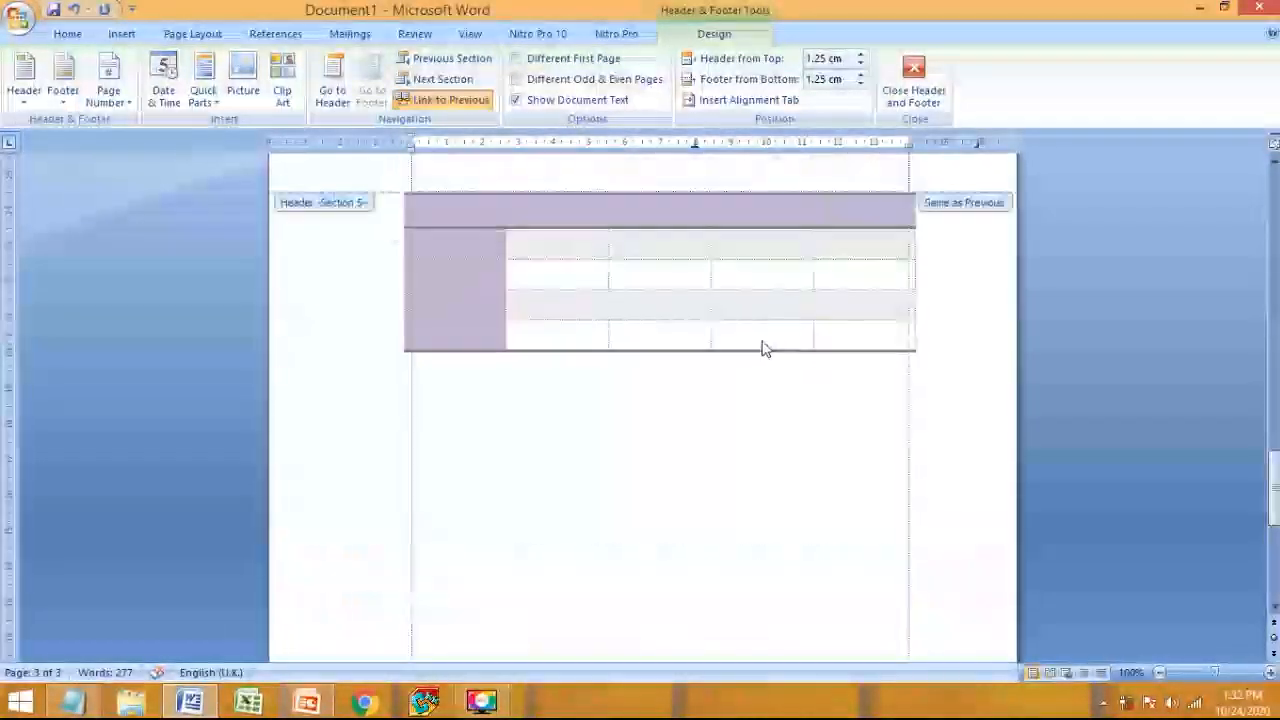
pyautogui.click(447, 103)
# - Check the requirements slide in PowerPoint, then close the footer and return to the body
pyautogui.scroll(10, 950, 468)
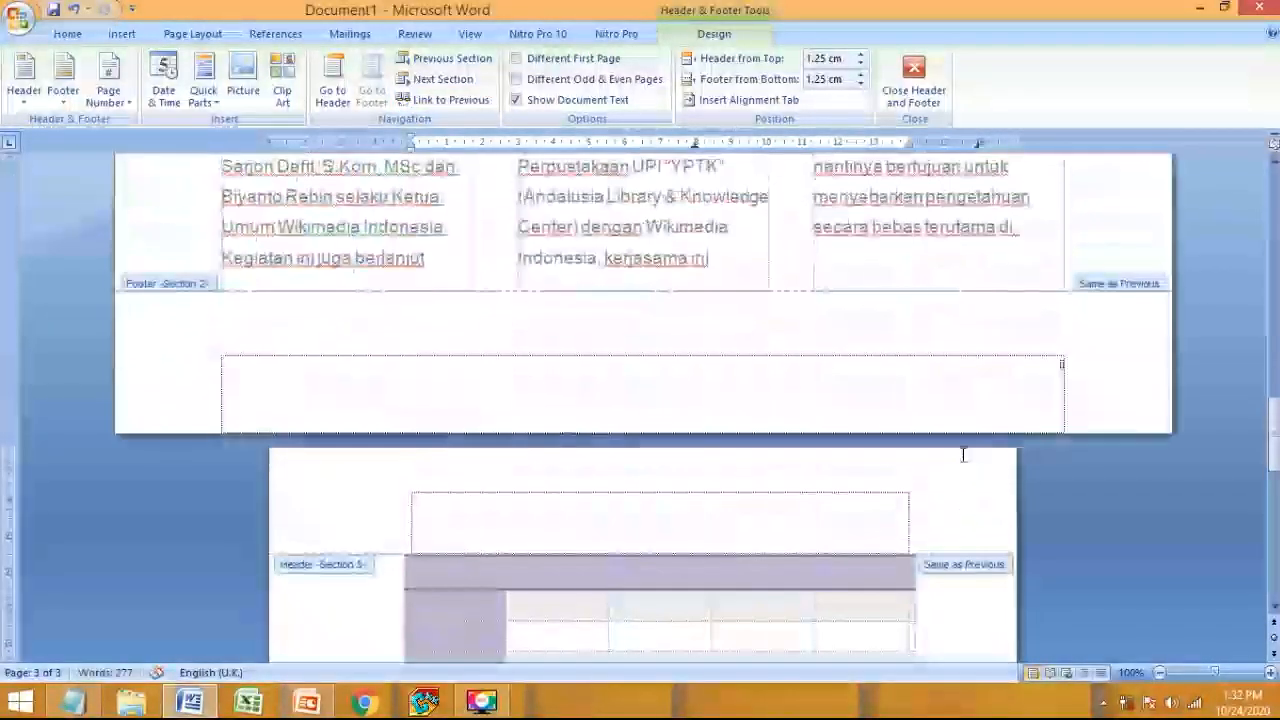
pyautogui.scroll(-10, 1071, 570)
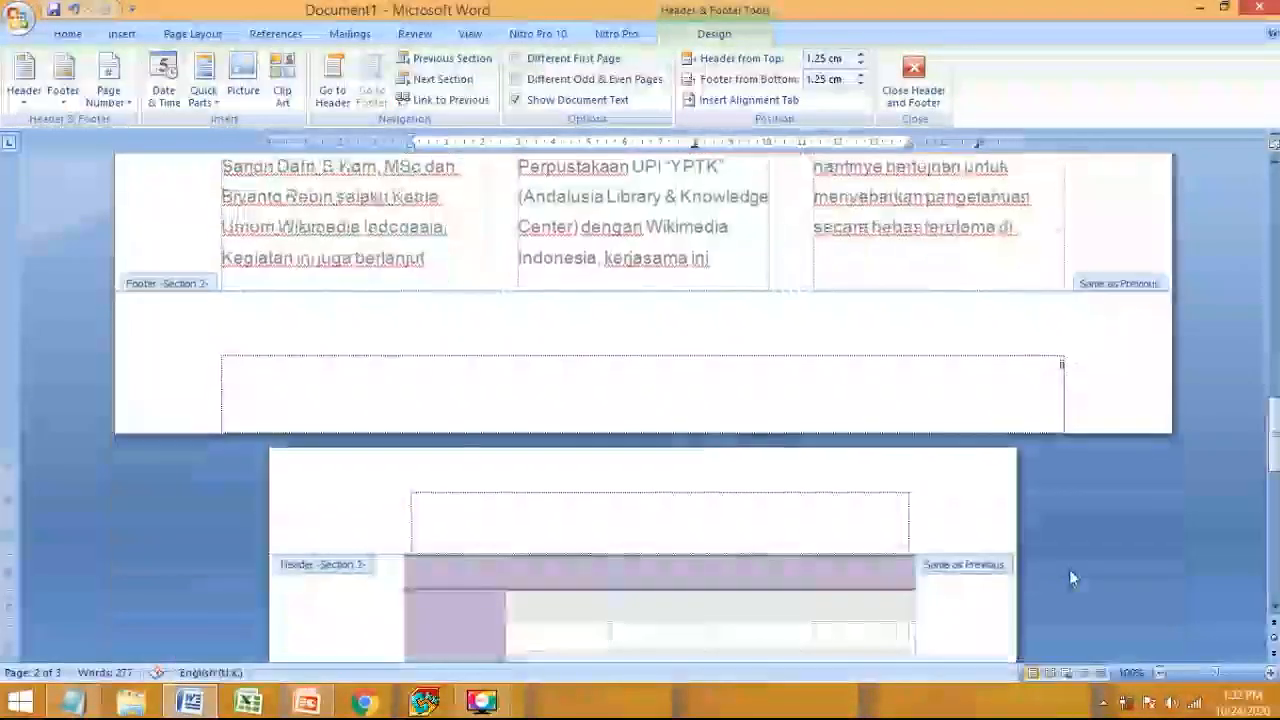
pyautogui.scroll(-2, 1071, 575)
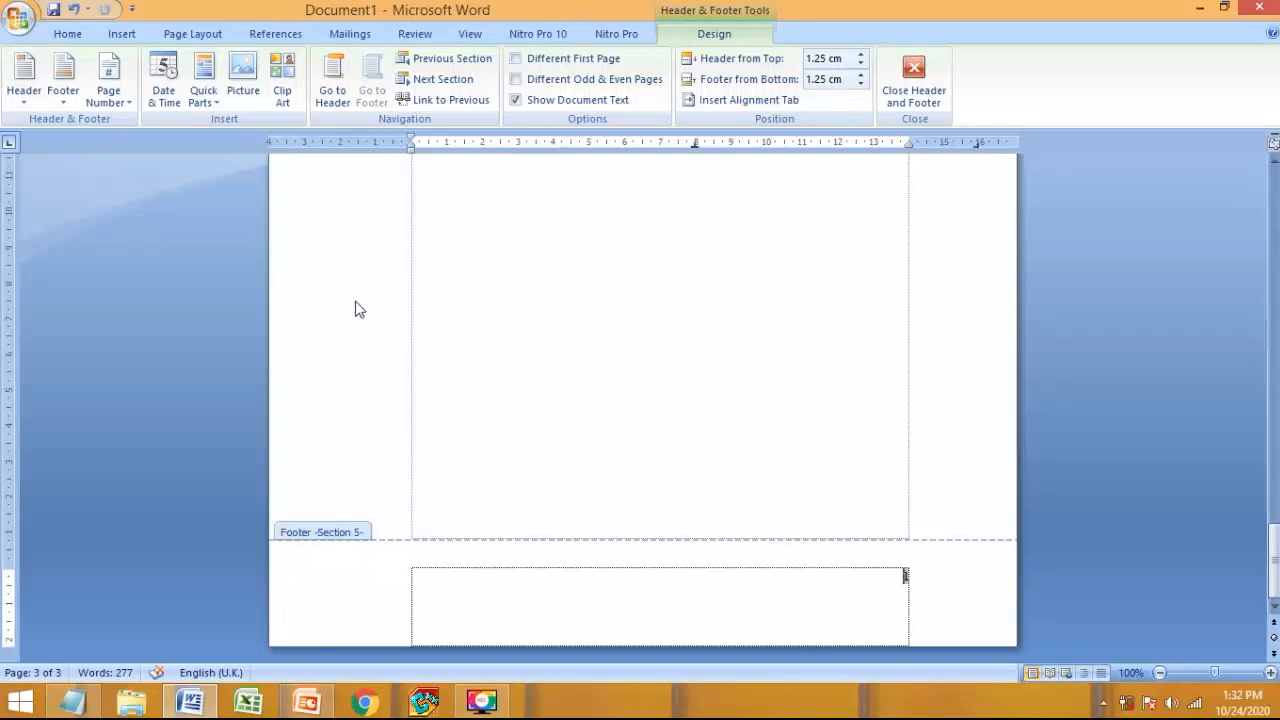
pyautogui.scroll(5, 853, 501)
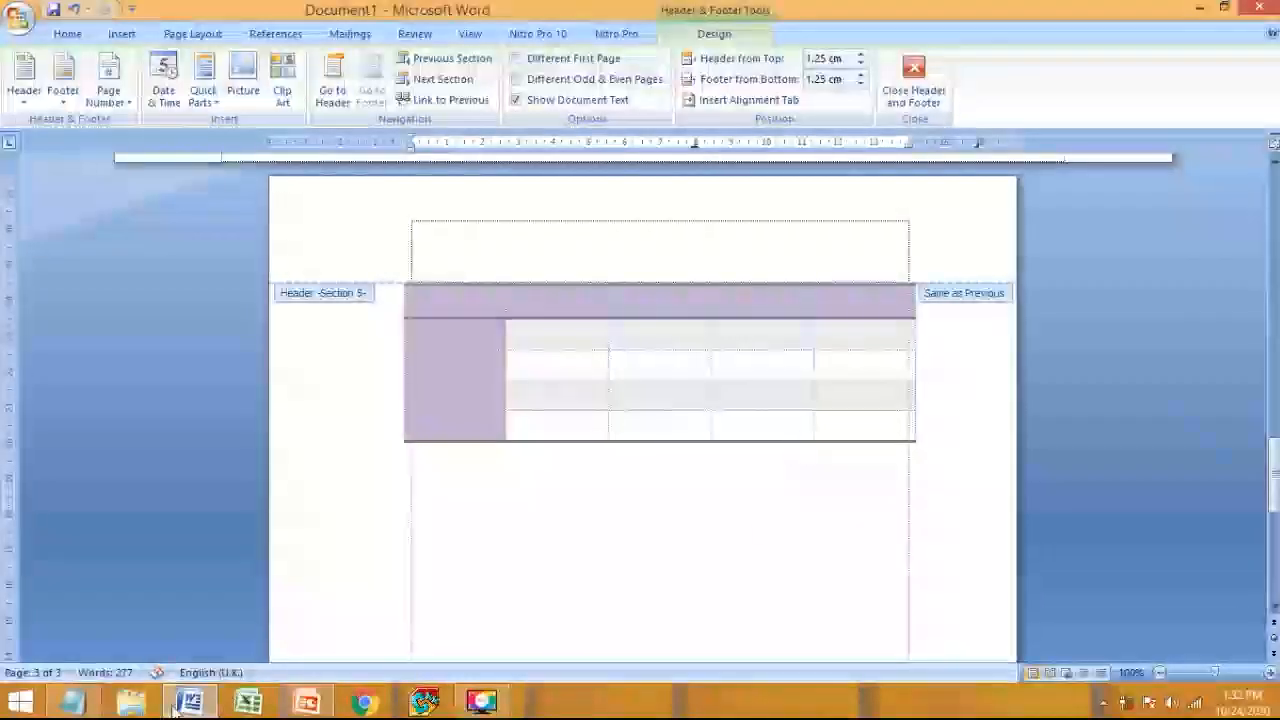
pyautogui.click(308, 703)
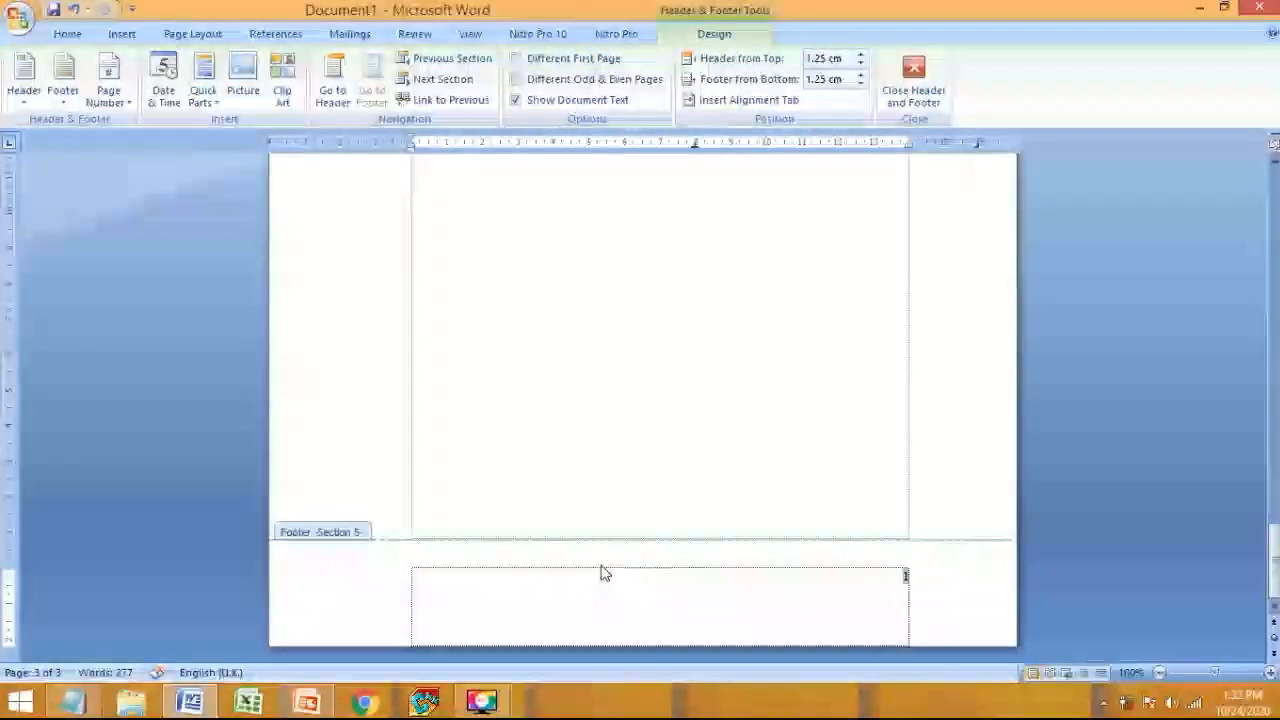
pyautogui.scroll(5, 694, 403)
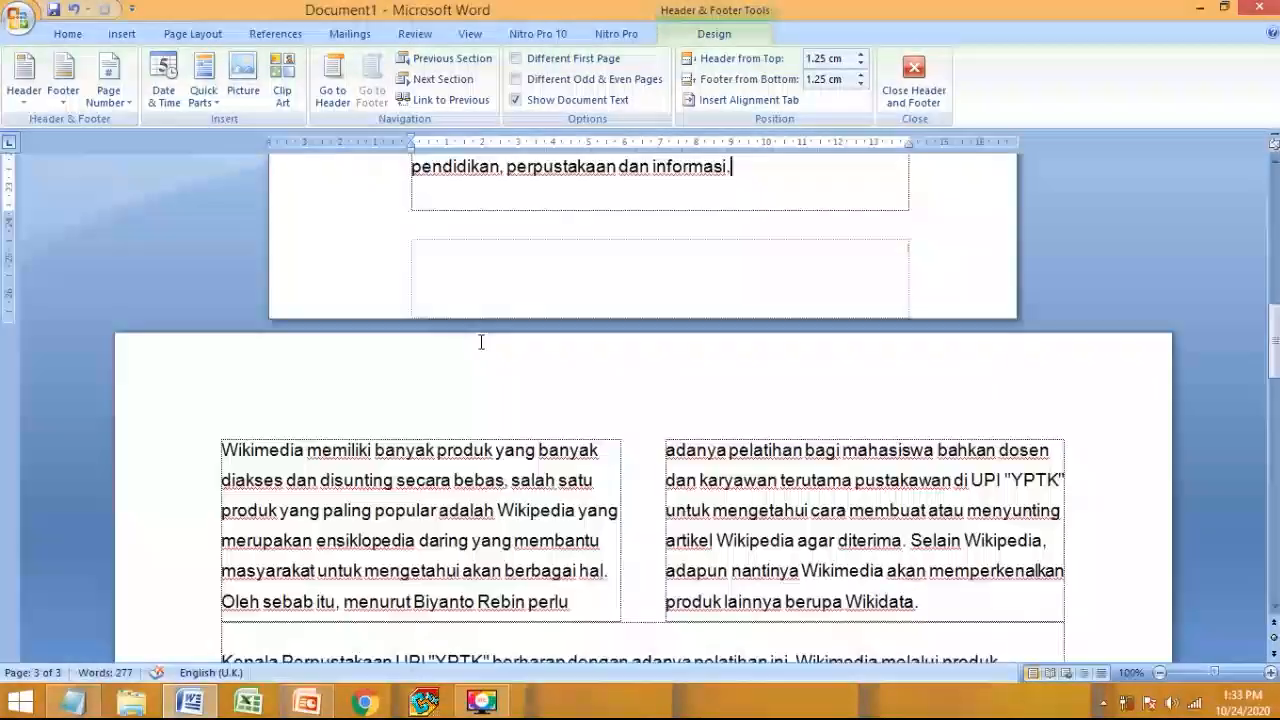
pyautogui.doubleClick(480, 343)
# - Add a new empty line below the purple table
pyautogui.scroll(-5, 480, 343)
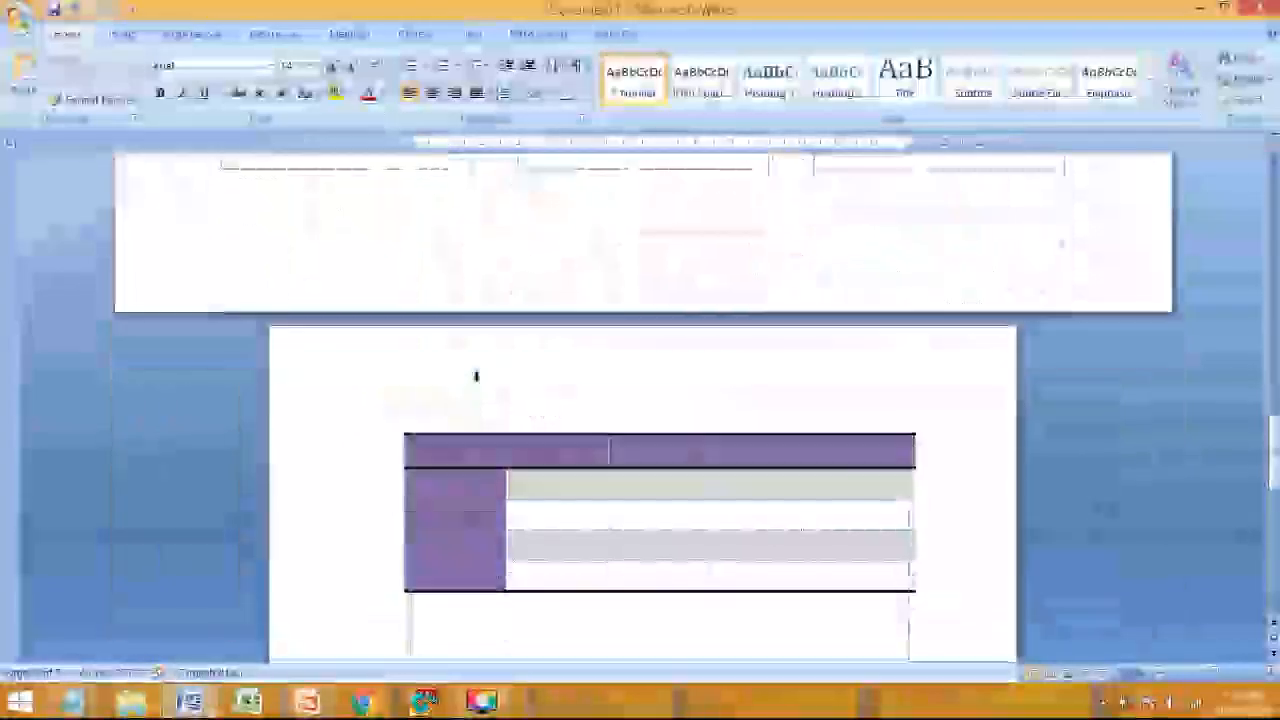
pyautogui.scroll(-7, 477, 378)
pyautogui.scroll(10, 477, 380)
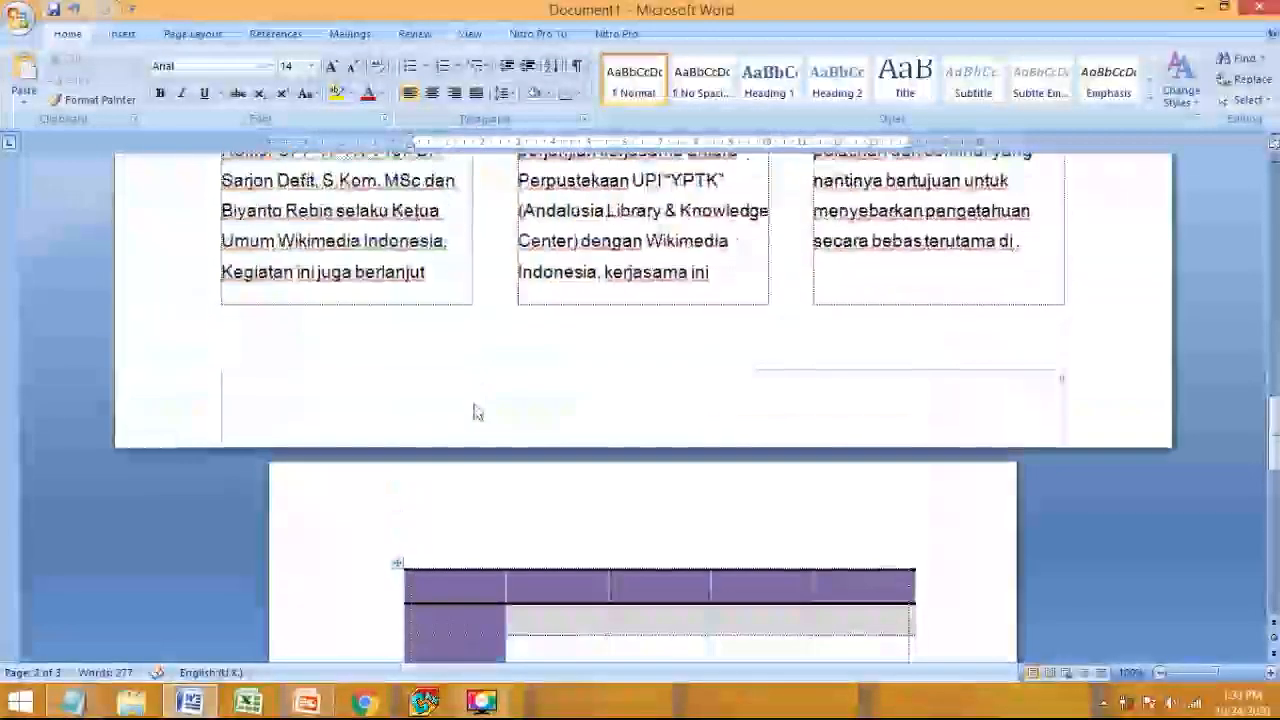
pyautogui.scroll(-4, 477, 389)
pyautogui.click(430, 569)
pyautogui.click(430, 590)
pyautogui.press('Return')
# - Copy the article paragraphs from 'Andalusia' onward in the Notepad file
pyautogui.scroll(-5, 457, 575)
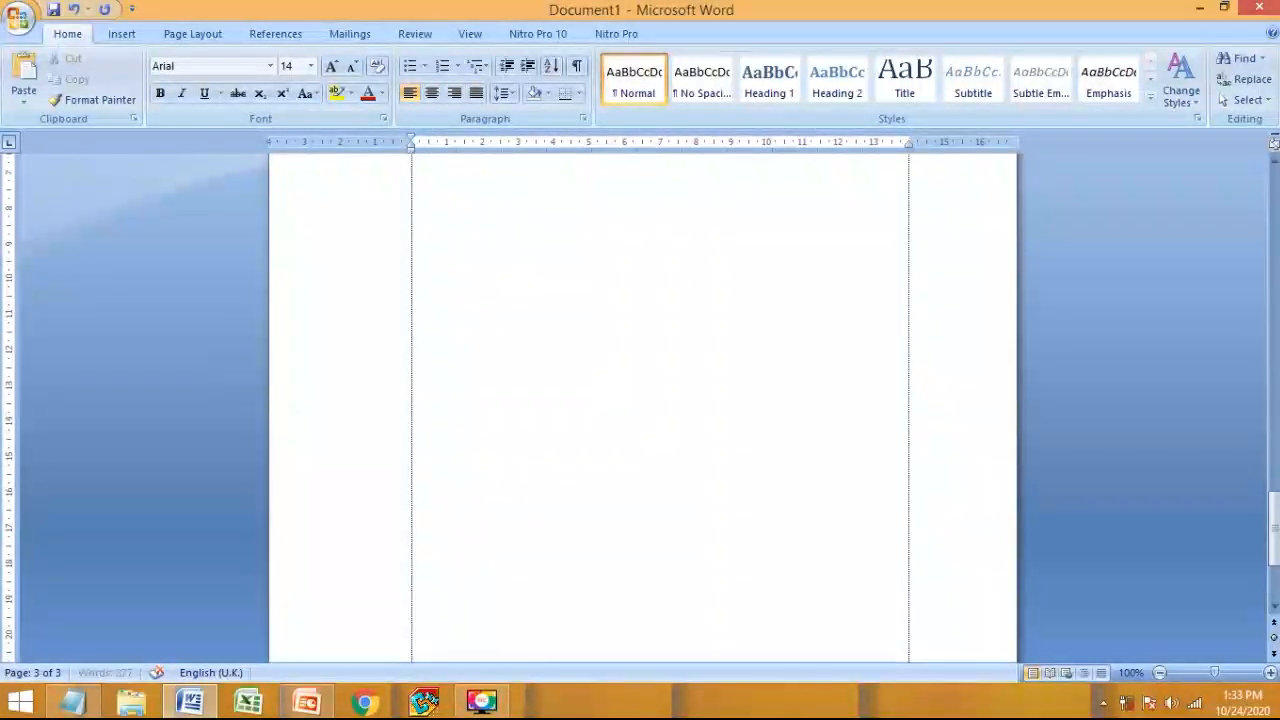
pyautogui.scroll(3, 445, 588)
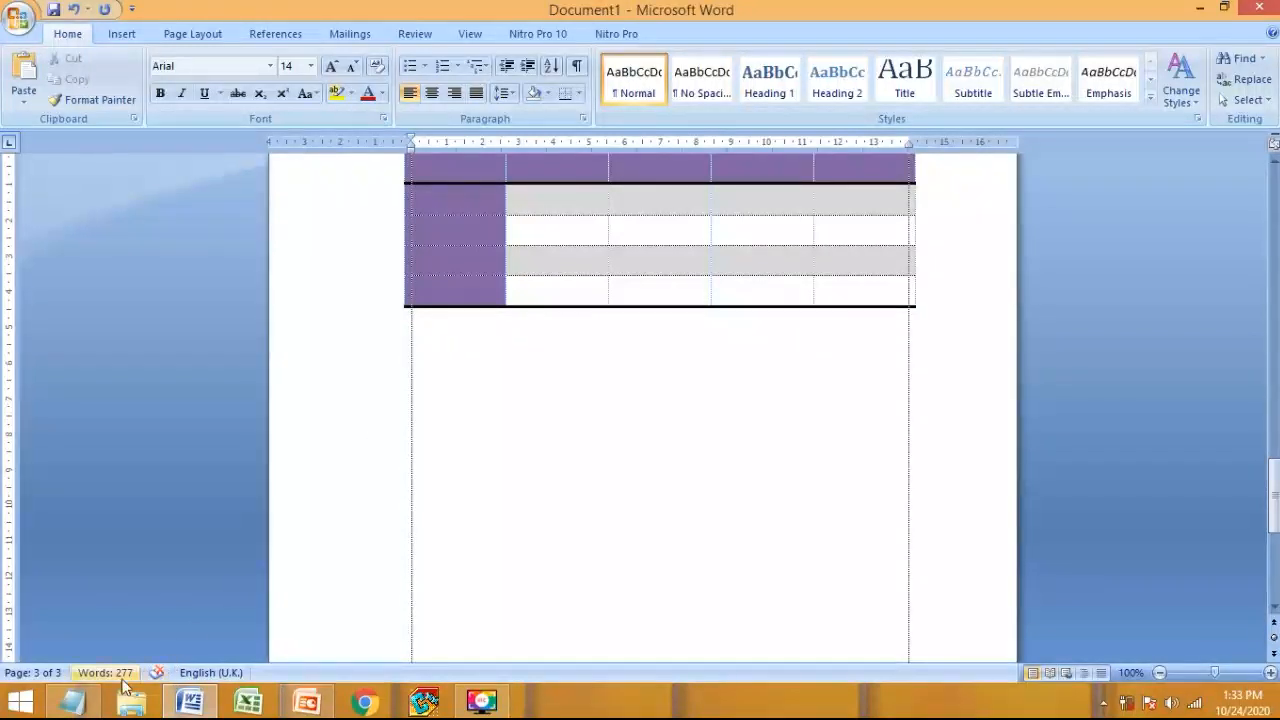
pyautogui.click(78, 703)
pyautogui.click(403, 376)
pyautogui.scroll(1, 472, 392)
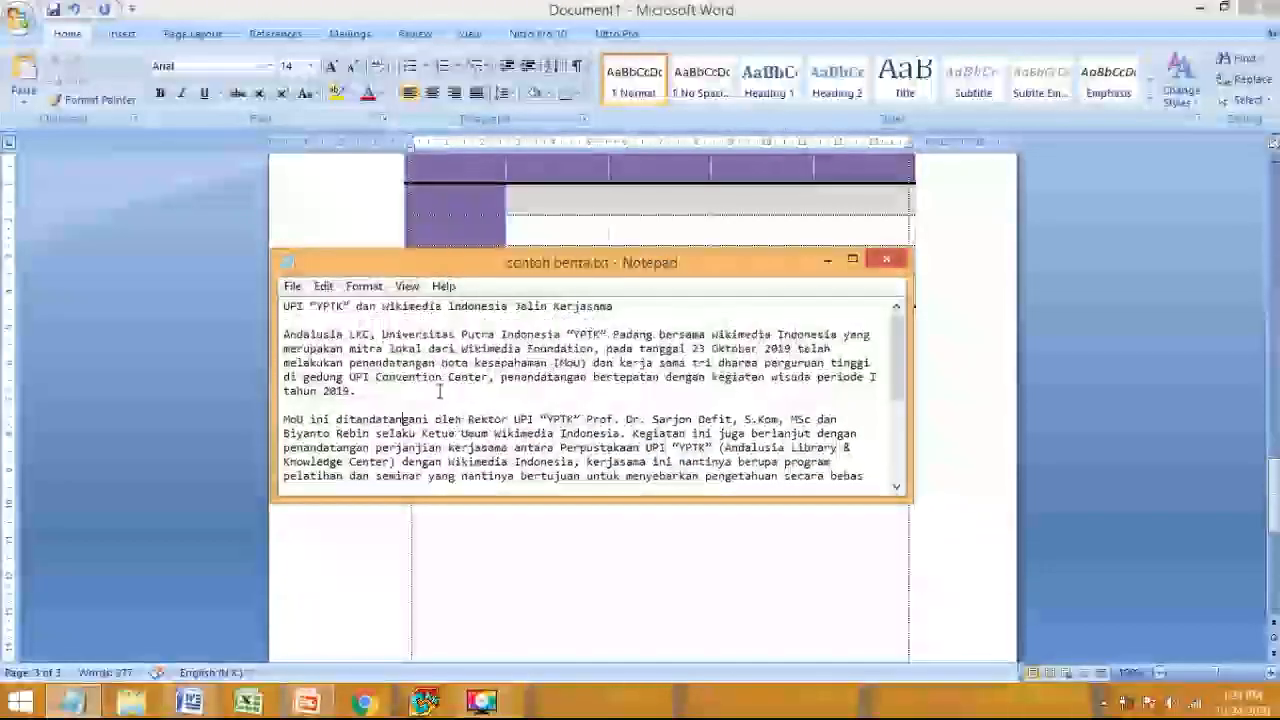
pyautogui.moveTo(284, 335); pyautogui.dragTo(496, 452)
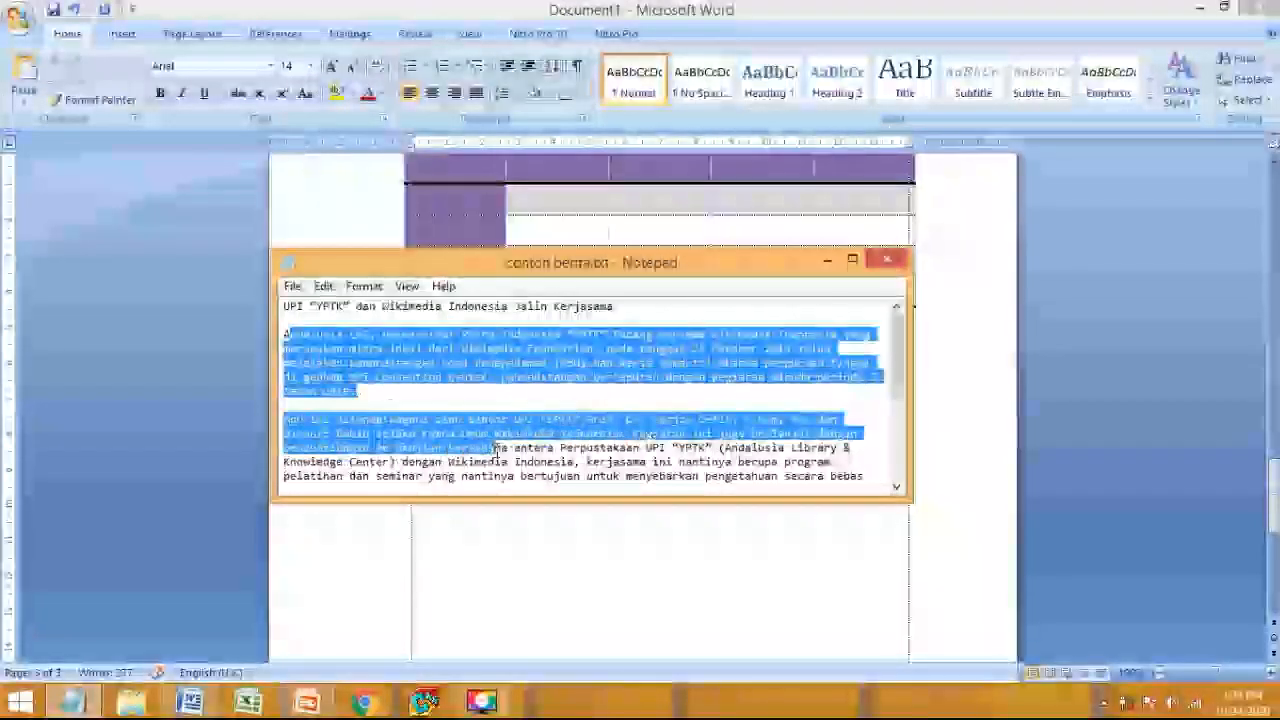
pyautogui.click(284, 335)
pyautogui.moveTo(284, 335); pyautogui.dragTo(636, 418)
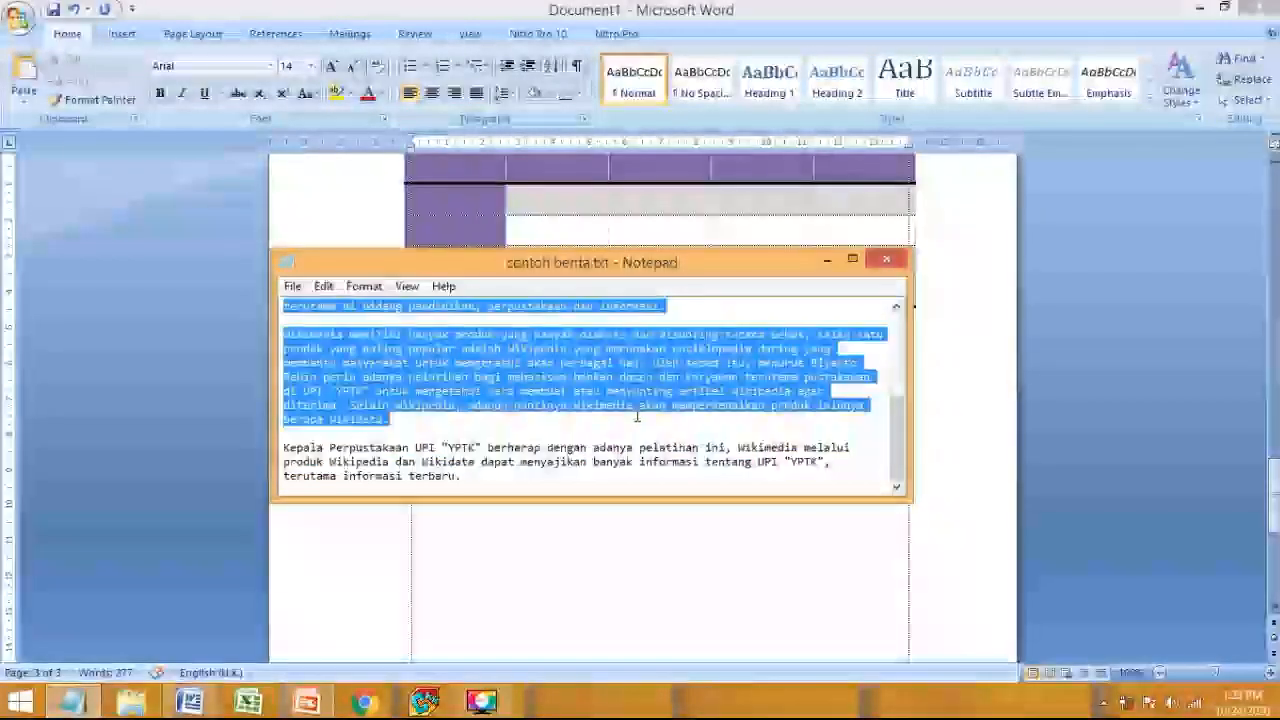
pyautogui.hotkey('ctrl', 'c')
# - Paste the article below the table and add a new blank page after it
pyautogui.hotkey('alt', 'Tab')
pyautogui.hotkey('ctrl', 'v')
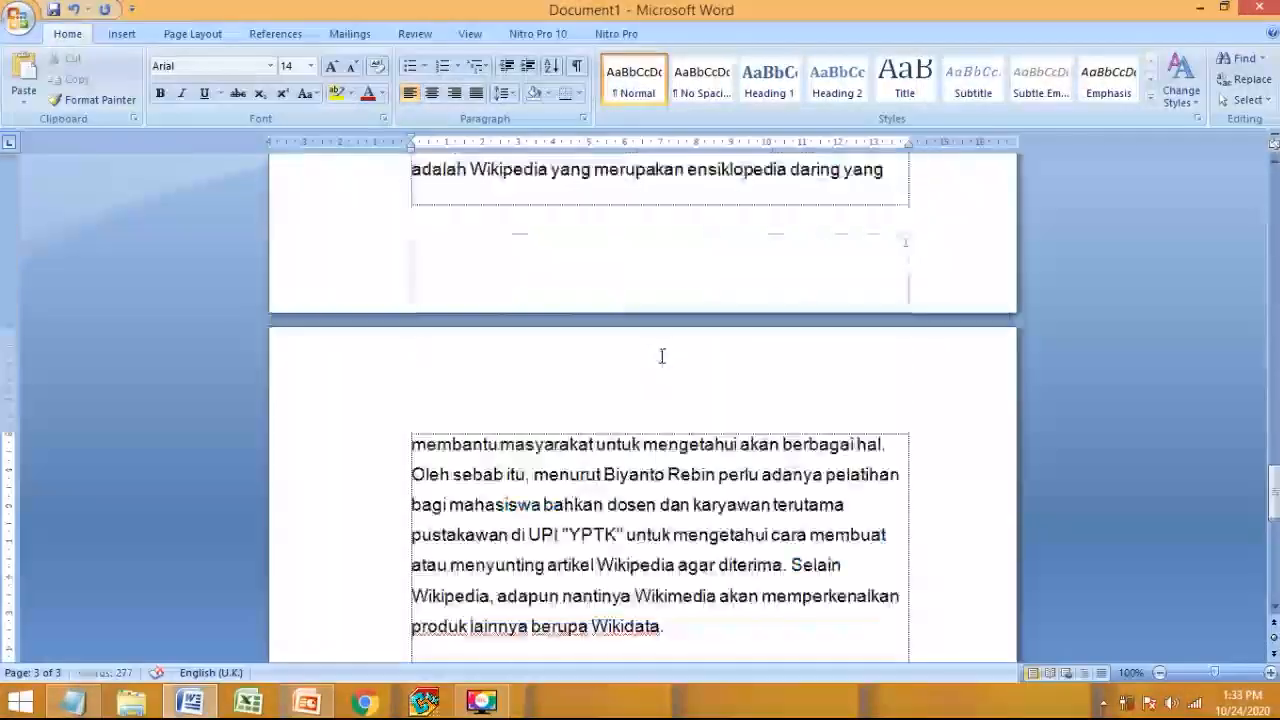
pyautogui.scroll(-10, 661, 384)
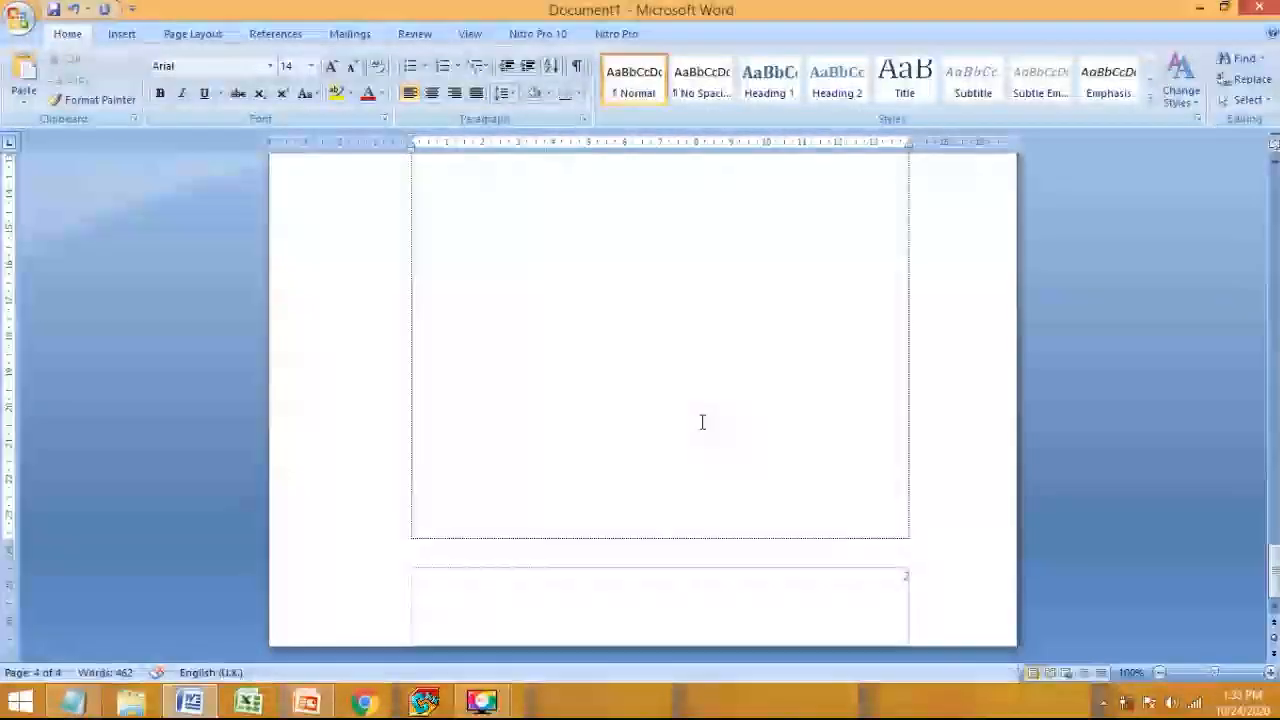
pyautogui.scroll(10, 809, 526)
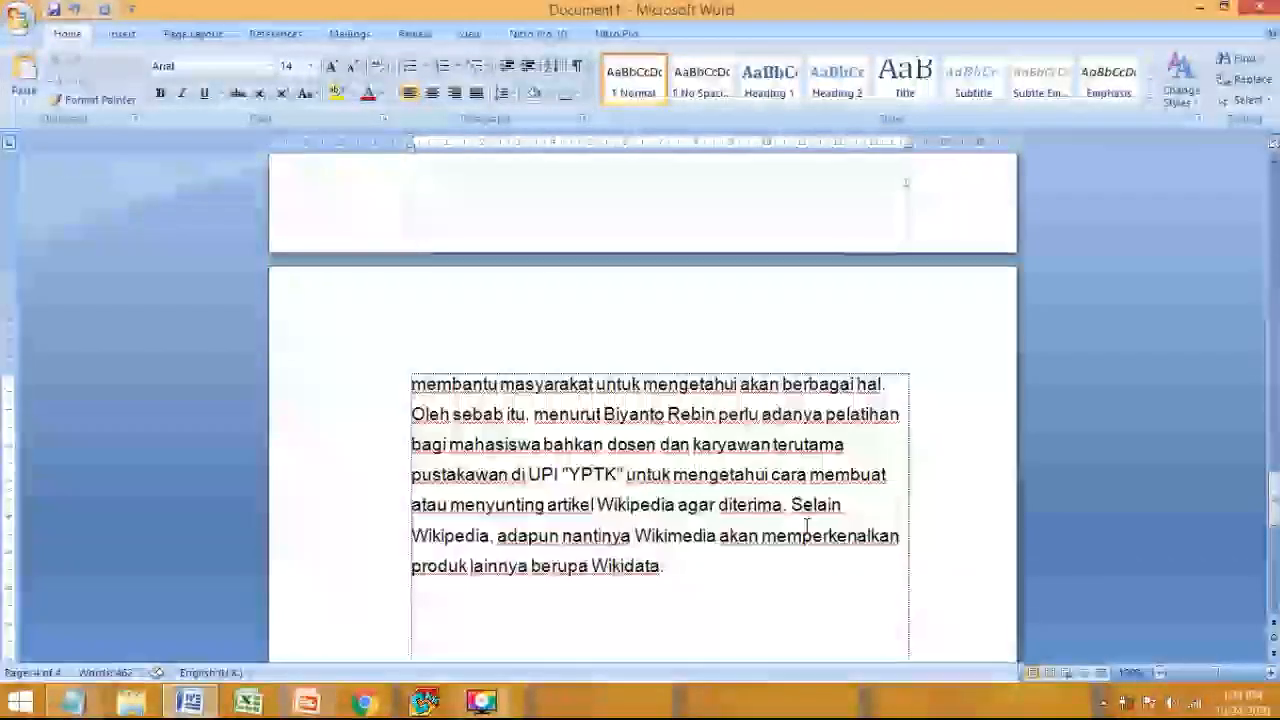
pyautogui.scroll(10, 813, 505)
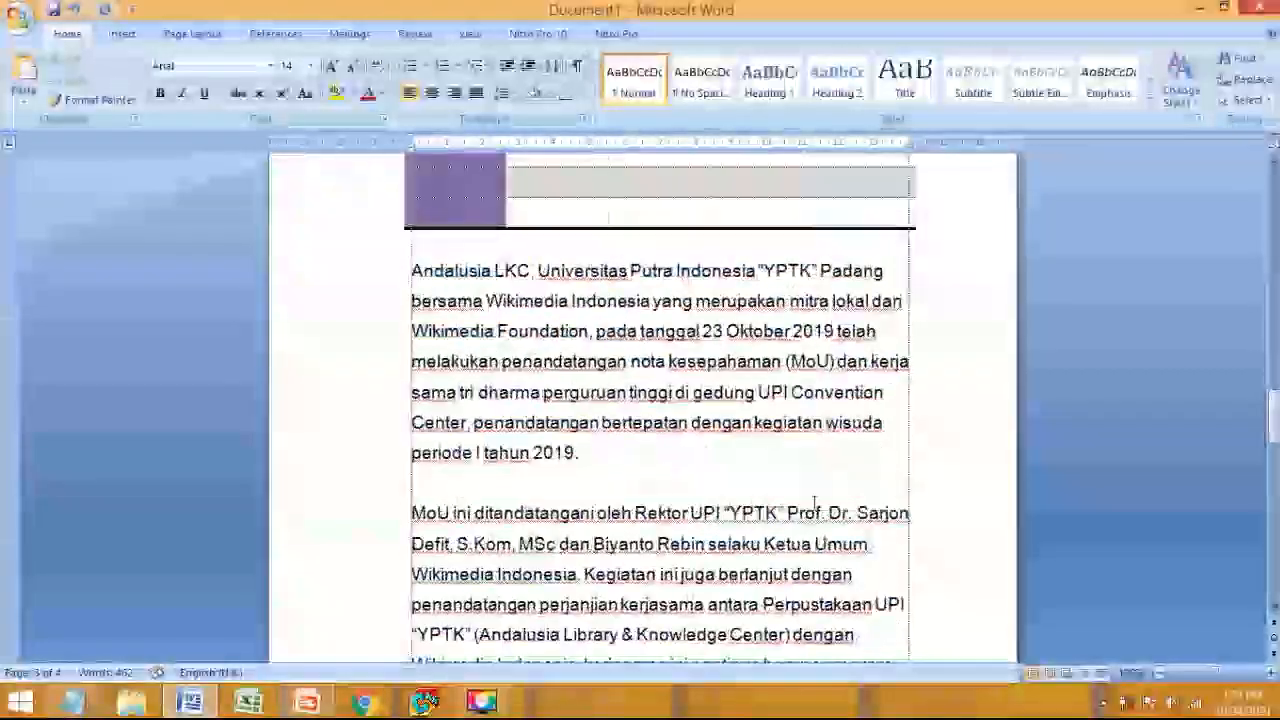
pyautogui.scroll(-8, 813, 505)
pyautogui.scroll(-10, 814, 503)
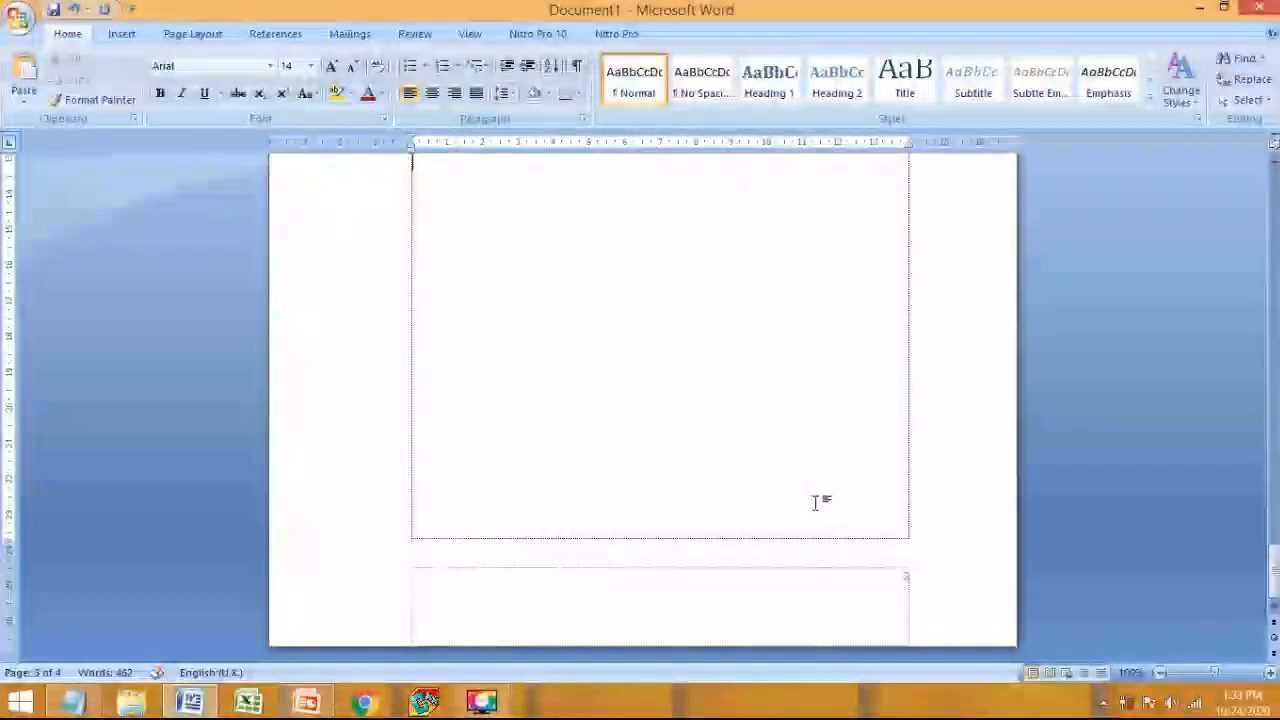
pyautogui.scroll(3, 805, 433)
pyautogui.scroll(4, 805, 433)
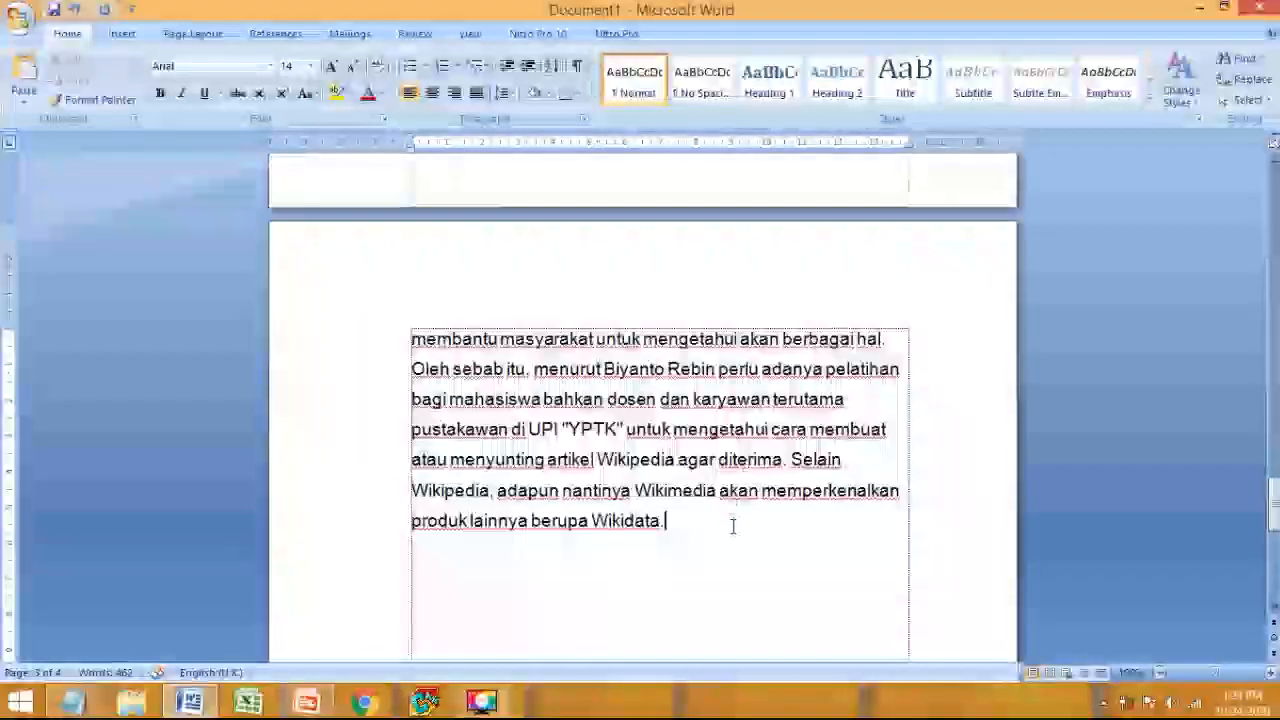
pyautogui.press('Return')
pyautogui.press('Return')
pyautogui.press('Return')
pyautogui.press('Return')
pyautogui.press('Return')
pyautogui.press('Return')
pyautogui.press('Return')
pyautogui.press('Return')
pyautogui.press('Return')
pyautogui.press('Return')
pyautogui.press('Return')
pyautogui.press('Return')
pyautogui.press('Return')
pyautogui.press('Return')
pyautogui.press('Return')
pyautogui.press('Return')
pyautogui.press('Return')
pyautogui.press('Return')
pyautogui.press('Return')
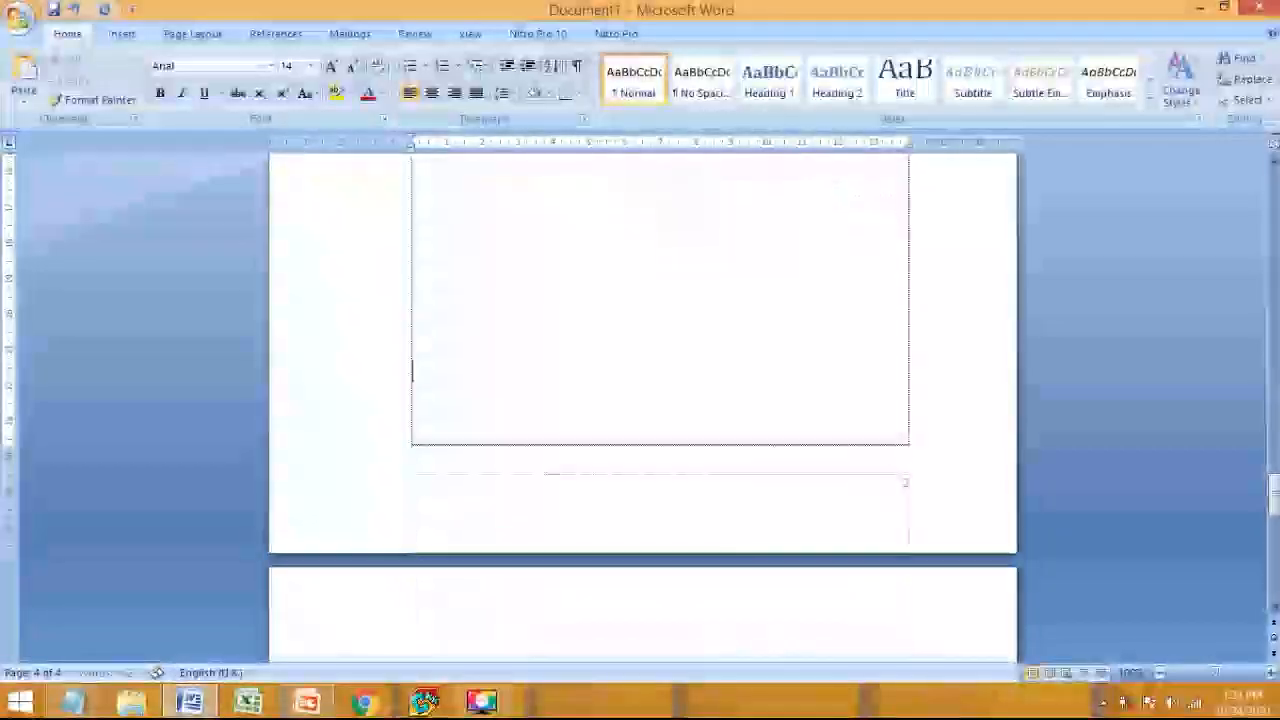
pyautogui.press('Return')
pyautogui.press('Return')
pyautogui.press('Return')
pyautogui.press('Return')
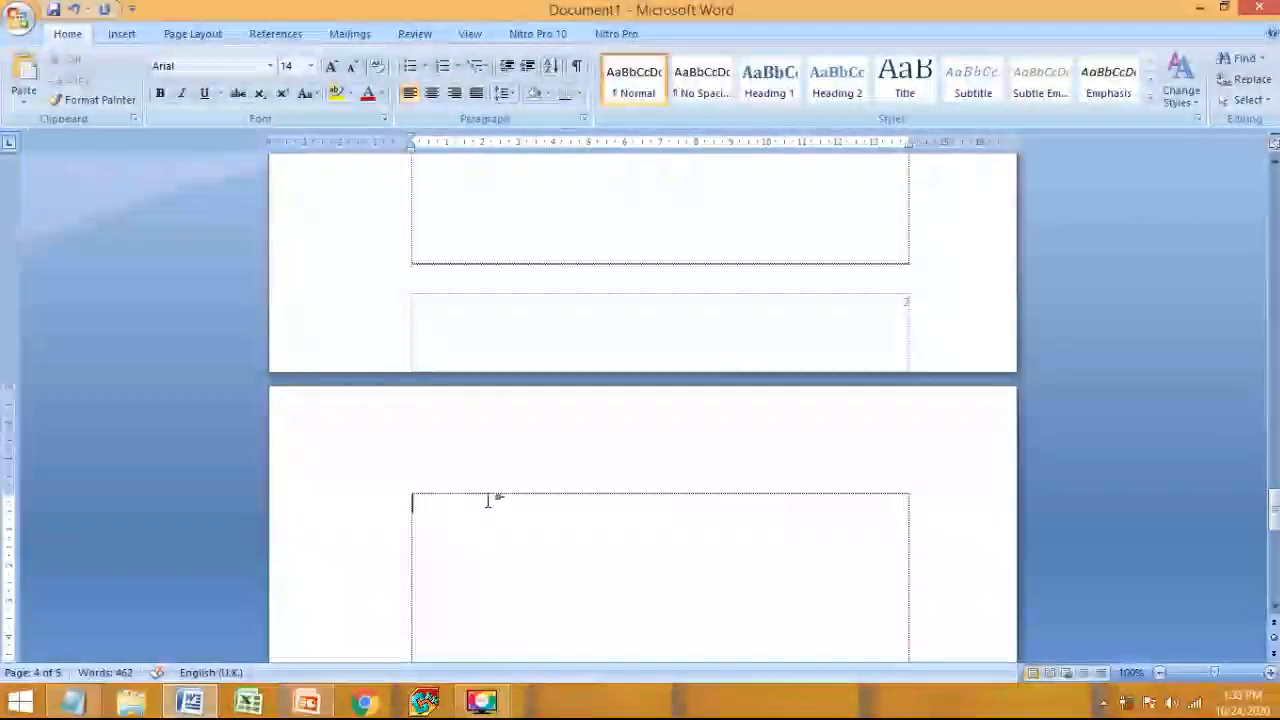
pyautogui.scroll(-10, 490, 501)
# - Type a centred 'DAFTAR ISI' heading at the top of page 5, followed by a new line
pyautogui.scroll(7, 491, 500)
pyautogui.click(431, 93)
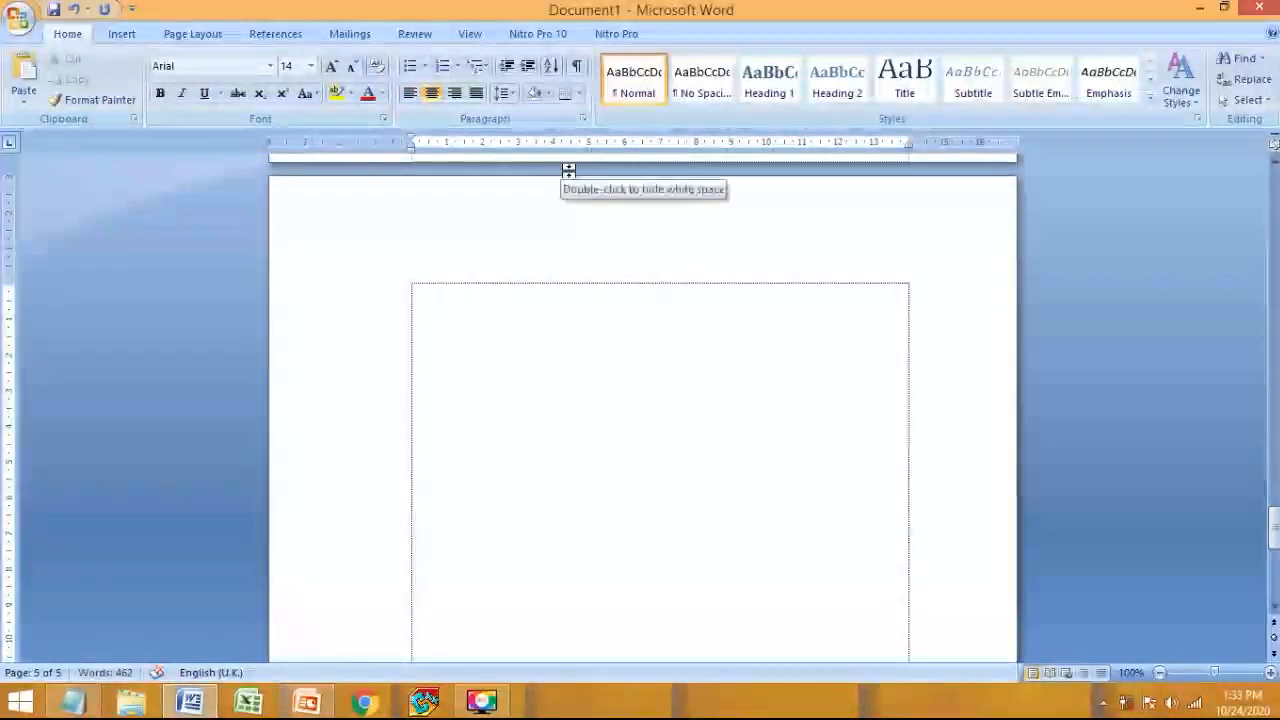
pyautogui.write('DAFTAR ISI')
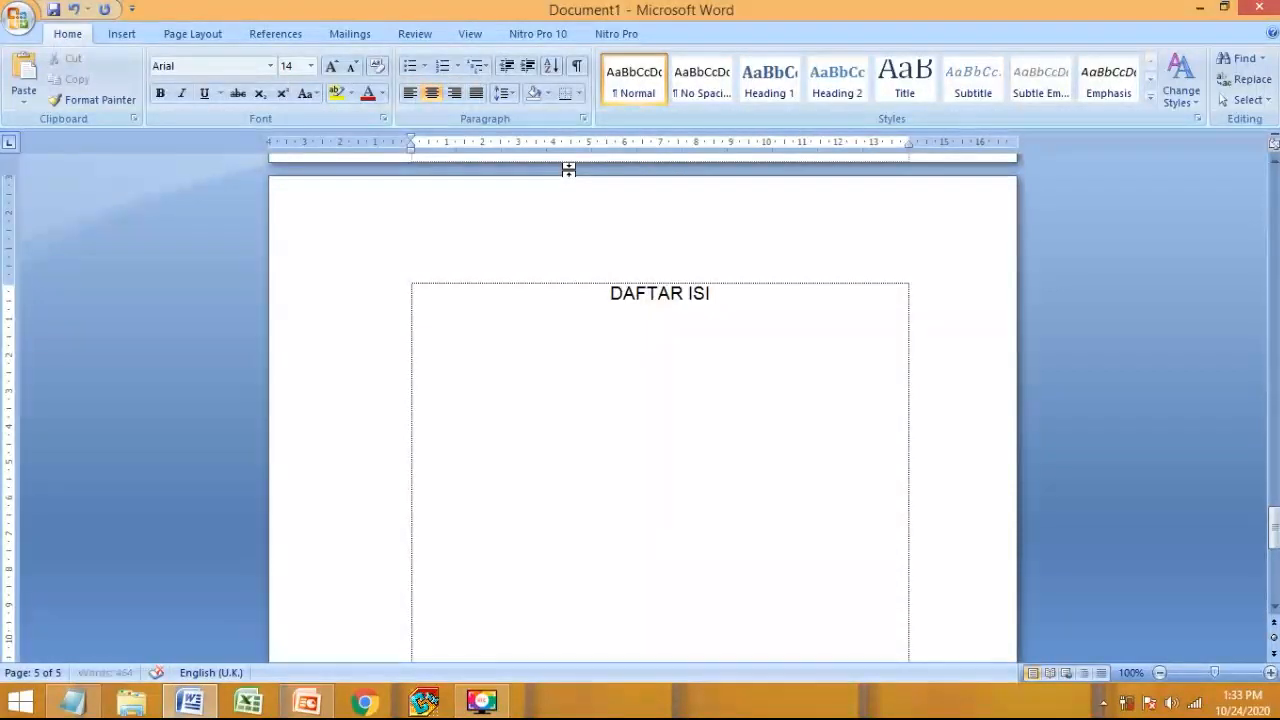
pyautogui.press('Return')
pyautogui.press('Return')
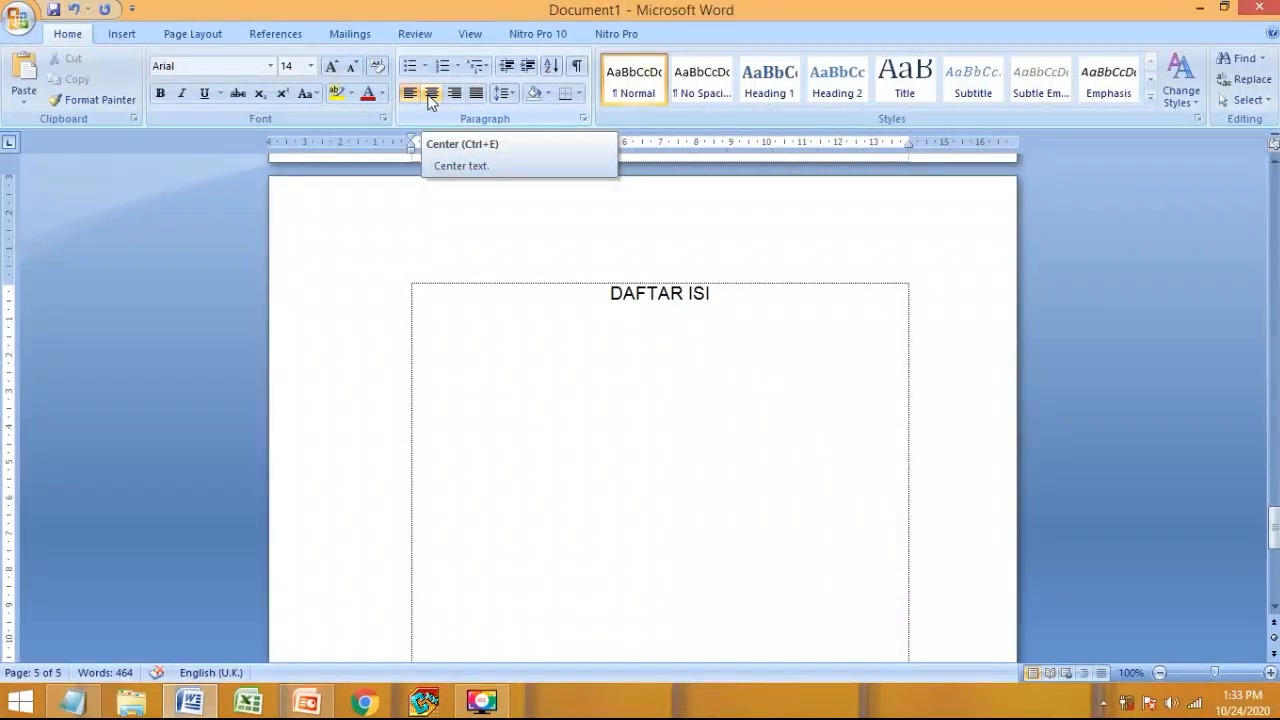
pyautogui.write('k')
pyautogui.press('BackSpace')
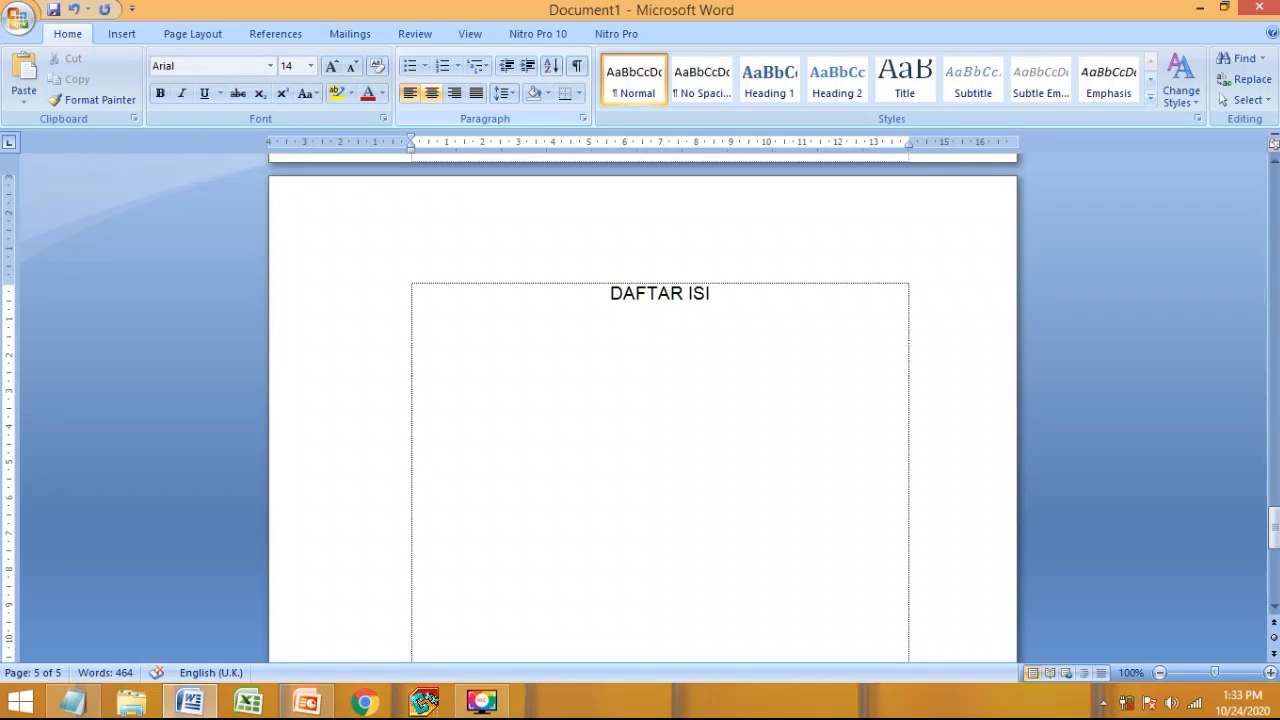